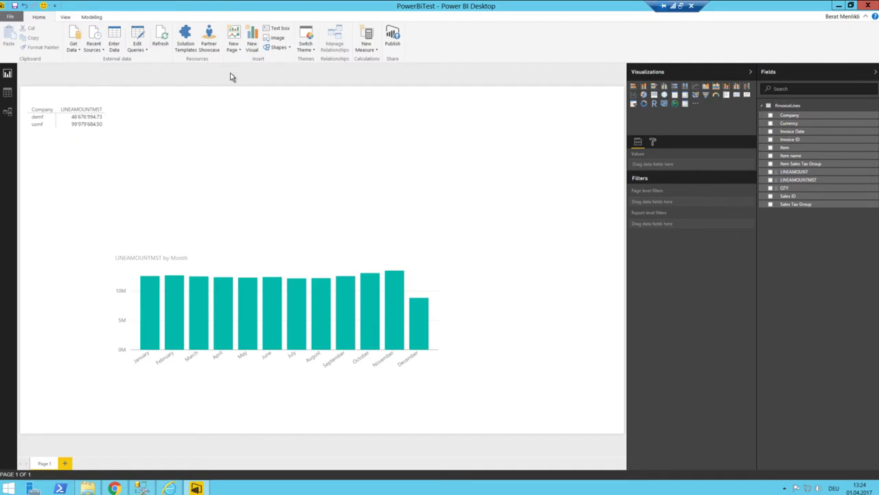
Check the fInvoiceLines table in the relationships view, then delete the LINEAMOUNTMST by Month chart and the Company table from the report page.
left_click(9, 114)
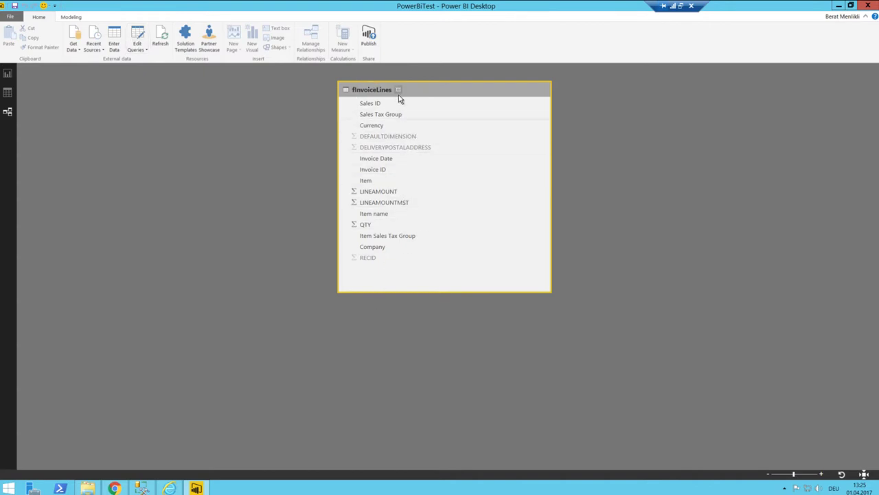
left_click(8, 73)
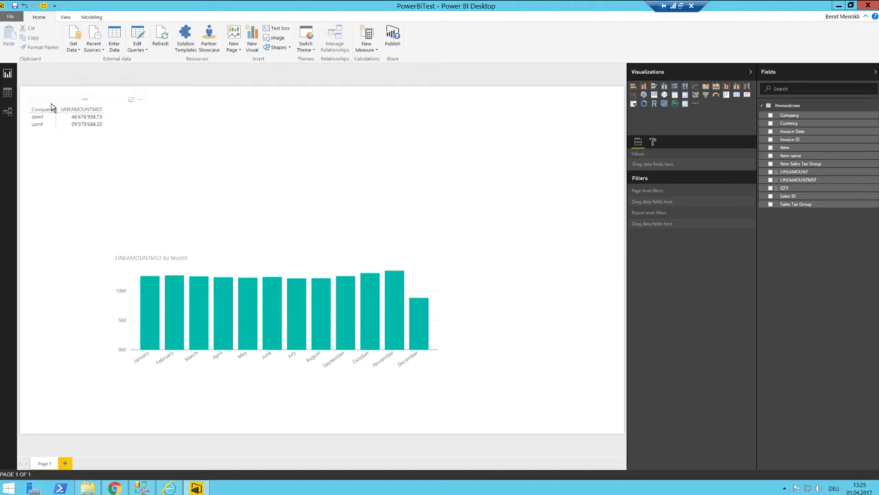
left_click(221, 259)
key("Delete")
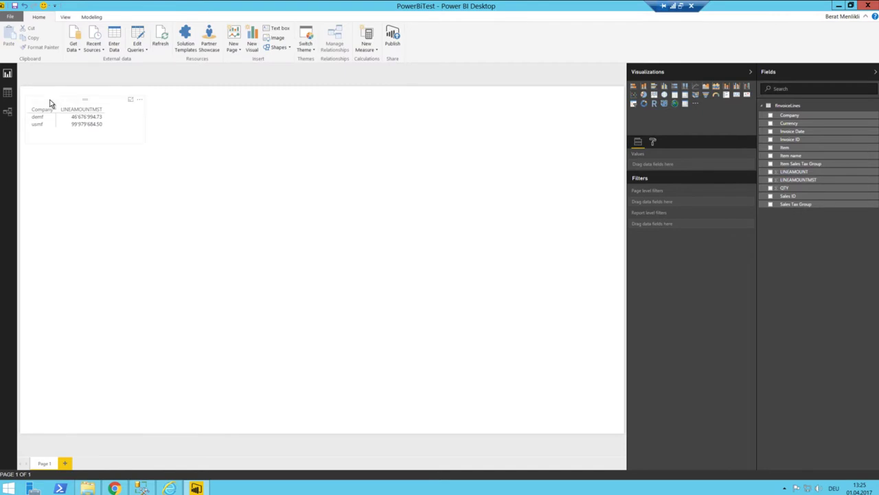
left_click(56, 103)
key("Delete")
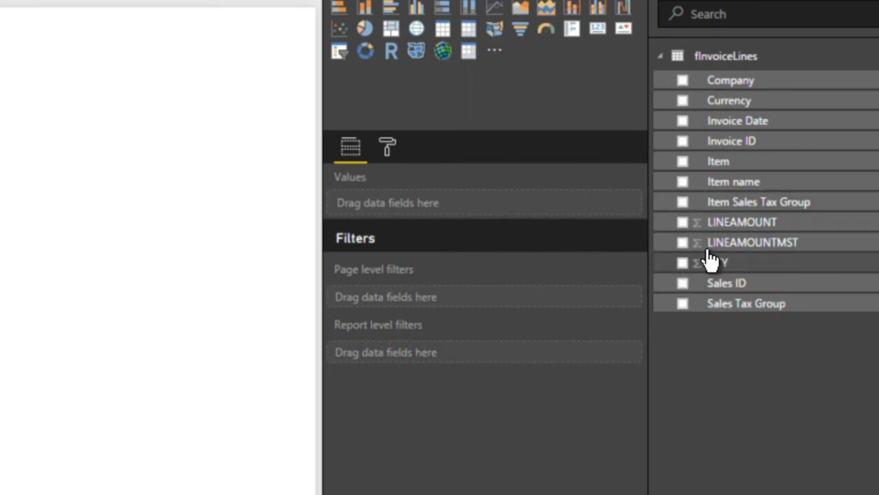
Try out a table visual of LINEAMOUNT by Item on the empty report page and remove both fields again.
left_click_drag(714, 224, 718, 228)
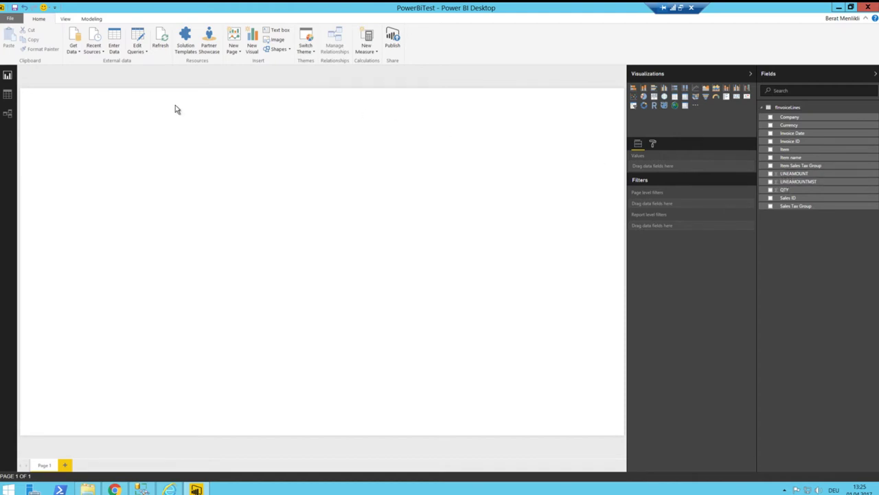
left_click(771, 174)
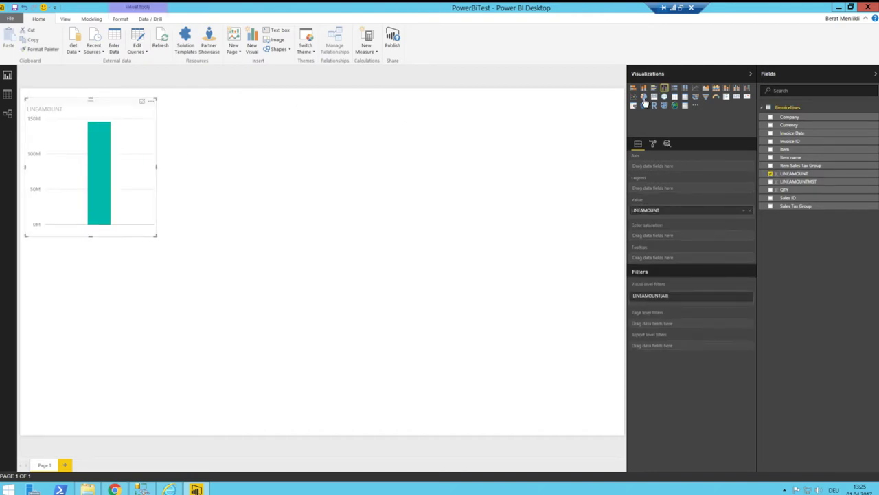
left_click(770, 150)
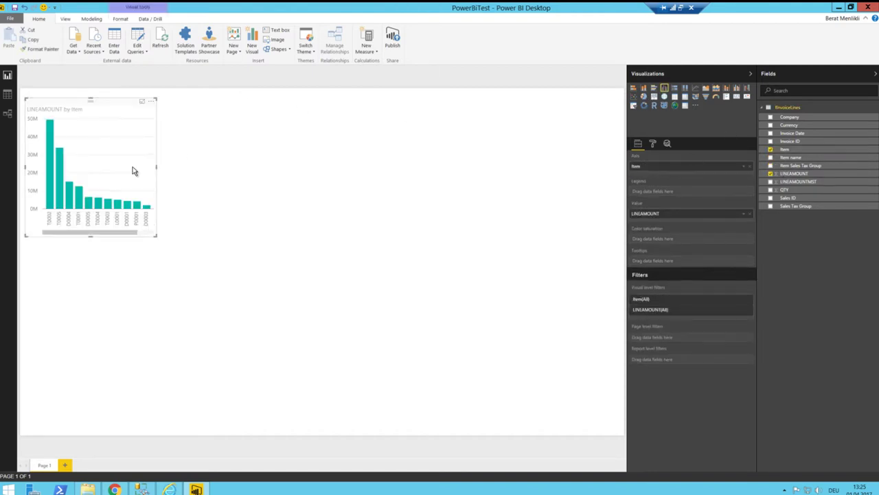
left_click(675, 96)
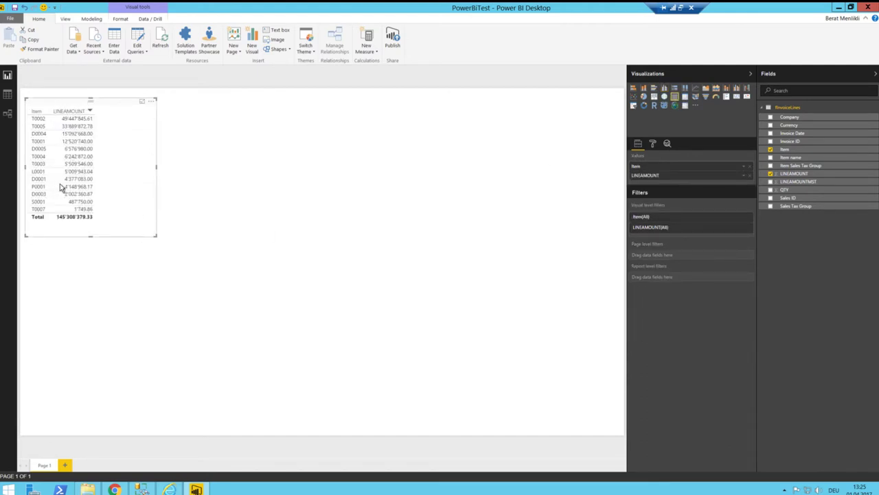
left_click(770, 173)
left_click(770, 150)
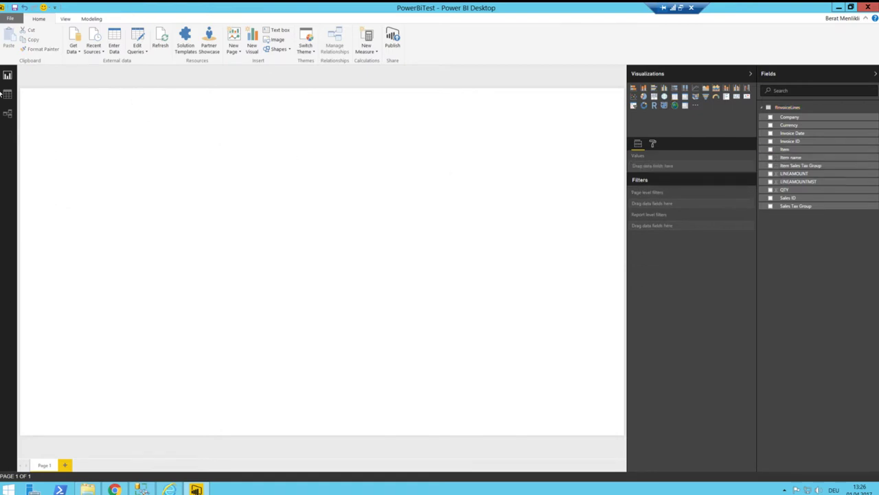
Start a new measure in the data view of fInvoiceLines and name it Total Revenue in Accounting Currency.
left_click(5, 97)
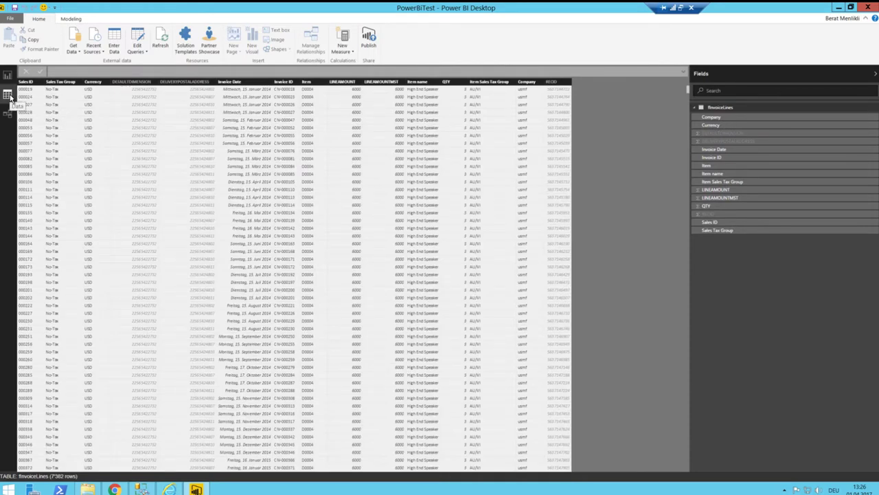
left_click(71, 18)
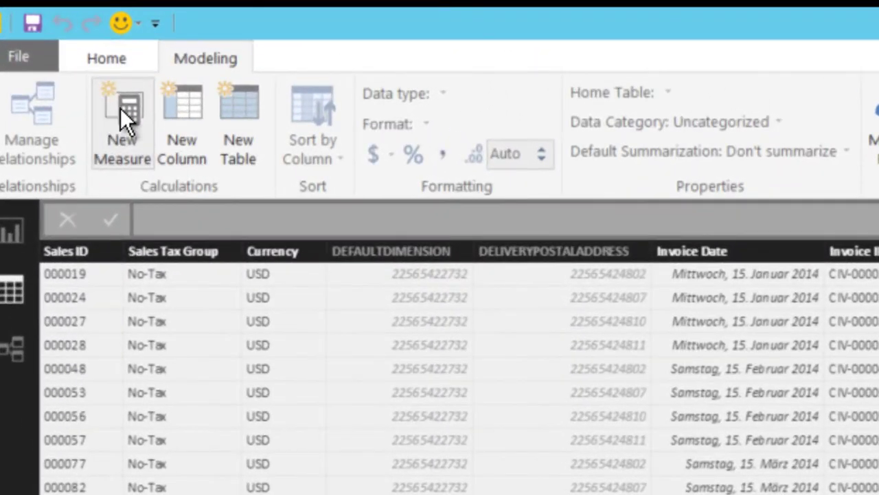
left_click(120, 108)
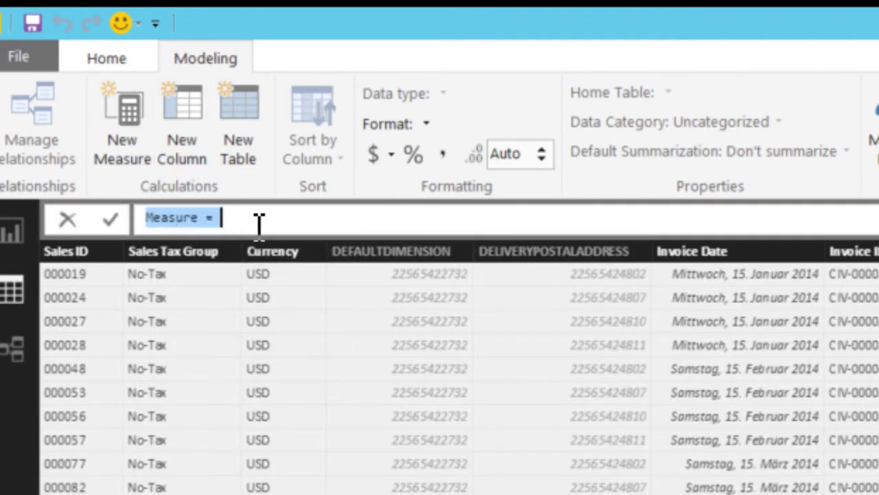
type("Total")
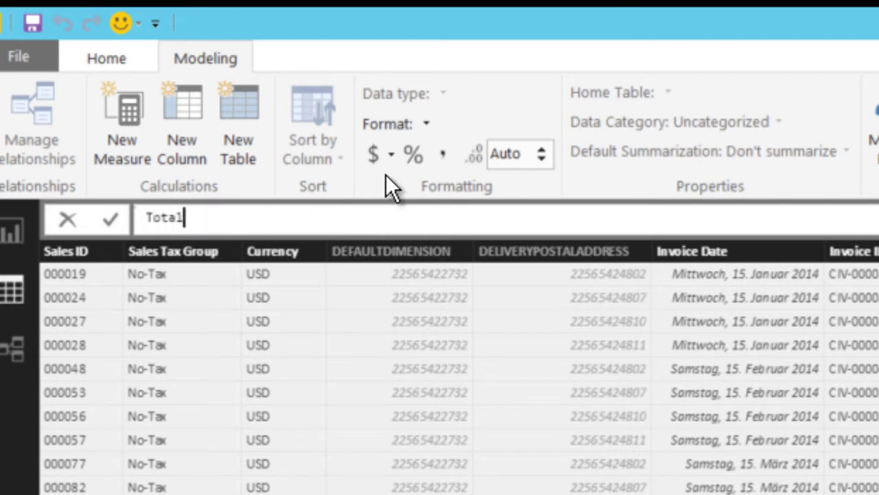
type(" Reven")
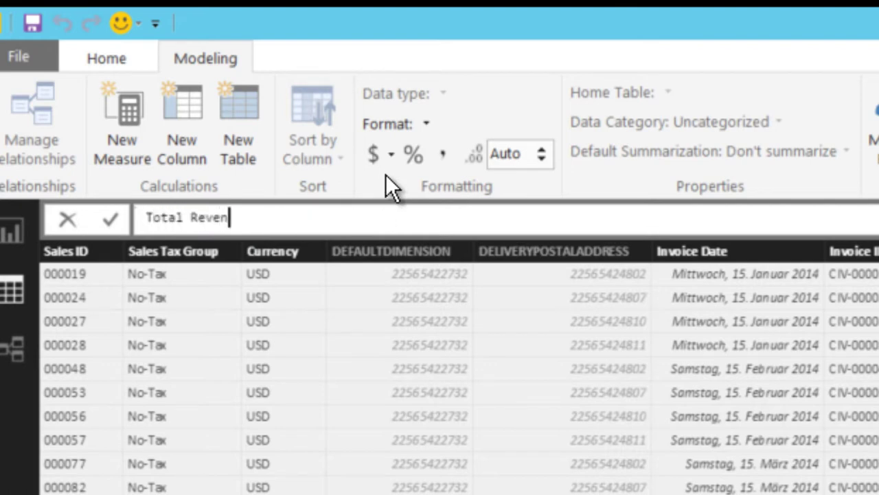
type("ue in ")
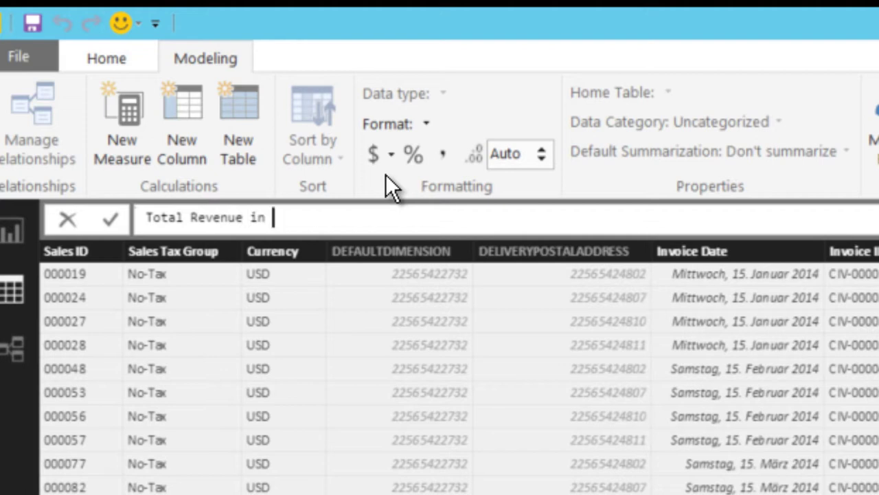
type("Accoun")
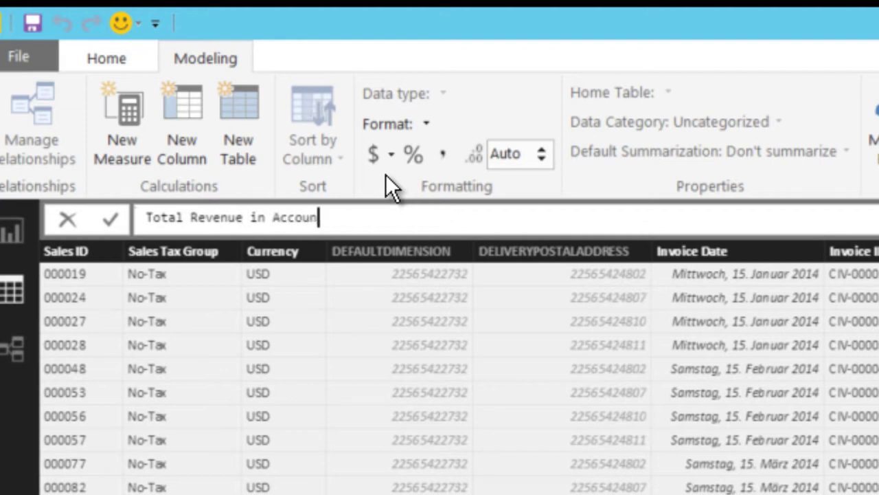
type("ting Currency")
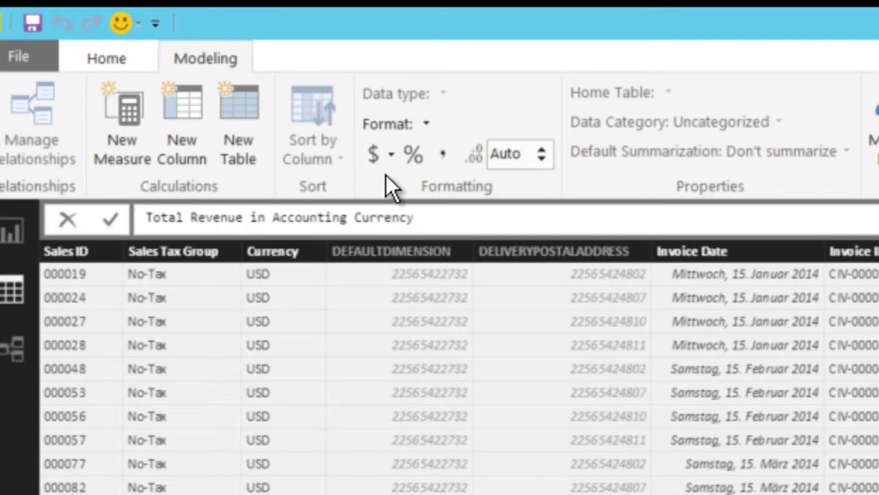
type(" =")
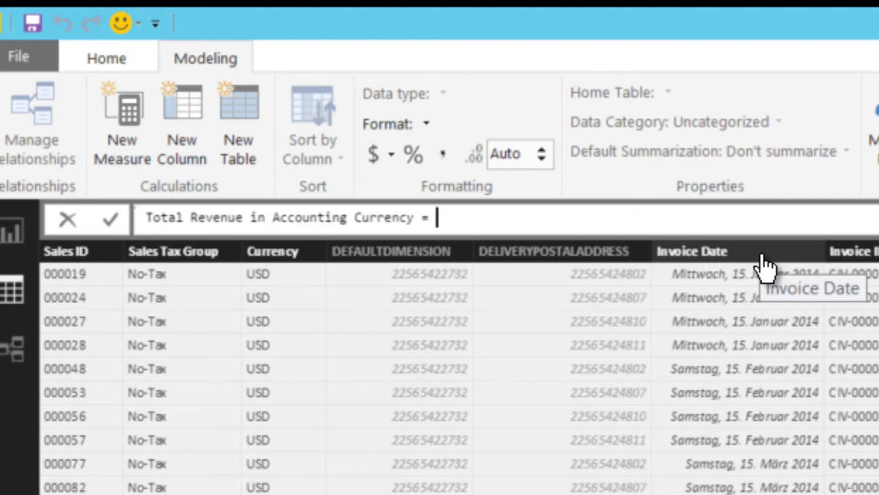
Define the accounting currency revenue measure as SUM(fInvoiceLines[LINEAMOUNTMST]).
type("SUM(")
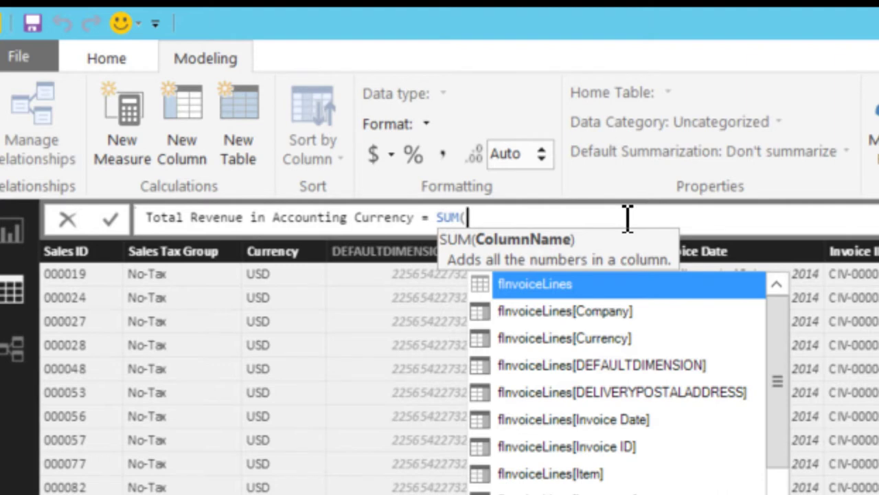
type("lineamountma")
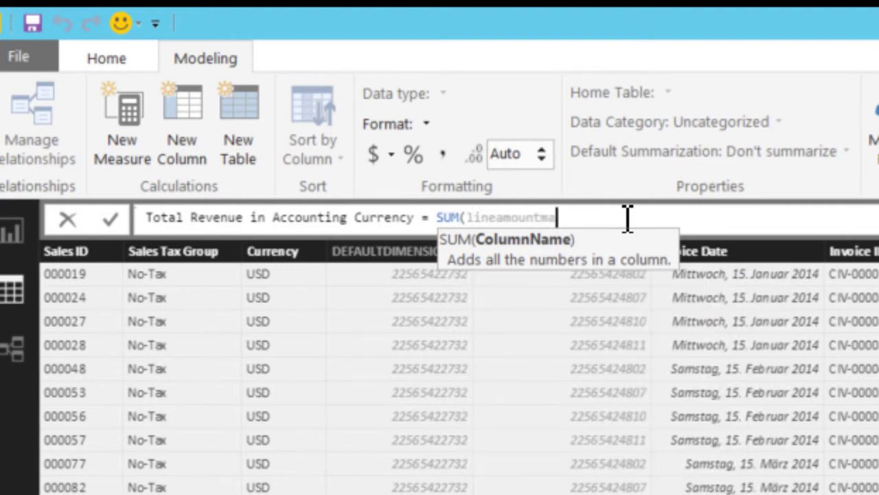
key("BackSpace")
type("st")
key("Tab")
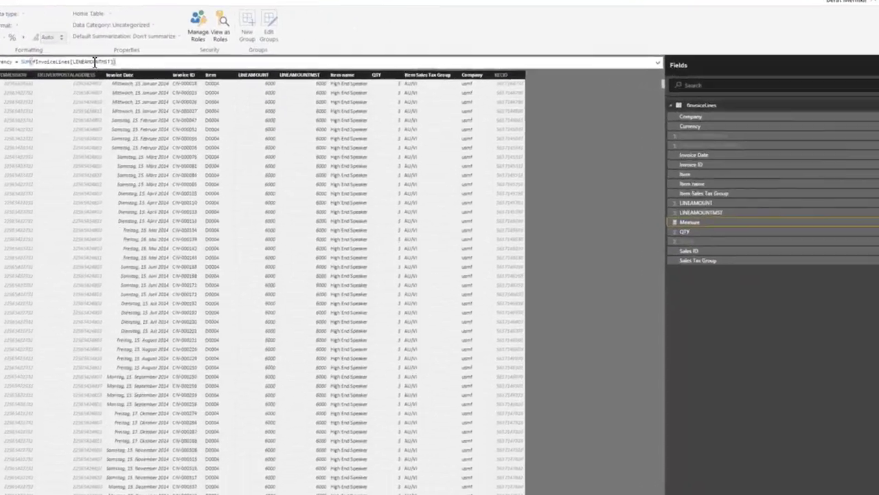
key("Return")
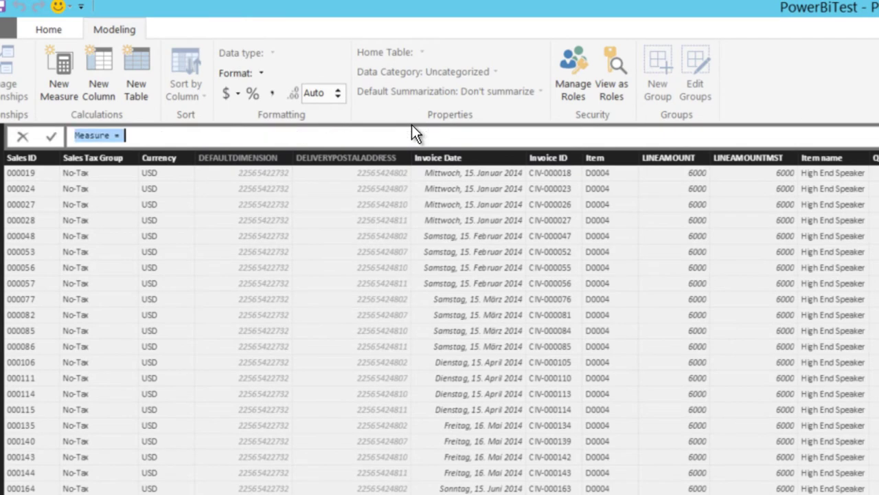
Create a measure Qantity = sum(fInvoiceLines[QTY]).
type("Q")
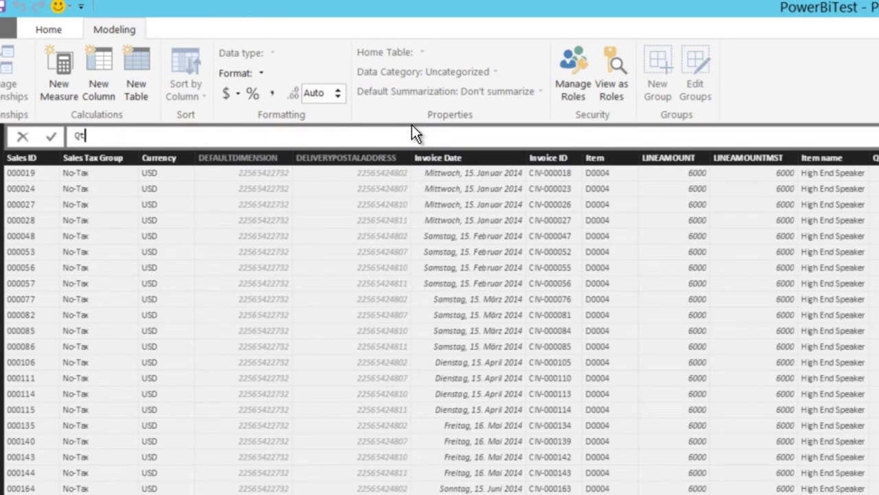
type("antity = sum(q")
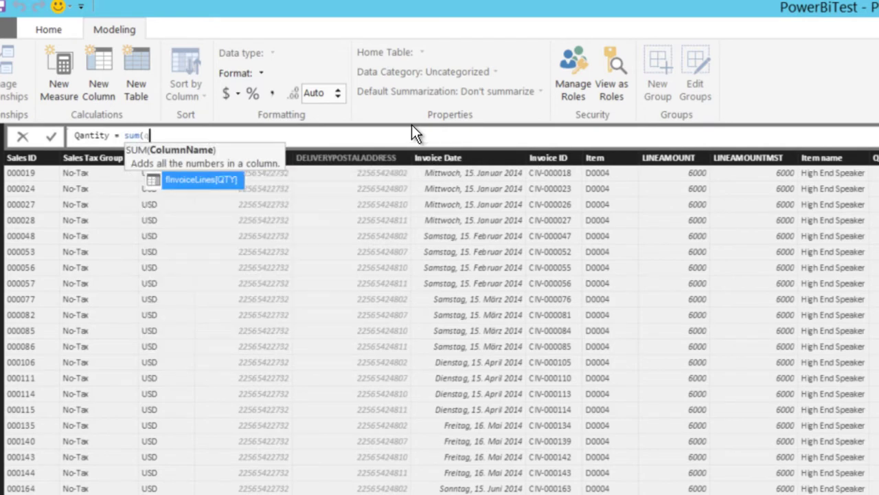
type("u")
key("BackSpace")
left_click(189, 181)
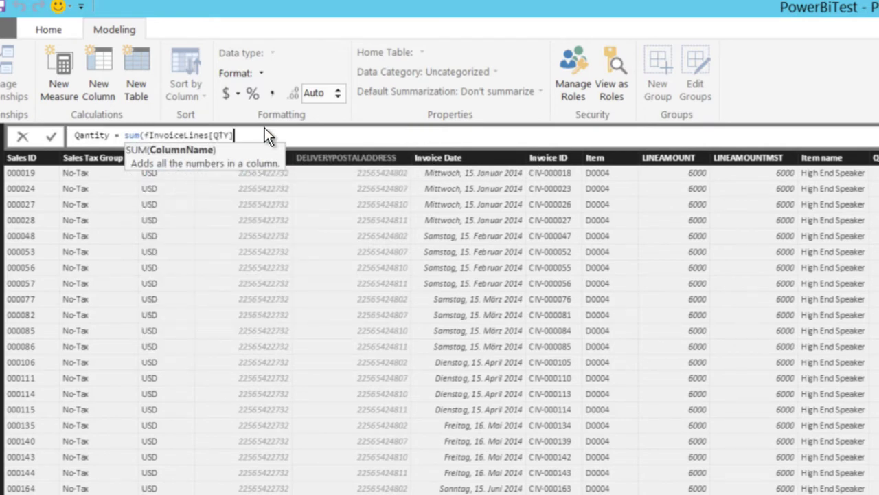
type(")")
key("Return")
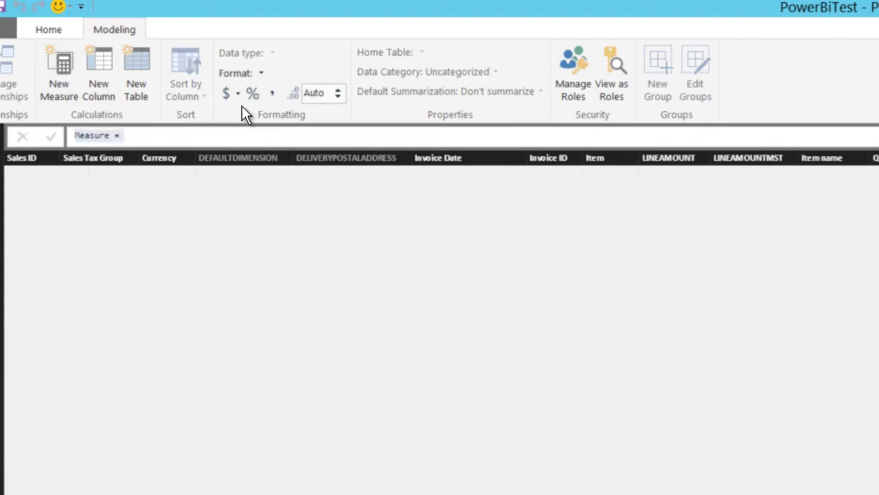
Create a measure Total Revenue in Transaction Currency = Sum(fInvoiceLines[LINEAMOUNT]).
type("Total ")
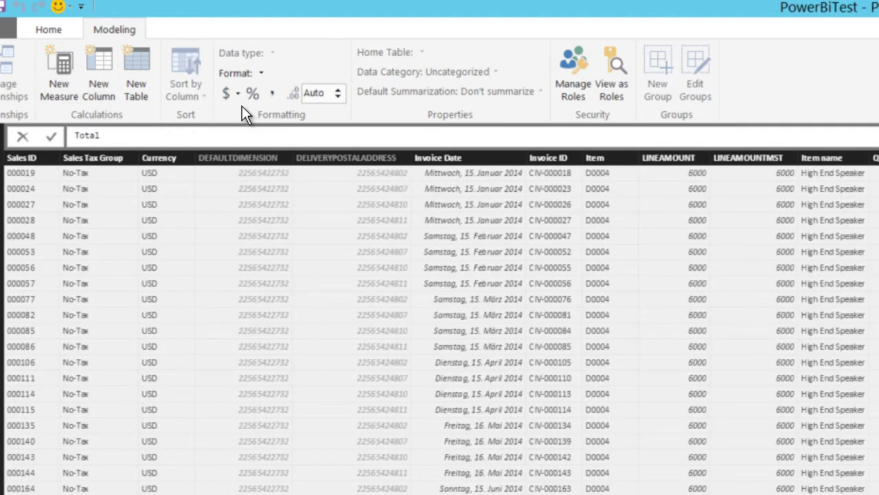
type("Revenue in Trans")
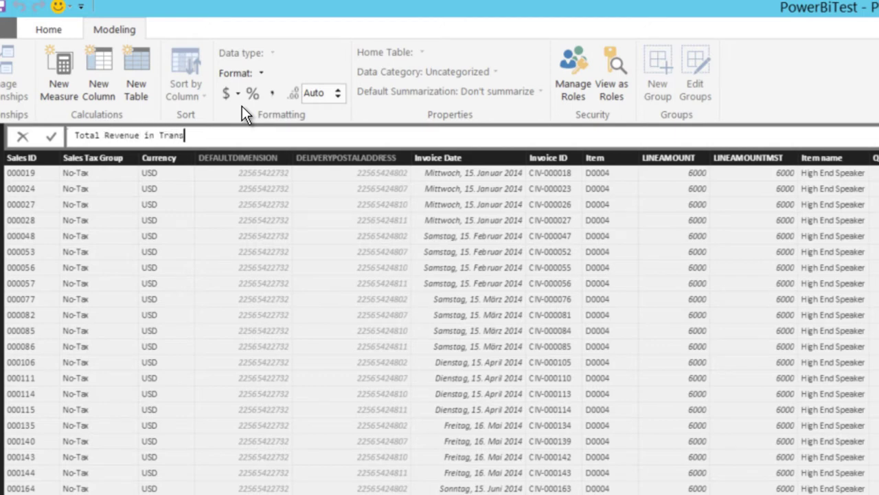
type("action Currency = Sum(line")
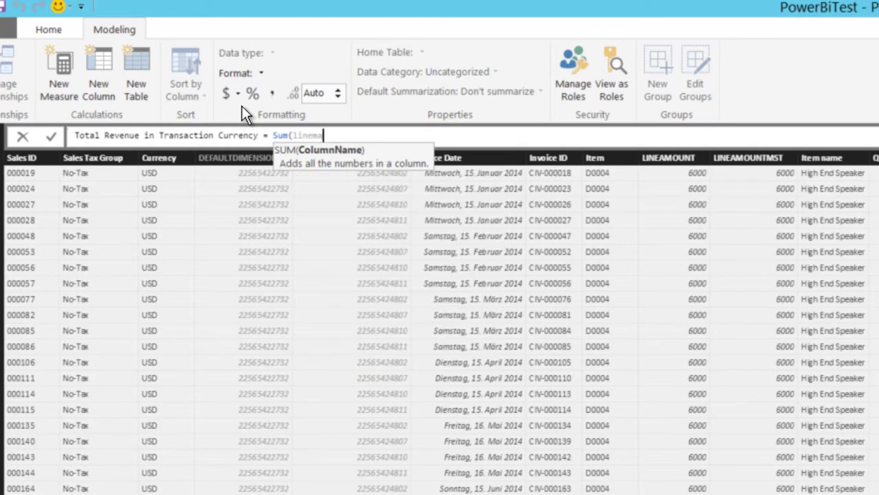
type("amount")
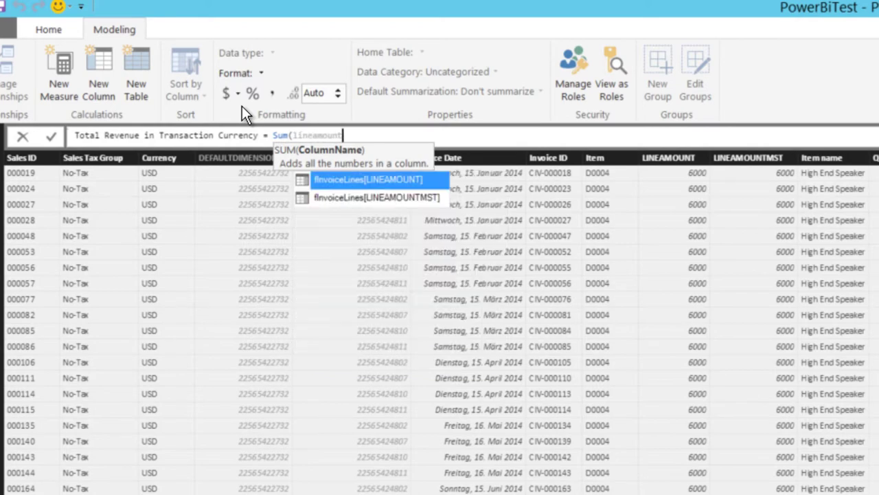
key("Tab")
type(")")
key("Return")
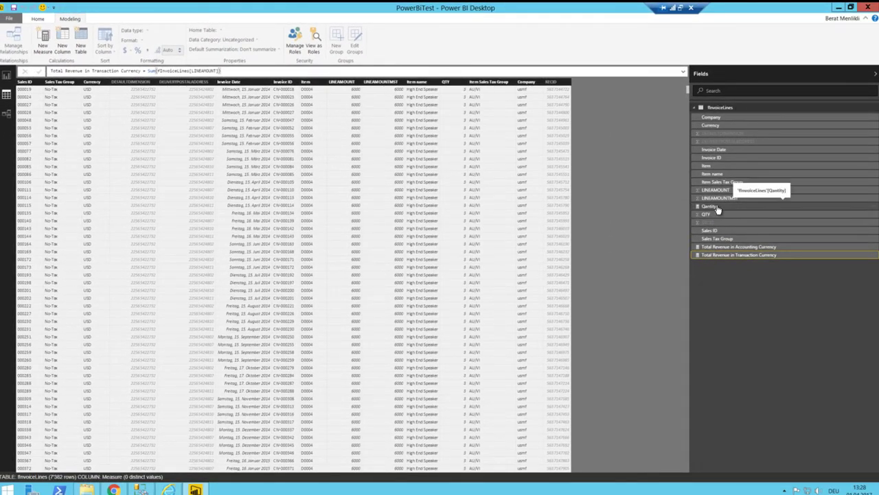
Review the report's field list, then hide the LINEAMOUNT column of fInvoiceLines from the report view.
left_click(7, 76)
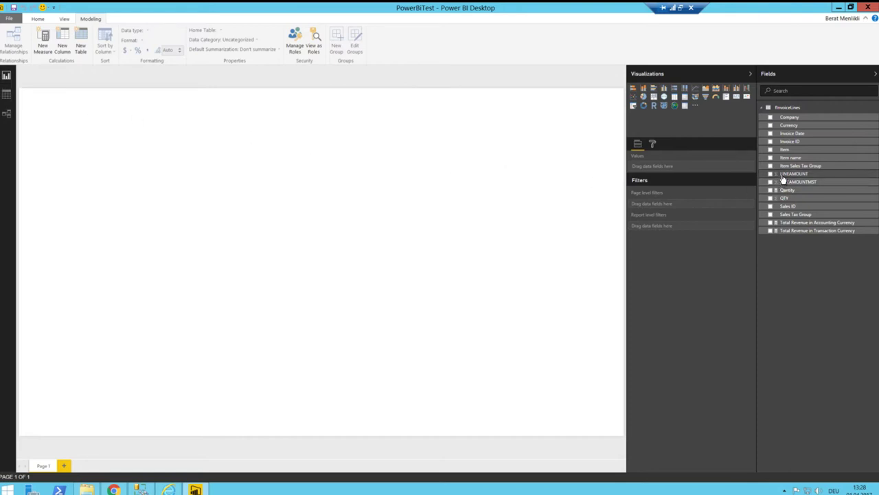
left_click(6, 94)
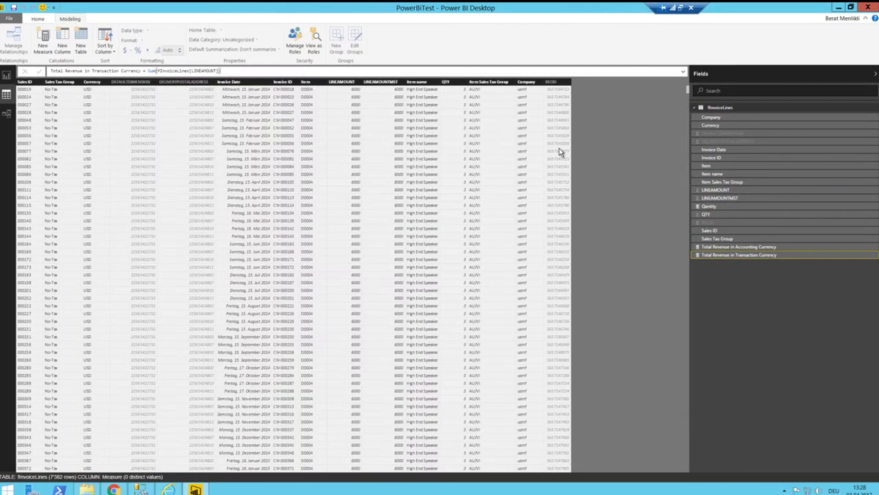
right_click(706, 195)
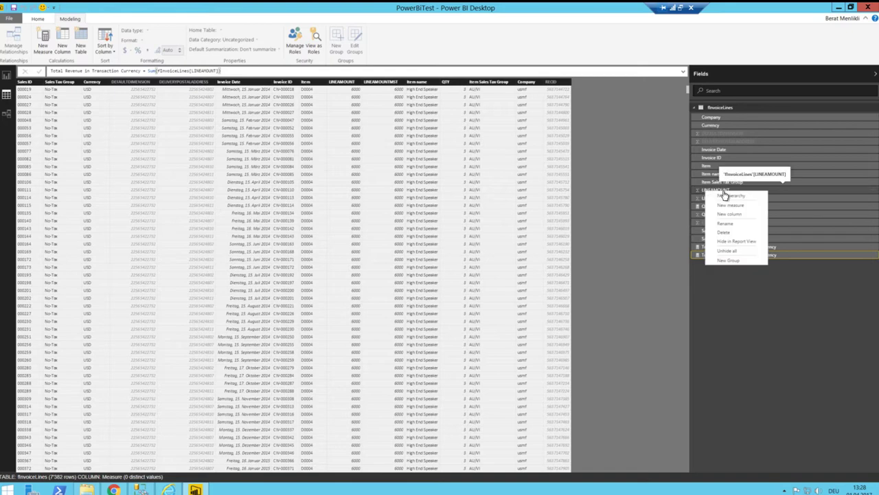
left_click(733, 244)
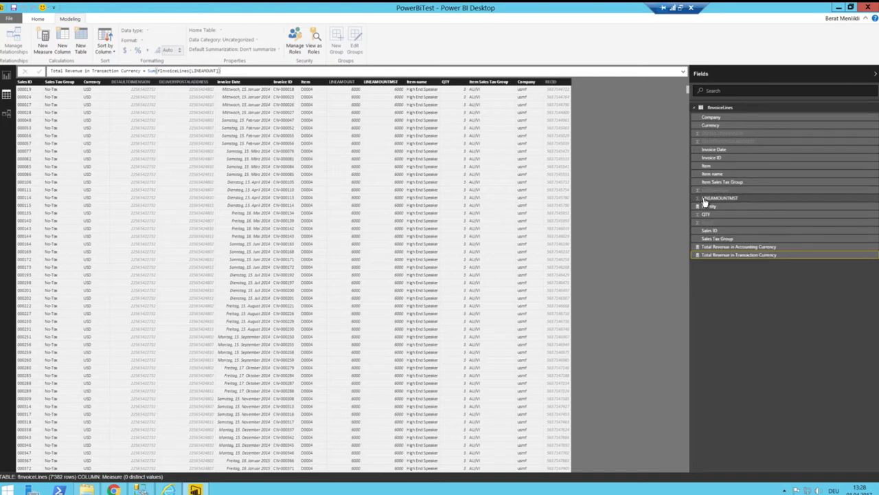
Hide the LINEAMOUNTMST and QTY columns of fInvoiceLines from the report view.
right_click(718, 198)
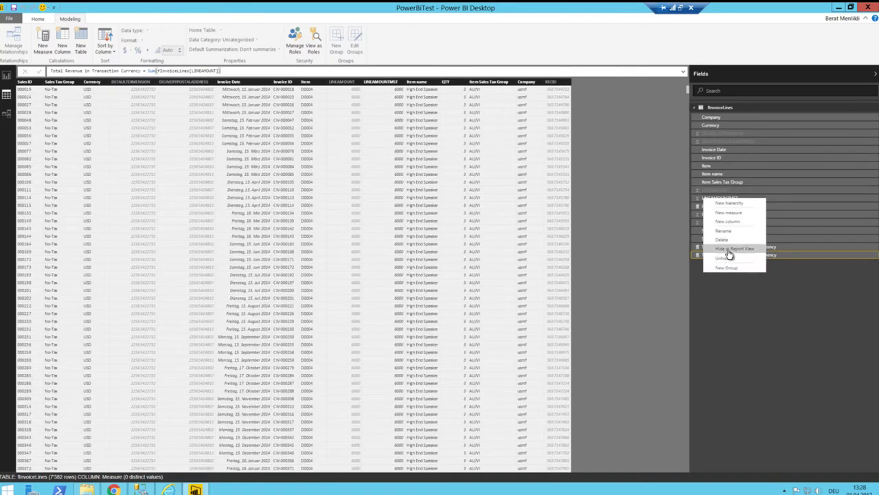
left_click(728, 247)
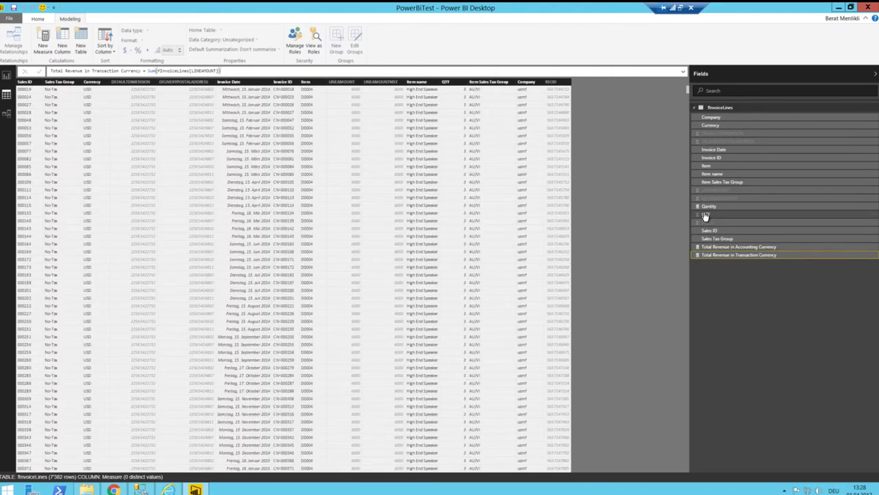
right_click(705, 215)
left_click(728, 264)
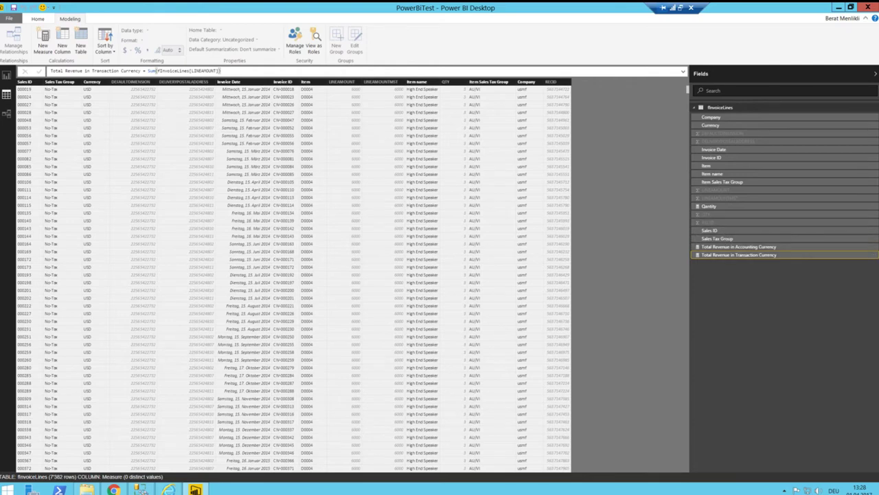
Add a matrix to the report page with Item and Item name as rows and Total Revenue in Accounting Currency as values.
left_click(5, 77)
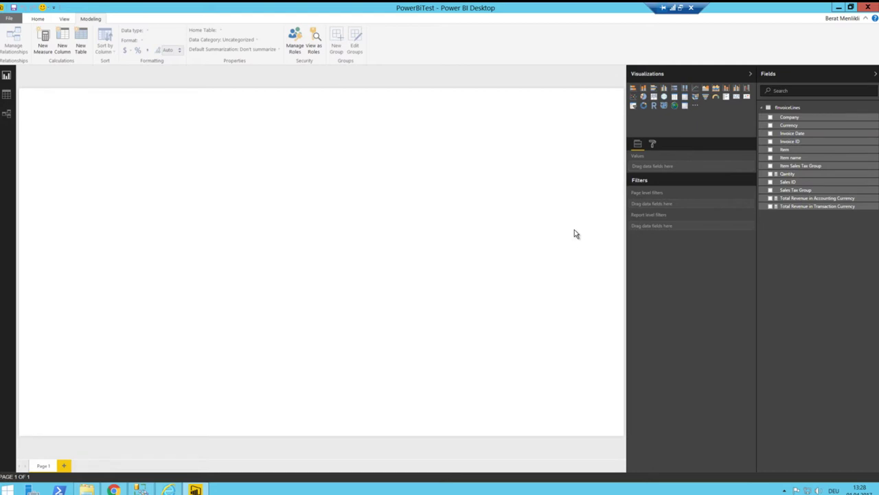
left_click(675, 99)
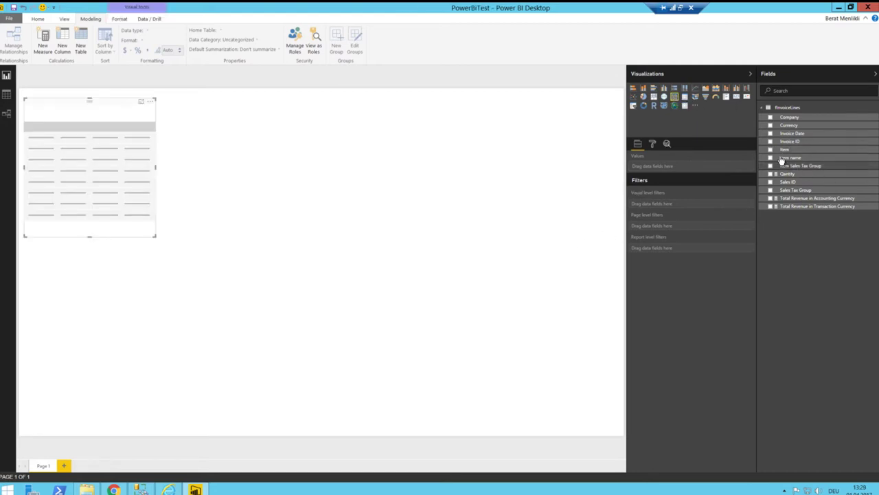
left_click(685, 98)
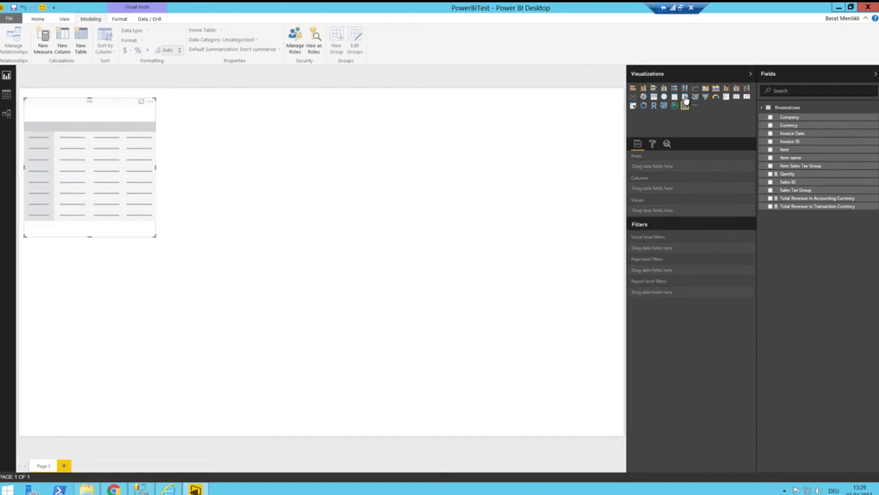
left_click(770, 149)
left_click(771, 157)
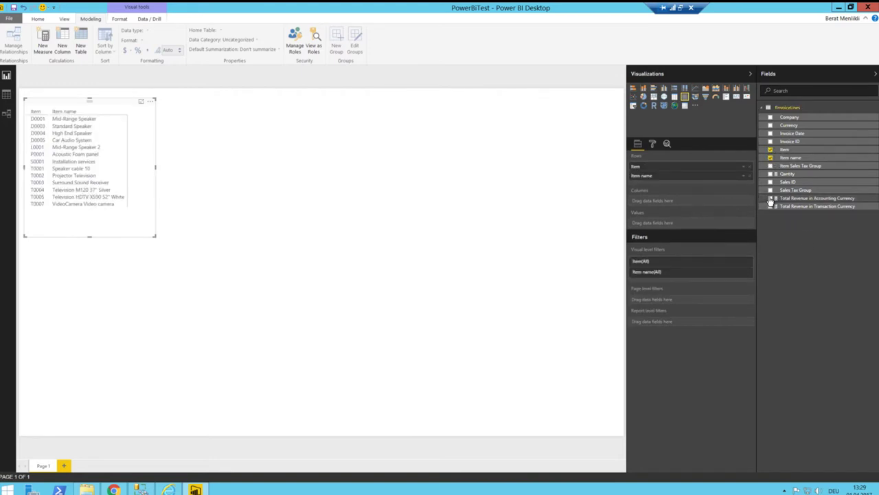
left_click(770, 198)
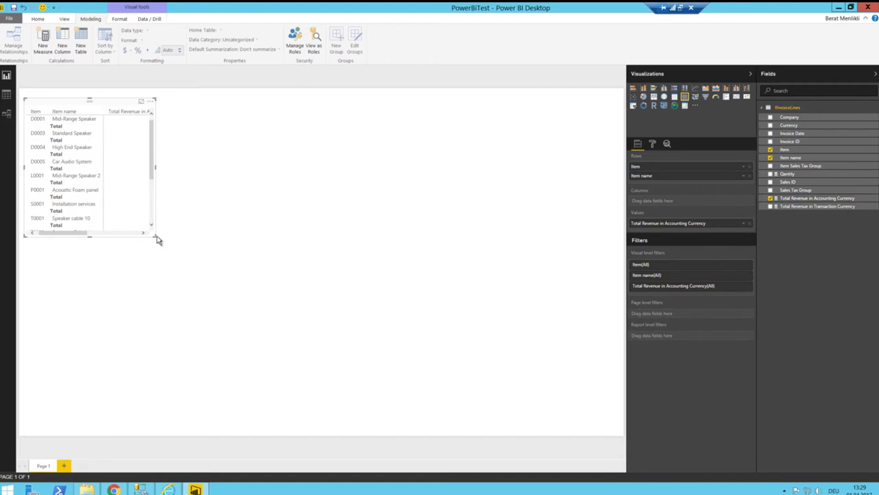
Widen the matrix to fit the revenue column, convert it to a table and reduce its height.
left_click_drag(154, 237, 229, 255)
left_click(283, 234)
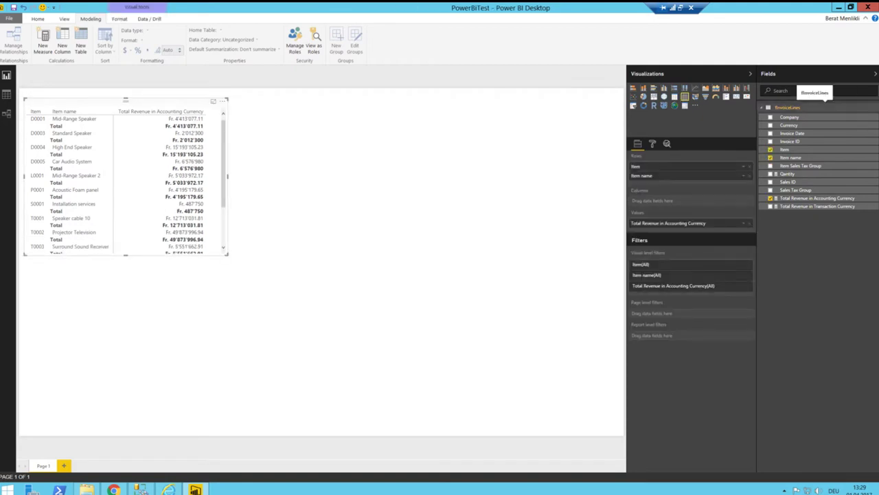
left_click(674, 97)
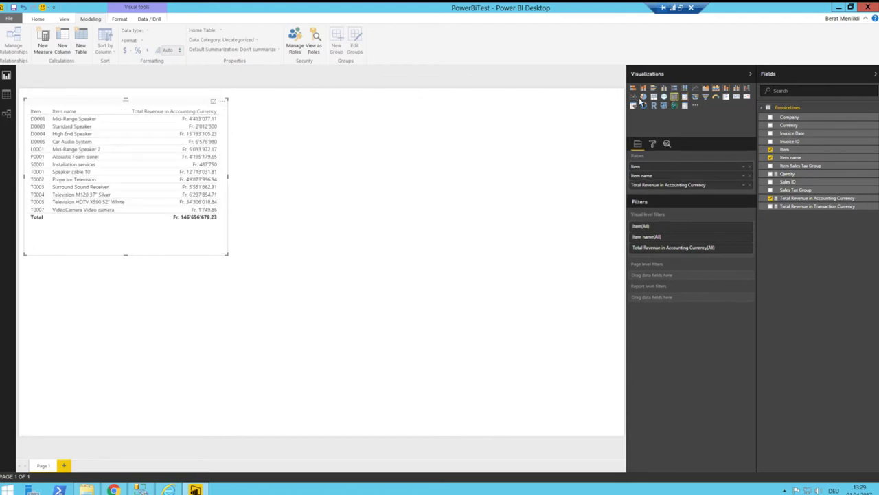
left_click_drag(227, 255, 230, 231)
left_click(480, 247)
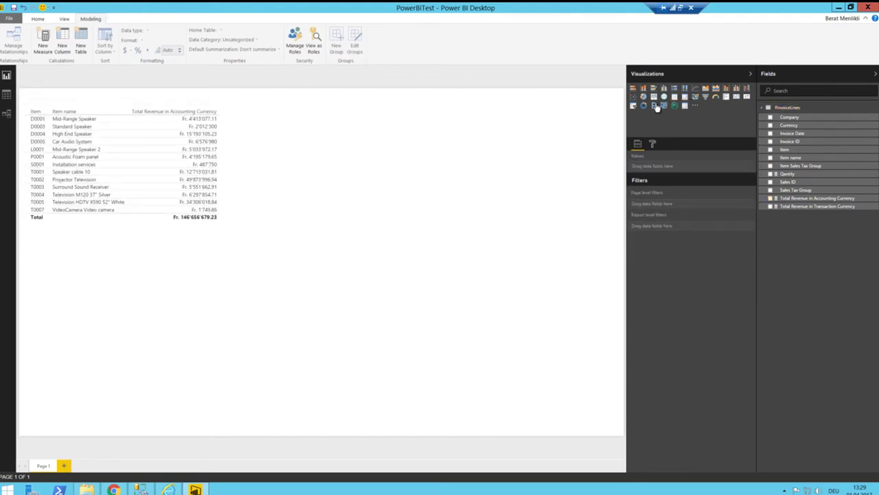
Add a pie chart of Total Revenue in Accounting Currency by Company and place it to the right of the item table.
left_click(641, 101)
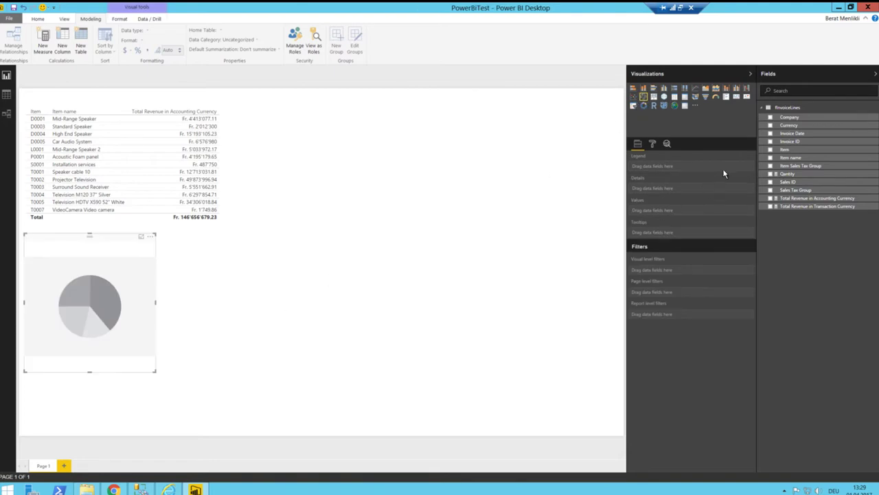
left_click(770, 117)
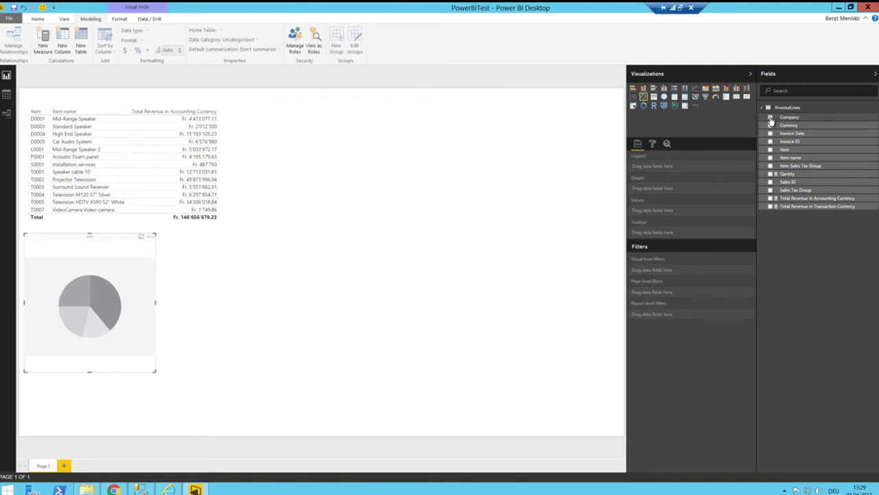
left_click(770, 198)
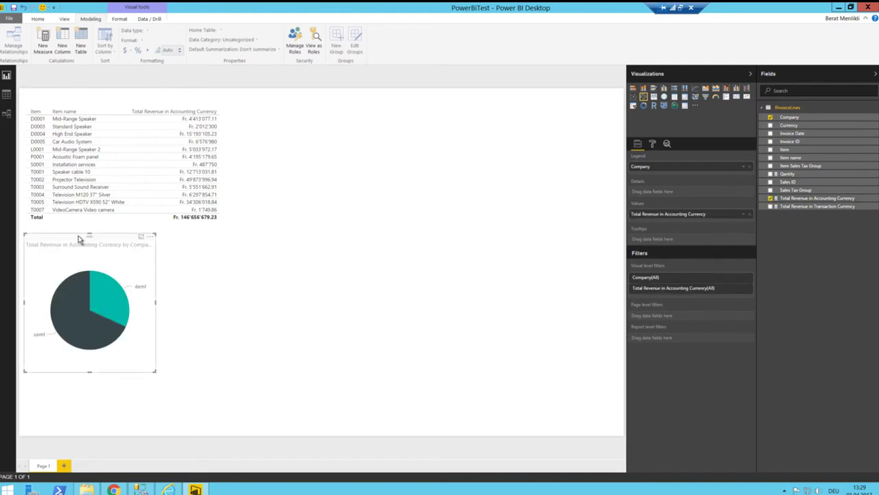
left_click_drag(81, 238, 246, 241)
left_click_drag(443, 191, 419, 111)
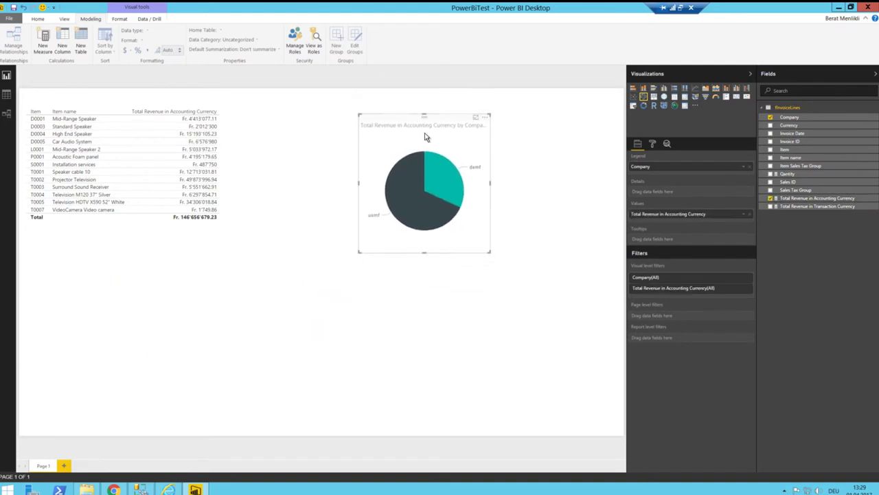
Cross-filter the item table with the pie's usmf and demf slices in turn, leaving demf selected, and shift the chart slightly up.
left_click(451, 182)
left_click(433, 193)
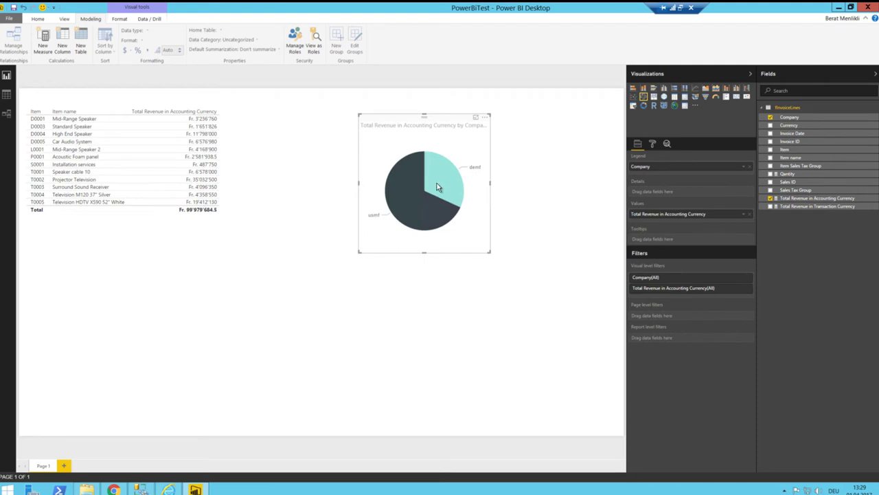
left_click(436, 187)
left_click(375, 192)
left_click(435, 180)
left_click(406, 183)
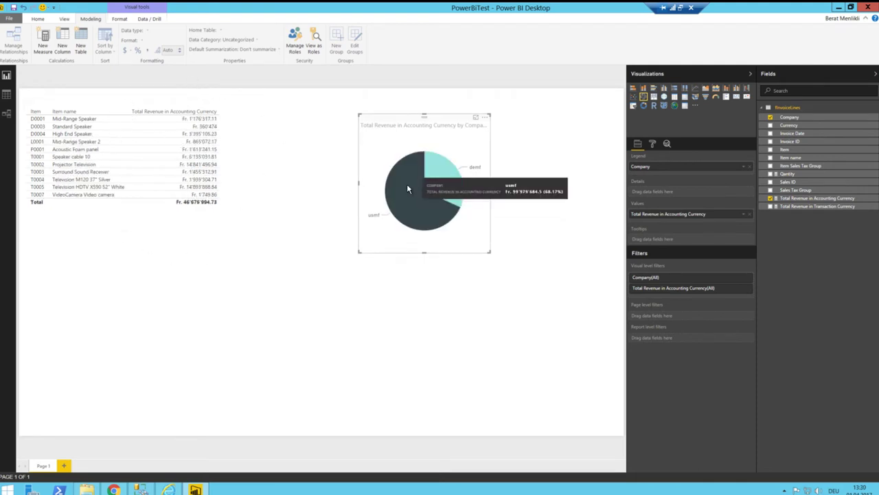
left_click(379, 198)
left_click(442, 186)
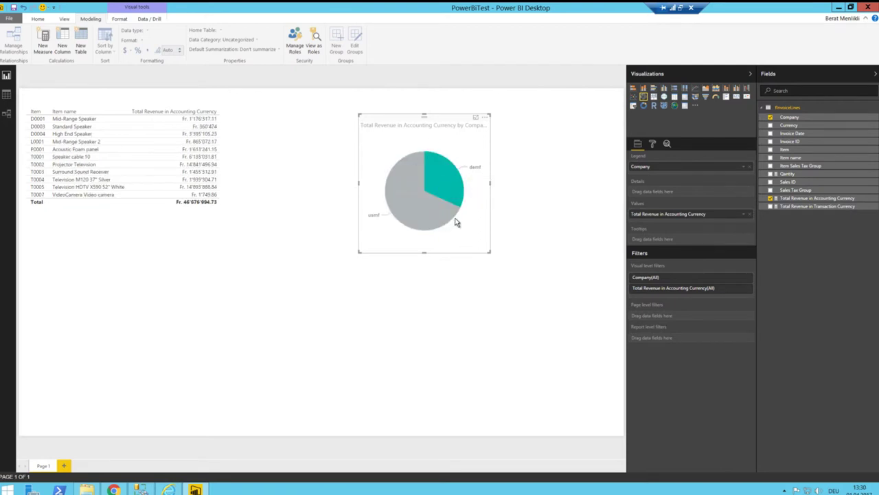
left_click_drag(398, 117, 388, 97)
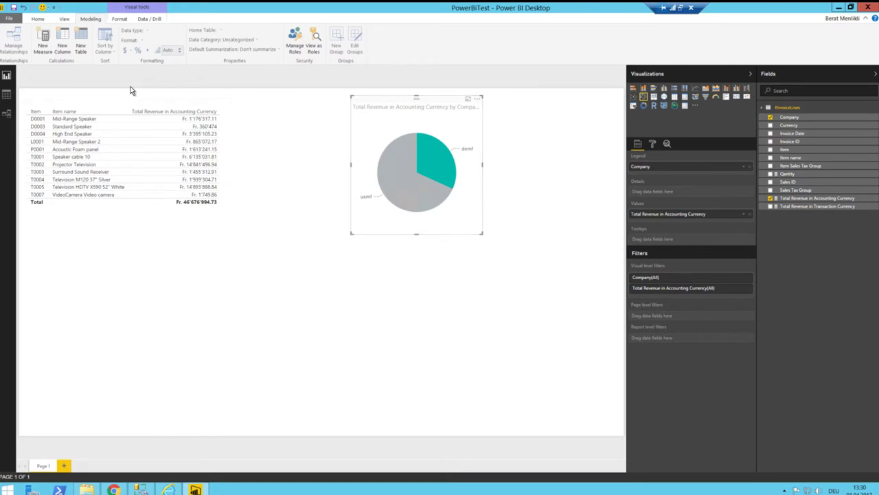
Rename the Total Revenue in Accounting Currency measure as Sales.
right_click(809, 199)
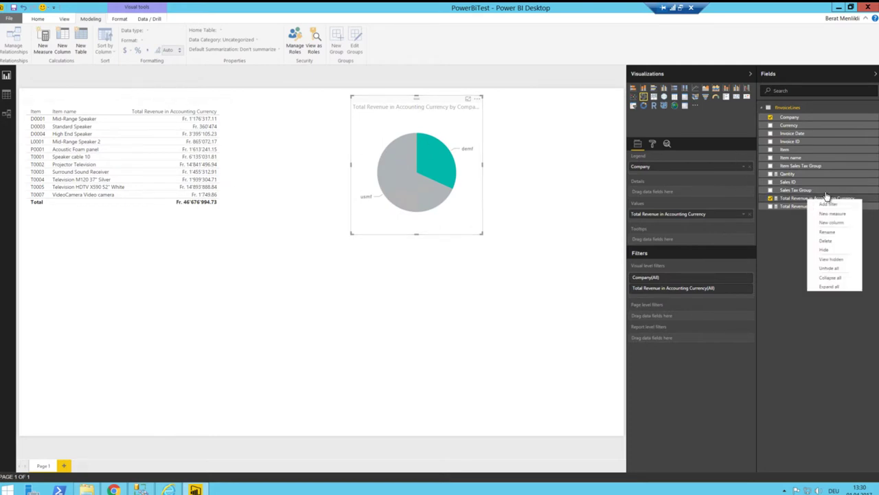
left_click(827, 231)
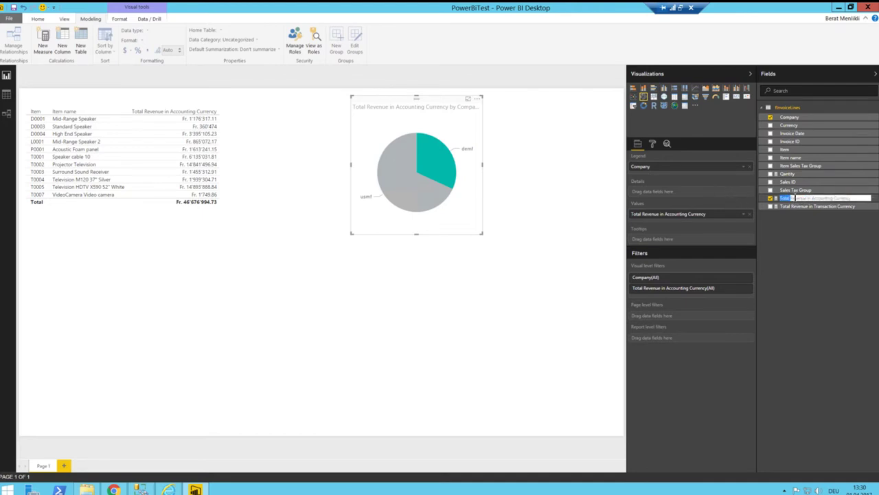
left_click(794, 198)
key("BackSpace")
key("BackSpace")
key("BackSpace")
key("BackSpace")
key("BackSpace")
key("BackSpace")
double_click(793, 199)
type("Sales")
key("Return")
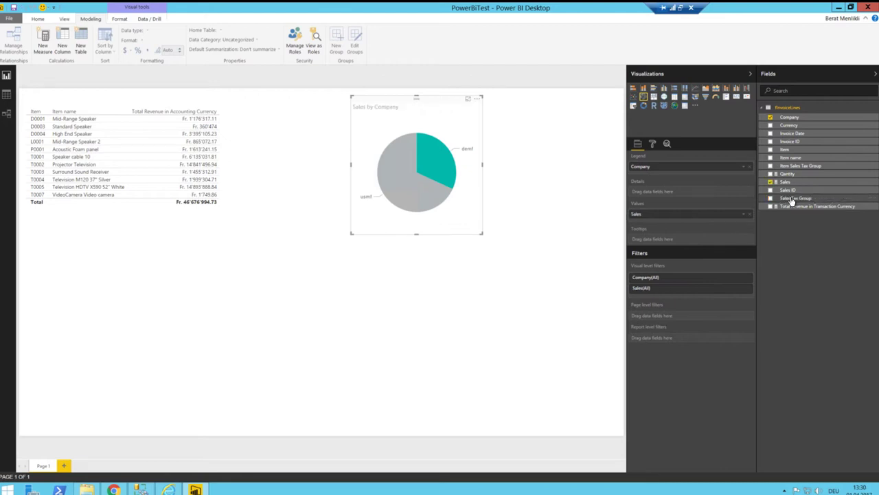
Rename the Total Revenue in Transaction Currency measure as Sales in Transaction Currency.
right_click(790, 207)
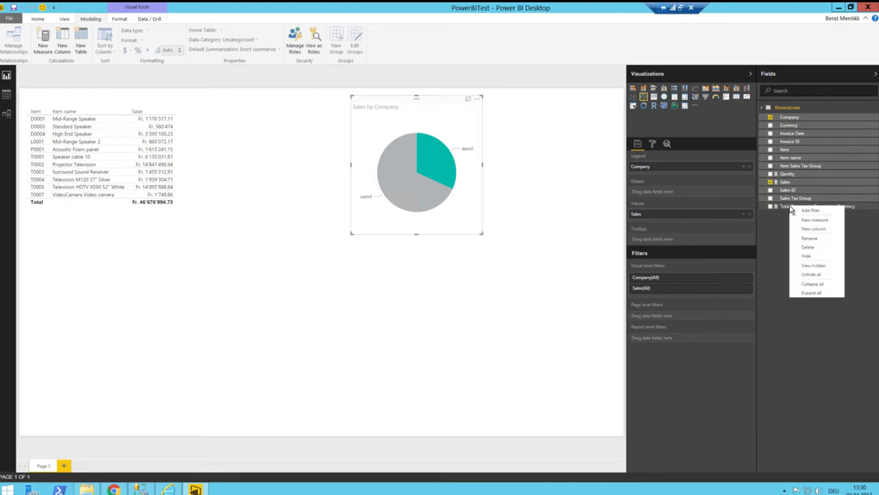
left_click(823, 240)
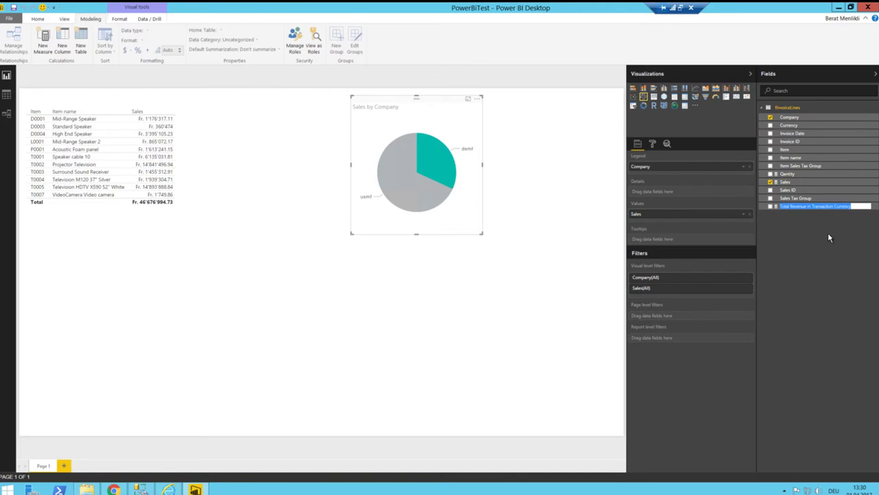
type("Sales n")
type(" T")
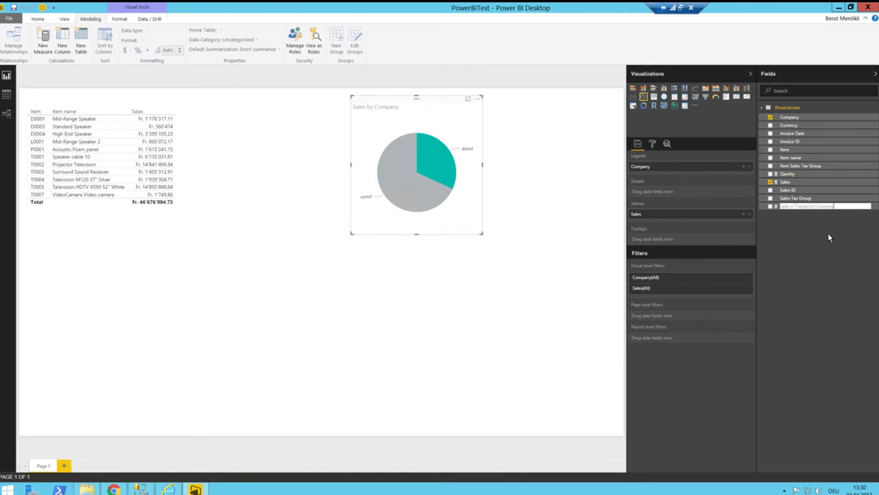
key("Return")
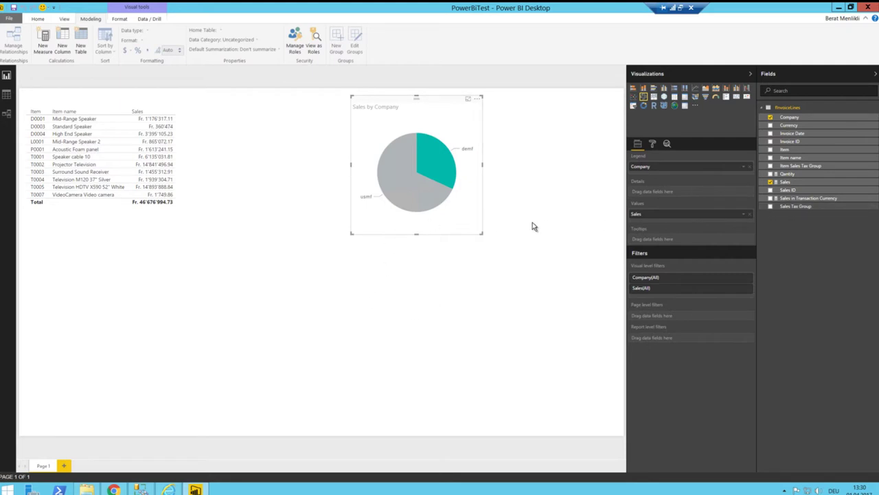
Add the Qantity measure to the item table before Sales and move the table to the lower part of the page.
left_click(188, 250)
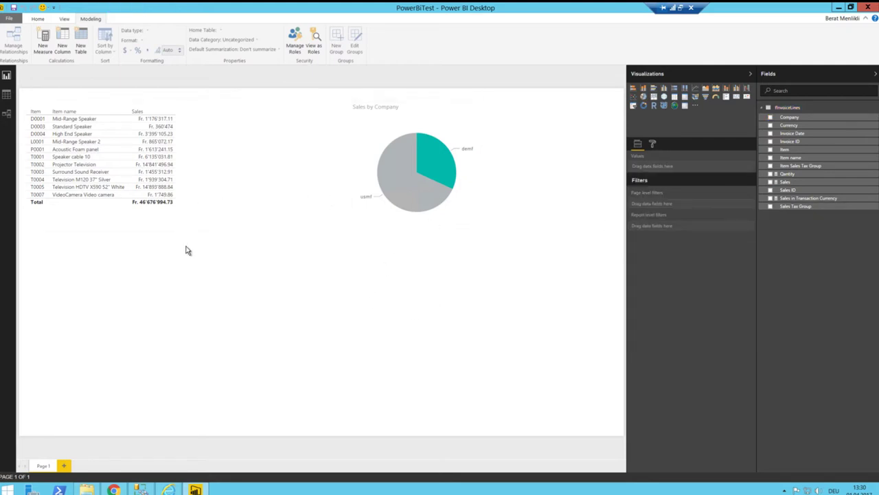
left_click(136, 153)
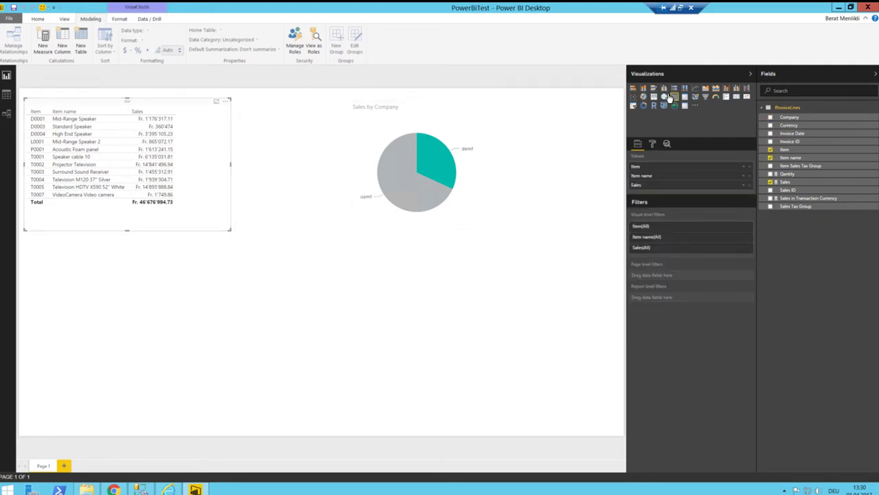
left_click(771, 174)
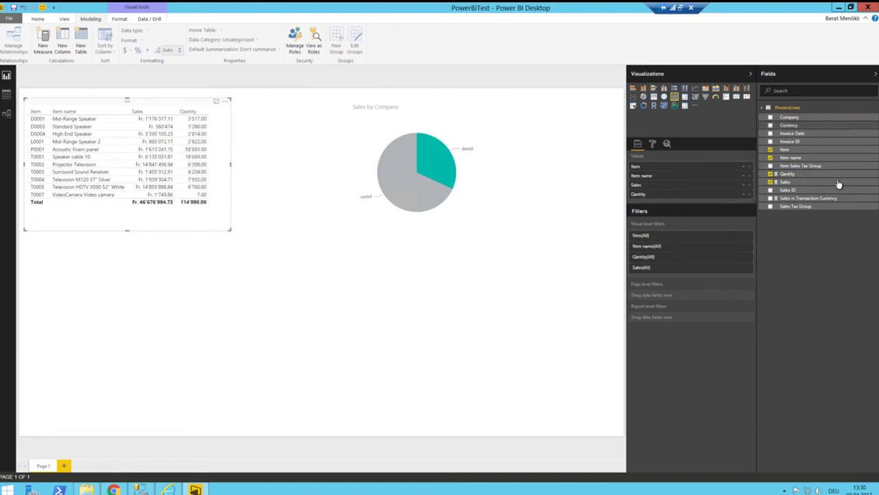
left_click_drag(644, 191, 644, 200)
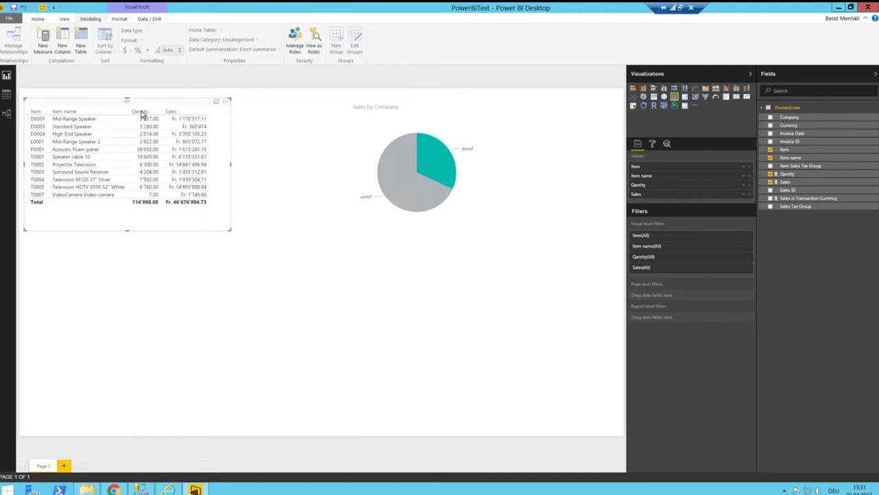
left_click_drag(99, 103, 104, 304)
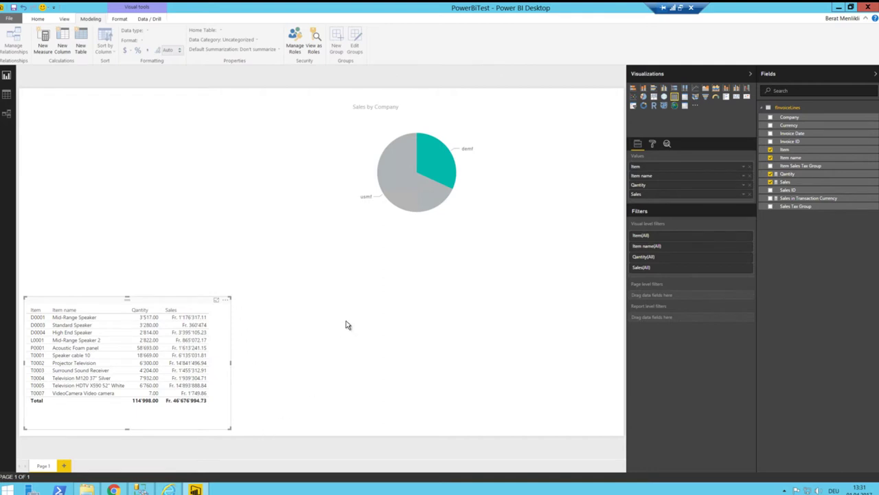
Open the Query Editor and examine the full set of fInvoiceLines source columns at the Reordered Columns step.
left_click(6, 96)
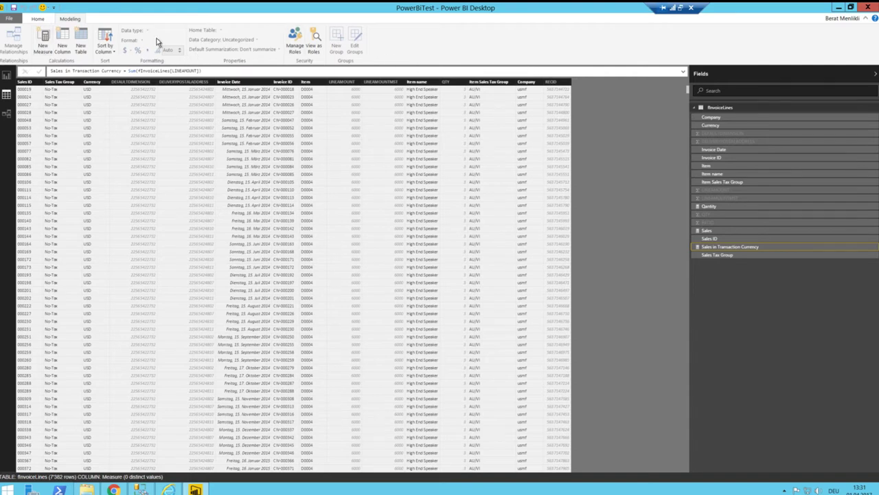
left_click(36, 21)
left_click(136, 38)
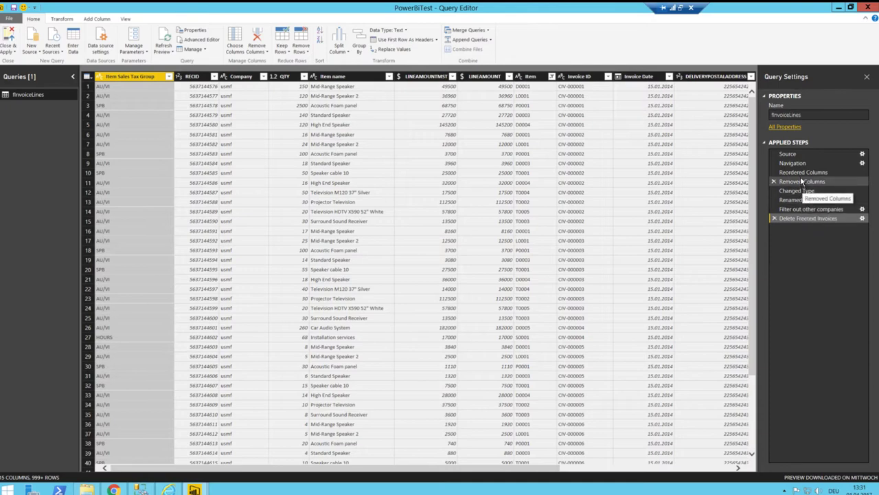
left_click(801, 172)
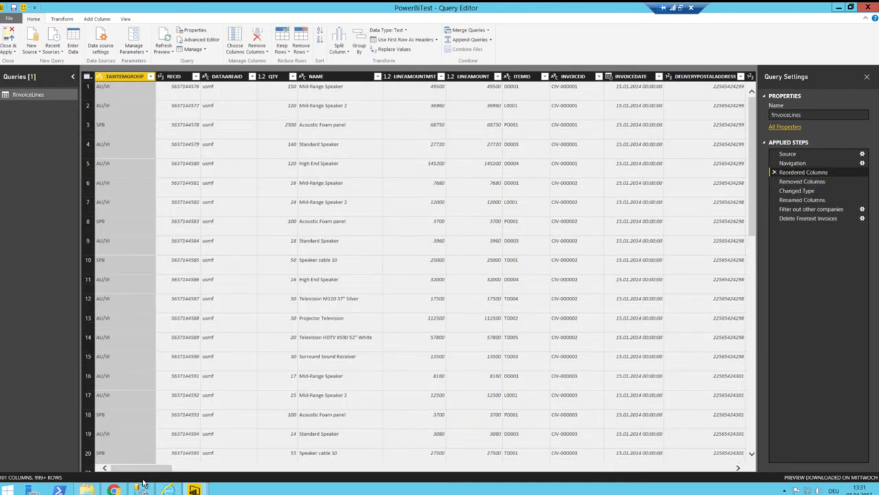
left_click_drag(146, 471, 257, 467)
left_click_drag(274, 468, 375, 468)
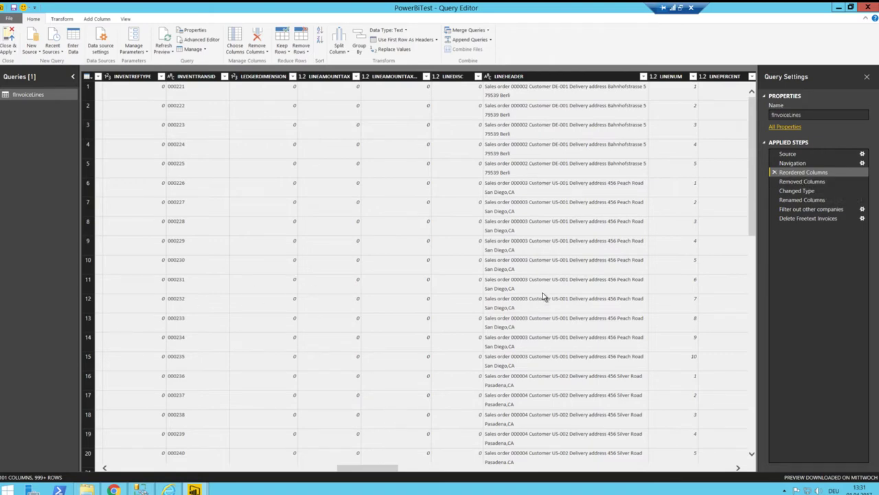
Leave the Query Editor at the Delete Freetext Invoices step and look through all sales orders in Dynamics 365 in Chrome.
left_click(801, 218)
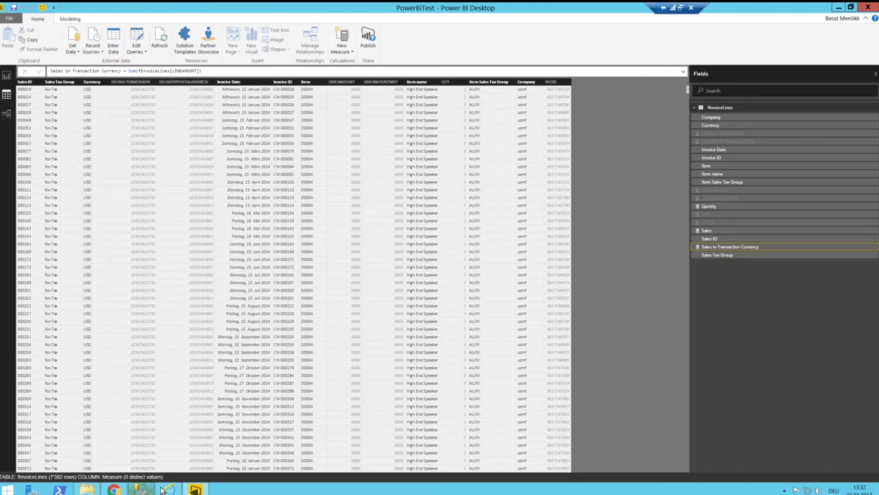
left_click(113, 490)
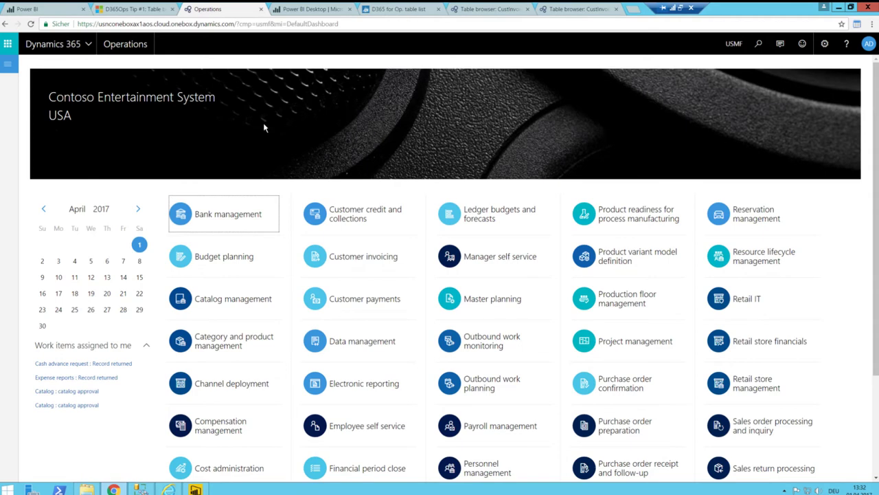
left_click(8, 64)
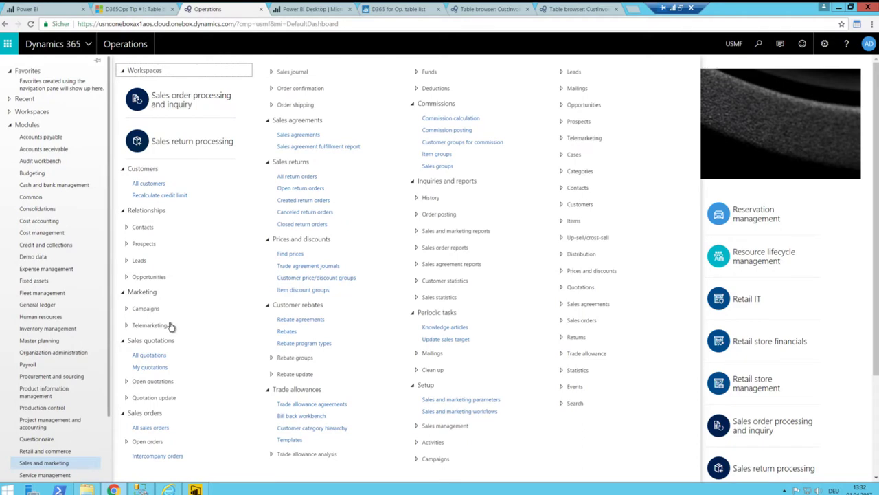
left_click(149, 427)
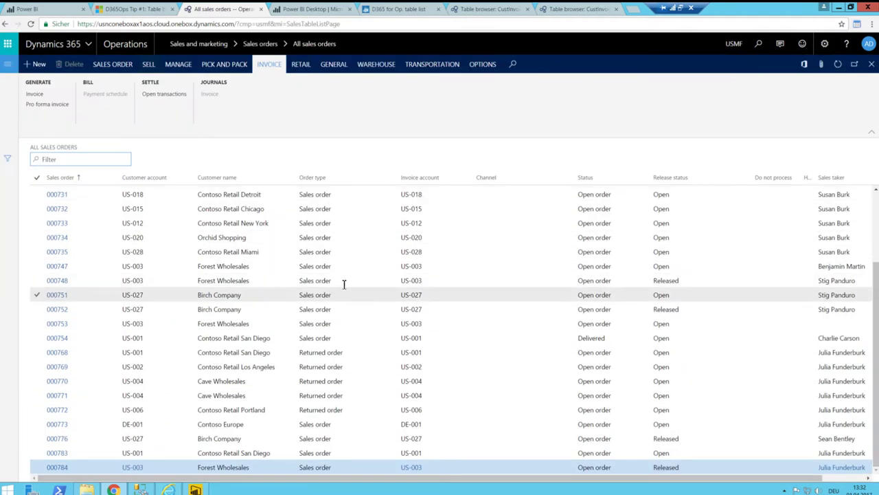
scroll(726, 293, "up", 3)
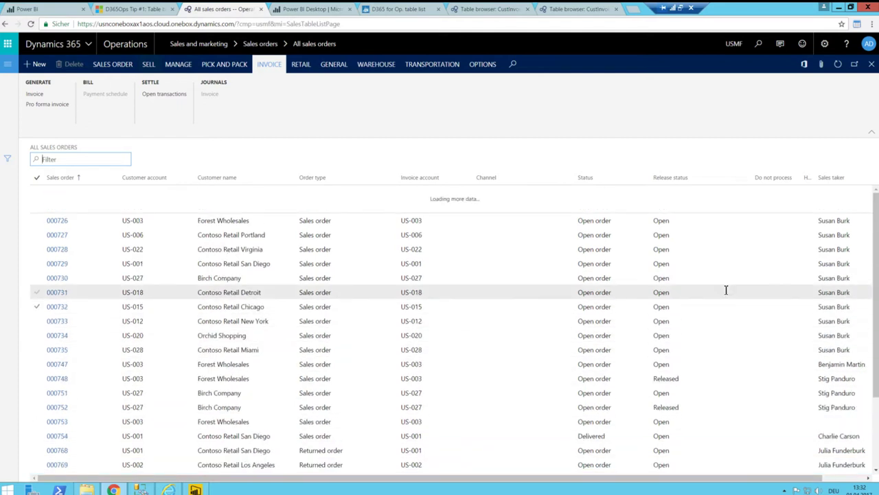
scroll(719, 286, "up", 3)
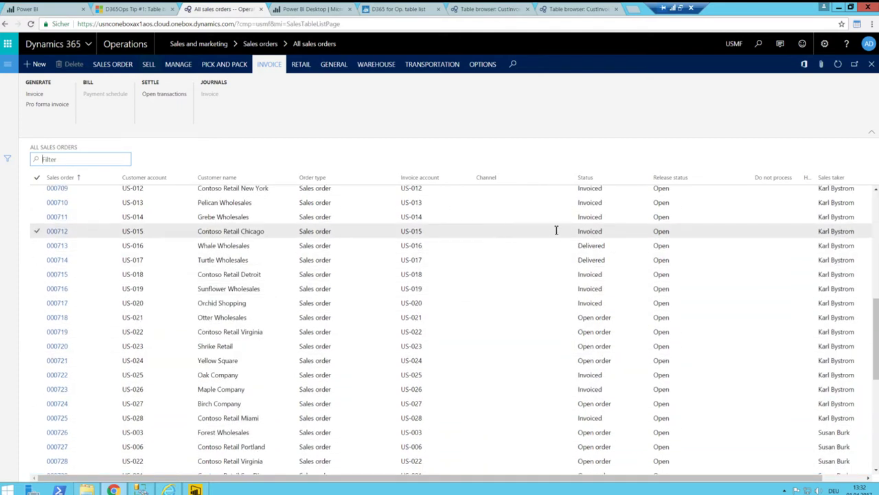
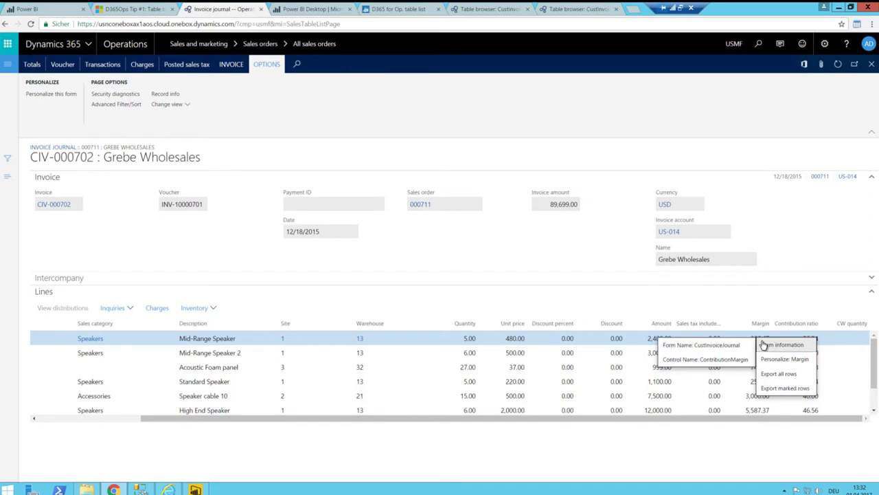
Inspect the form information of the invoice line's Margin field, checking its control name, data source and data field under Administration.
left_click(773, 347)
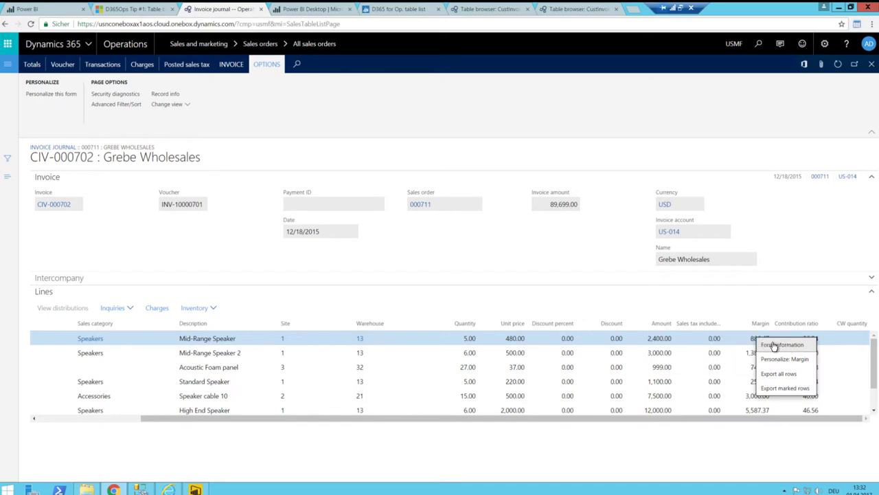
left_click(774, 348)
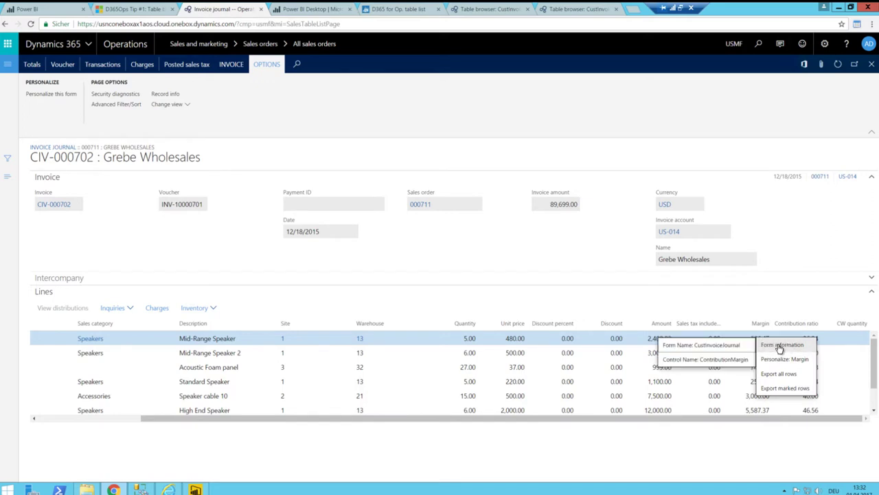
left_click(727, 346)
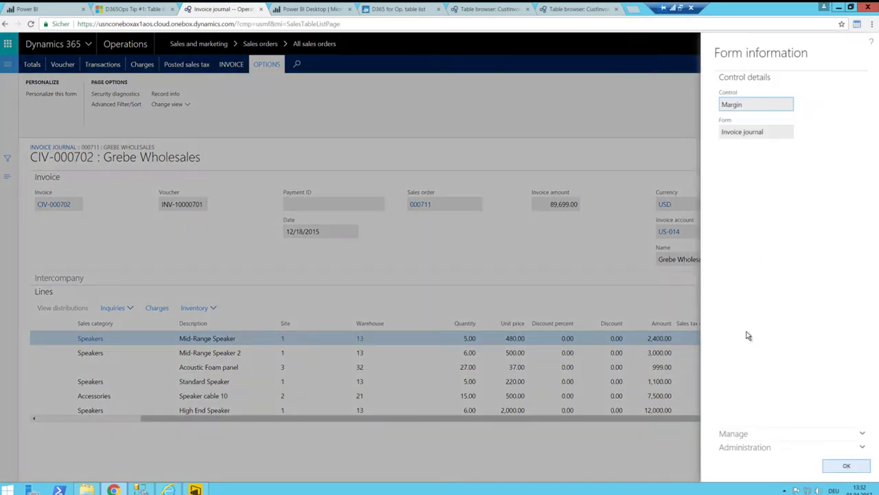
left_click(755, 448)
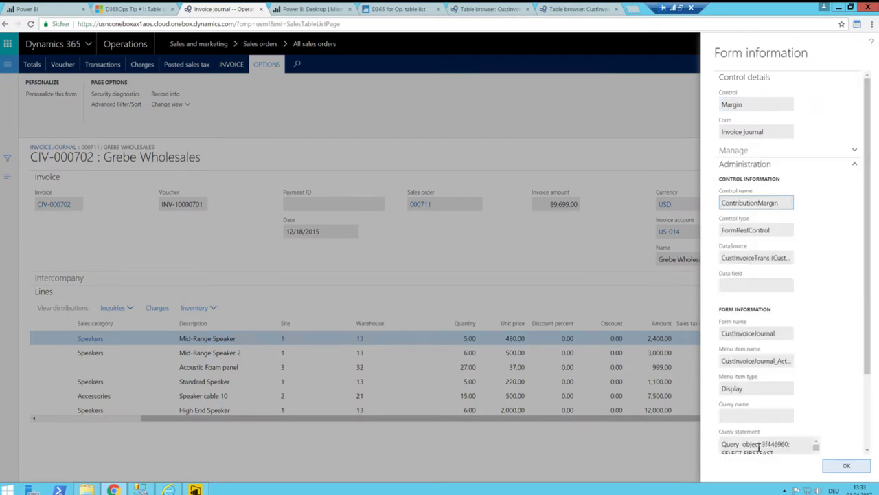
double_click(748, 203)
left_click(744, 262)
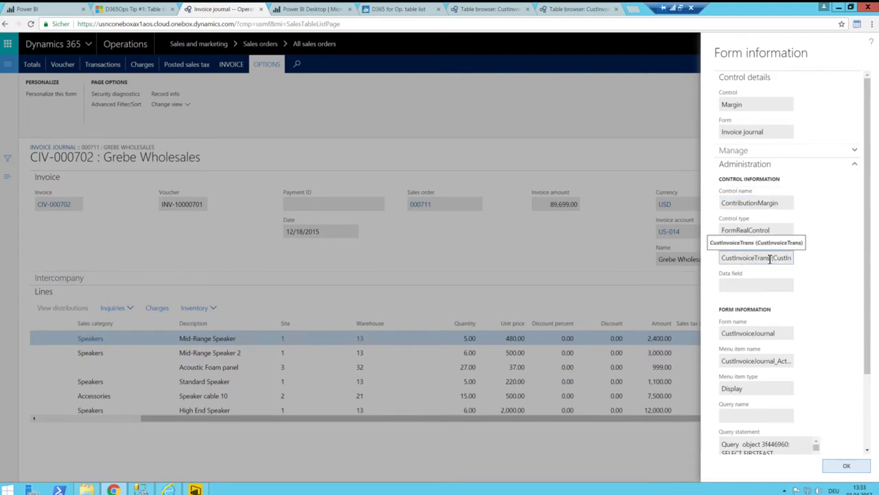
left_click(740, 284)
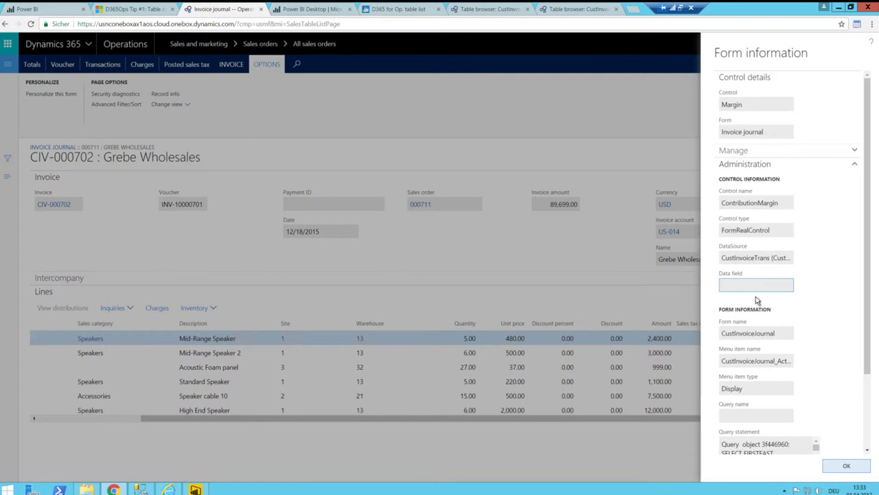
left_click(845, 467)
Inspect the form information of the invoice line's Quantity field, checking its data field under Administration.
right_click(471, 338)
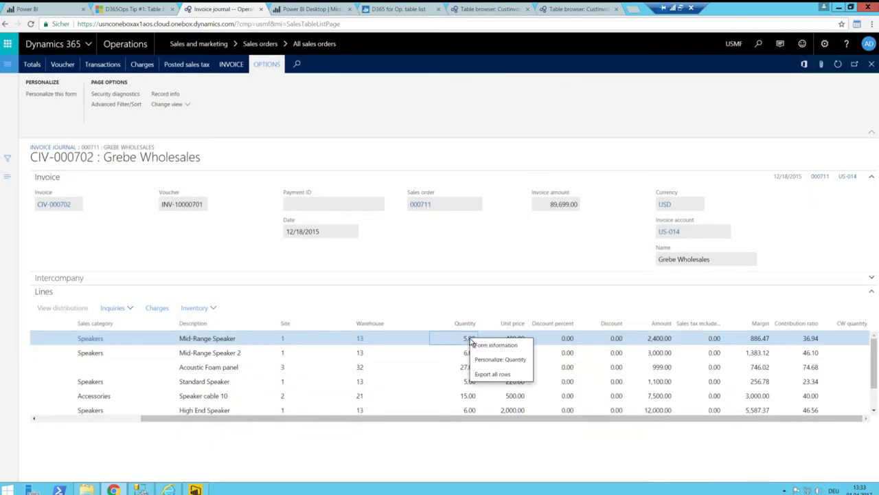
mouse_move(502, 349)
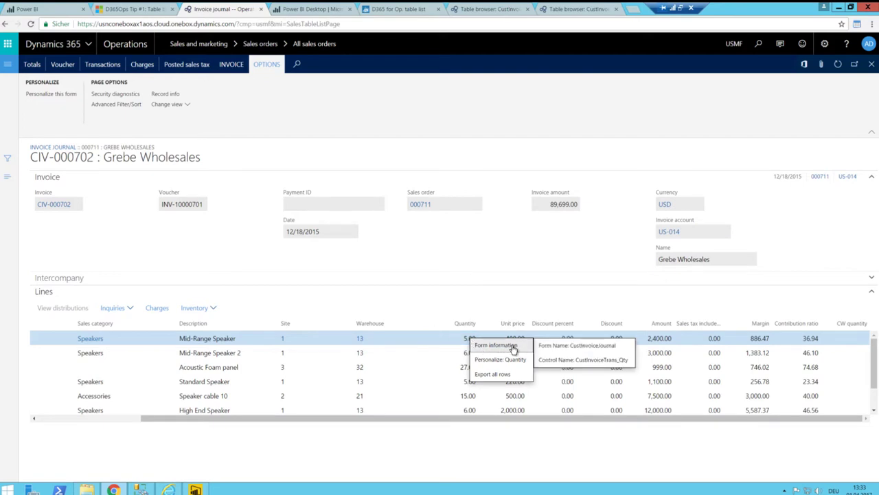
left_click(555, 347)
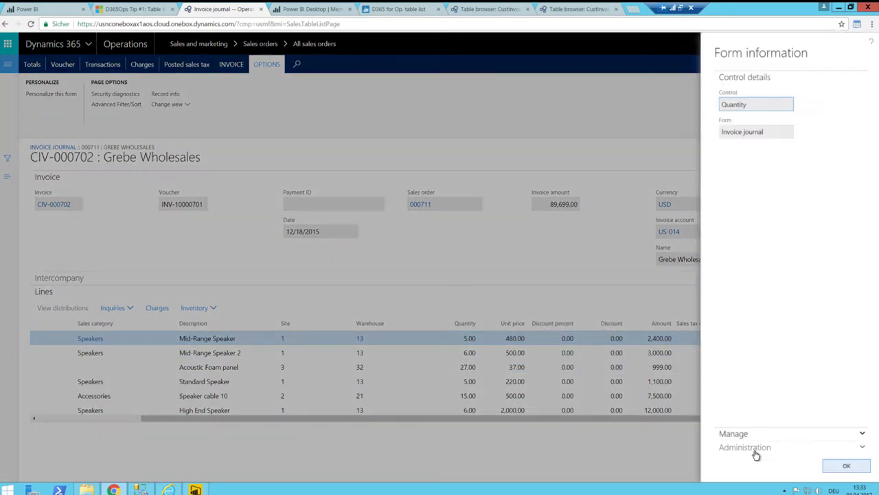
left_click(756, 448)
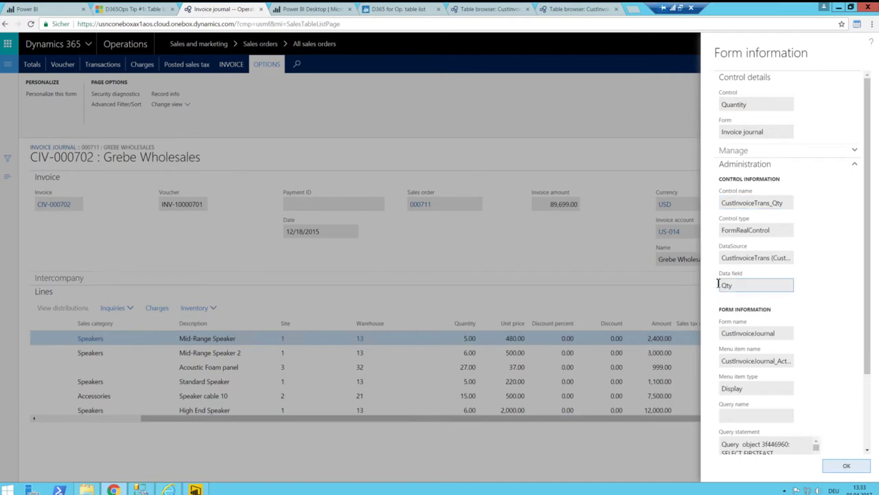
double_click(742, 284)
left_click(657, 277)
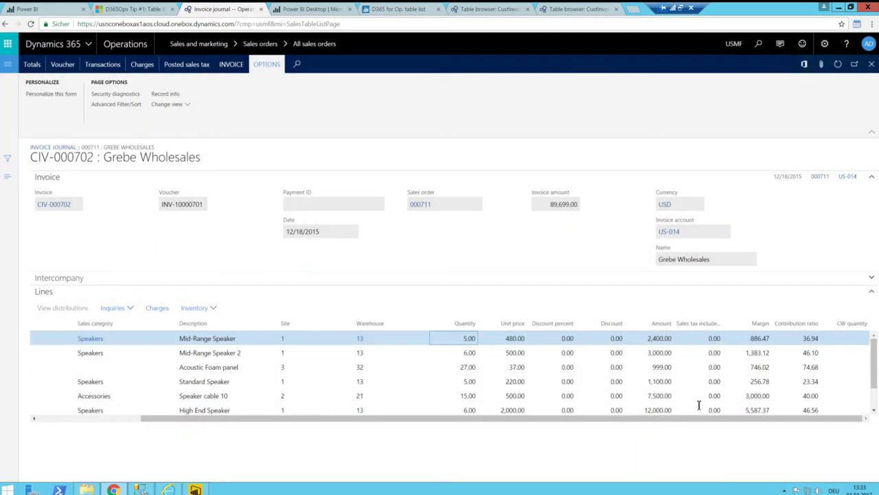
Display the lot transactions of the Mid-Range Speaker invoice line and examine the columns, including the cost amount.
left_click(755, 342)
left_click(213, 311)
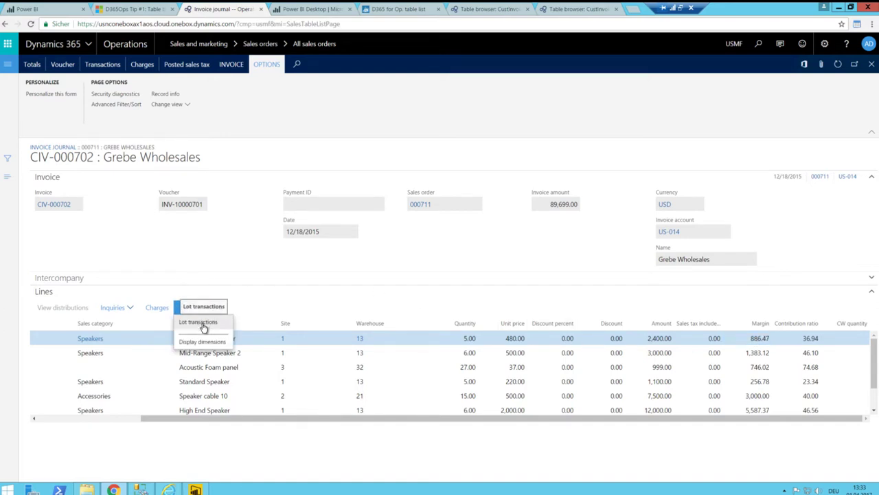
left_click(201, 323)
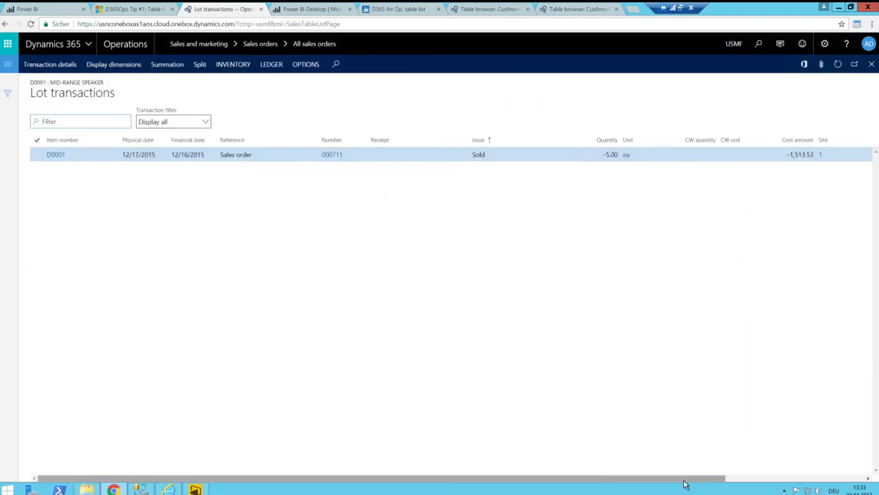
left_click_drag(684, 481, 787, 481)
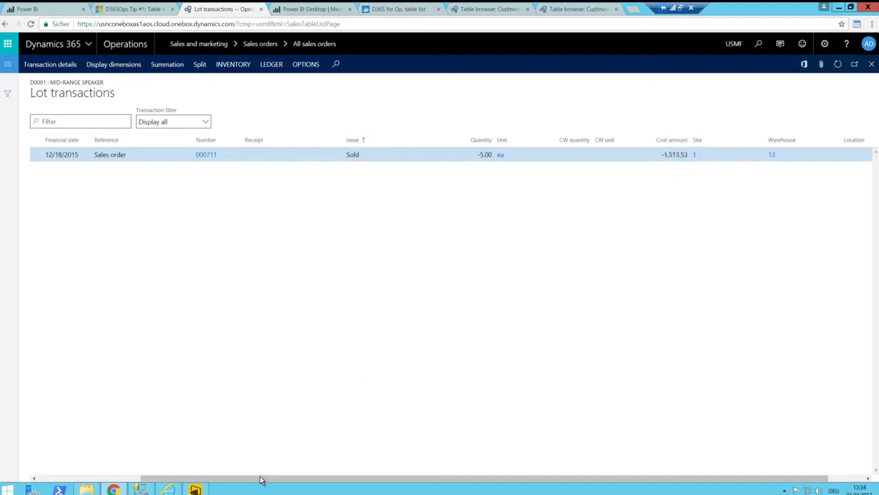
left_click_drag(263, 479, 138, 477)
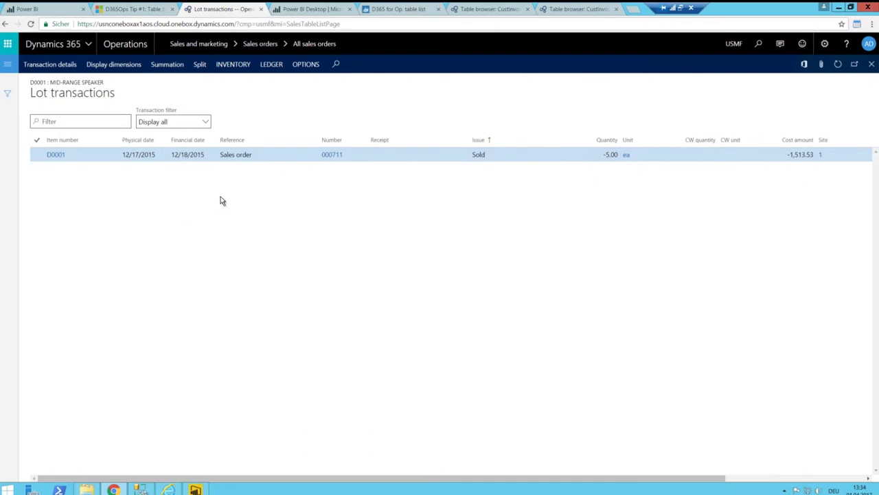
Check the data source of the lot transaction's Financial date field in its form information and return to the invoice journal.
left_click(145, 160)
right_click(190, 158)
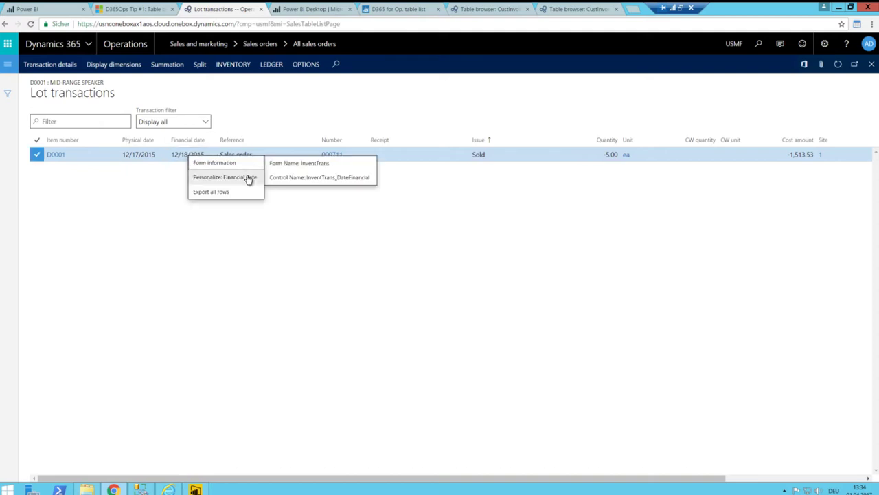
left_click(302, 164)
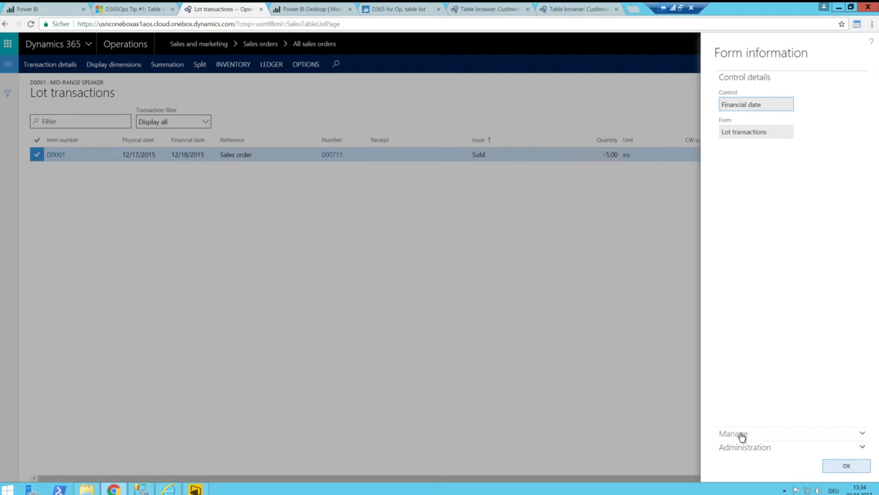
left_click(749, 447)
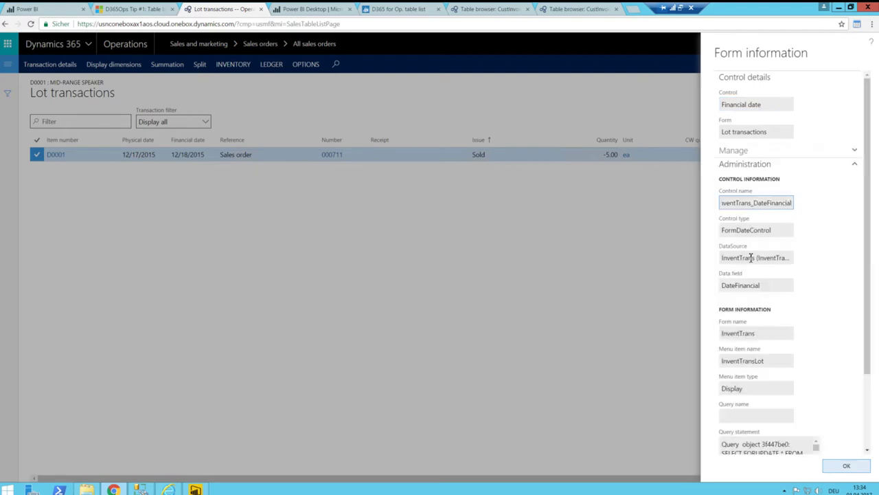
left_click(751, 258)
double_click(752, 257)
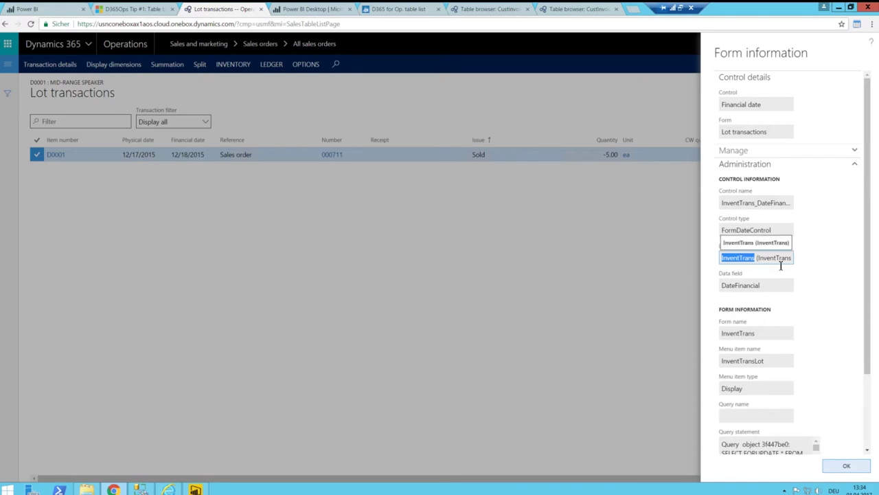
left_click(703, 263)
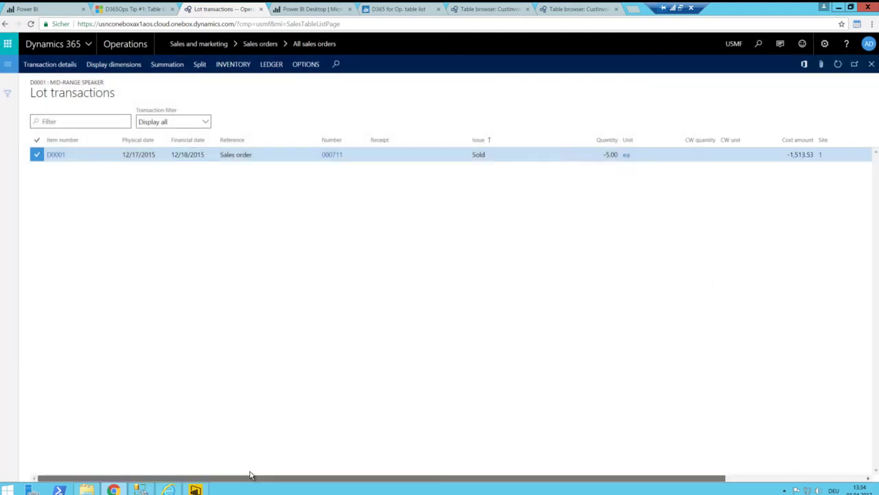
left_click(5, 24)
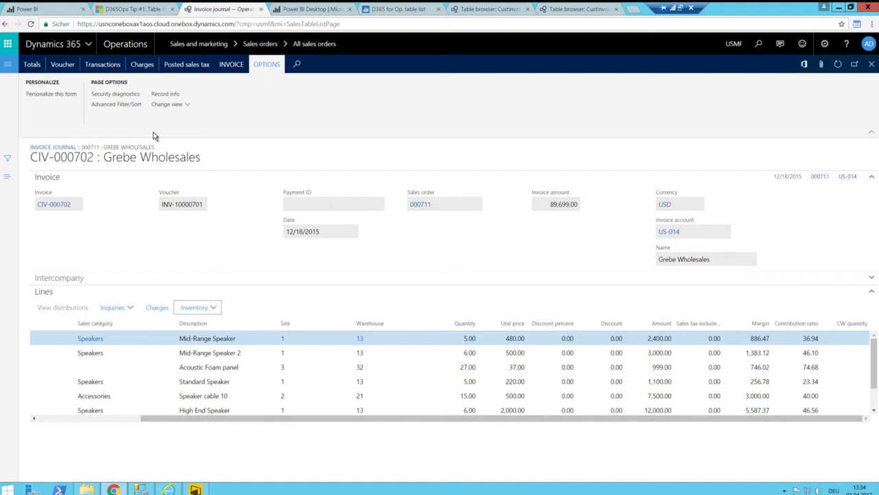
Open the CustInvoiceTrans table in the table browser and view it alongside the already open CustInvoiceTransExpanded table.
left_click(859, 25)
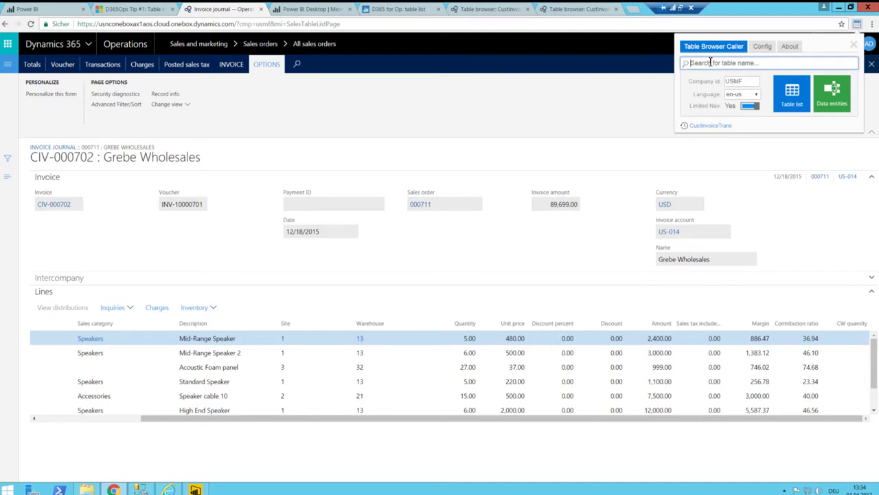
type("custinvoicetrans")
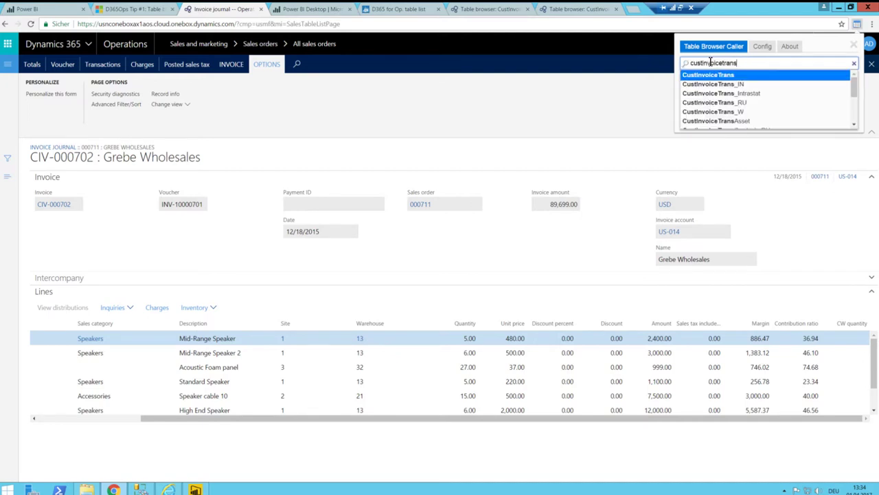
key("BackSpace")
key("Return")
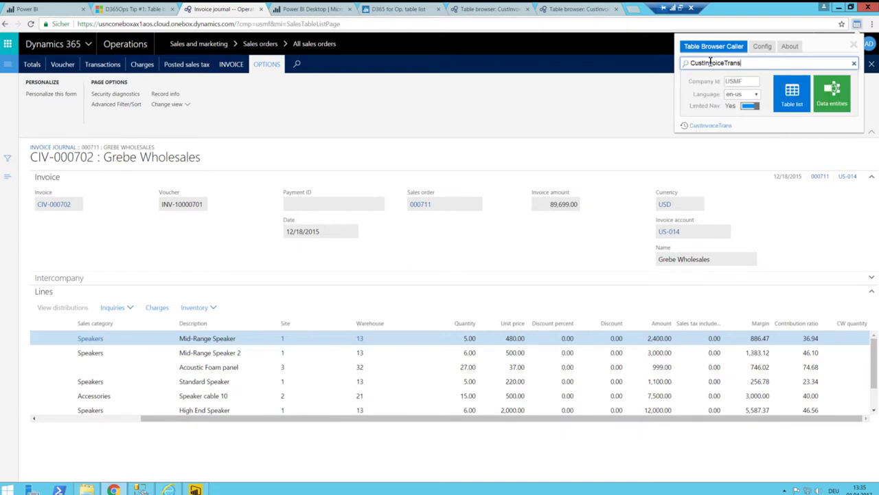
key("Return")
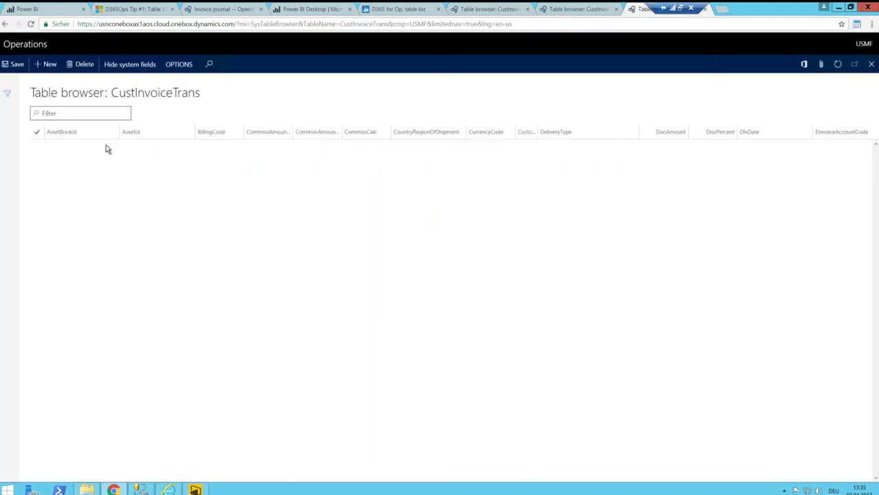
left_click(589, 10)
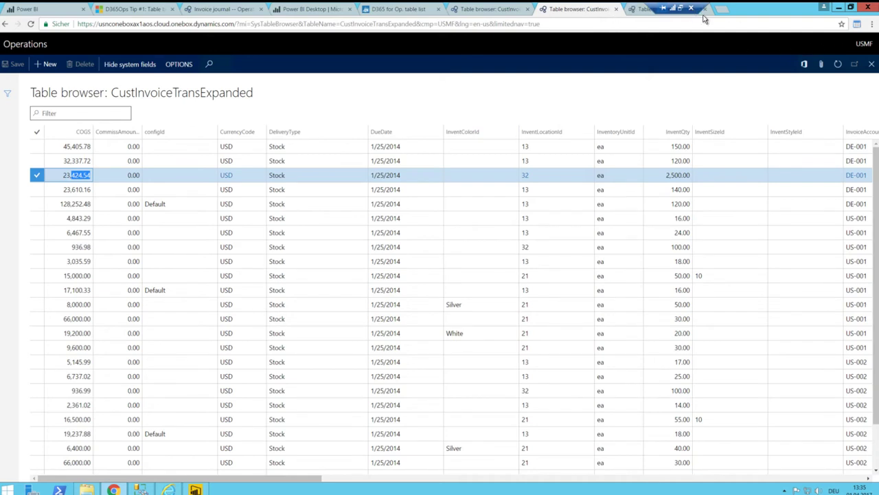
left_click(639, 9)
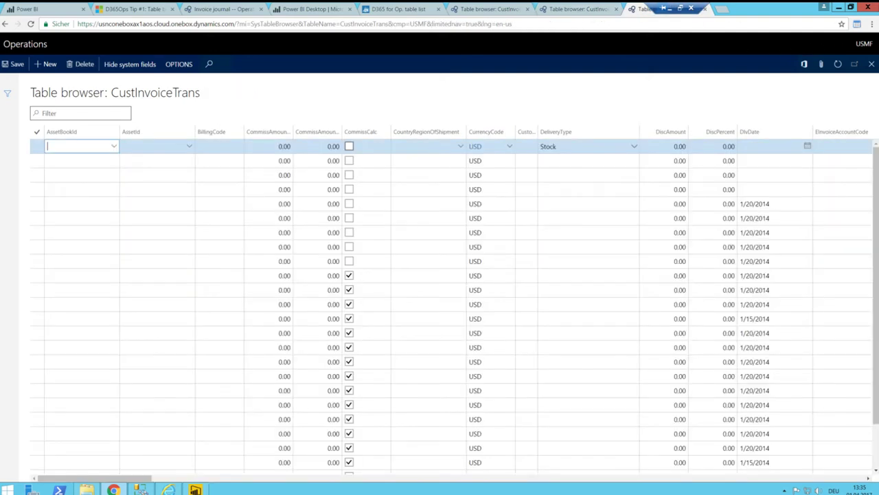
Open the CustInvoiceTrans table for company USMF in a further table browser and return to the one already open.
left_click(856, 24)
left_click(715, 63)
type("c")
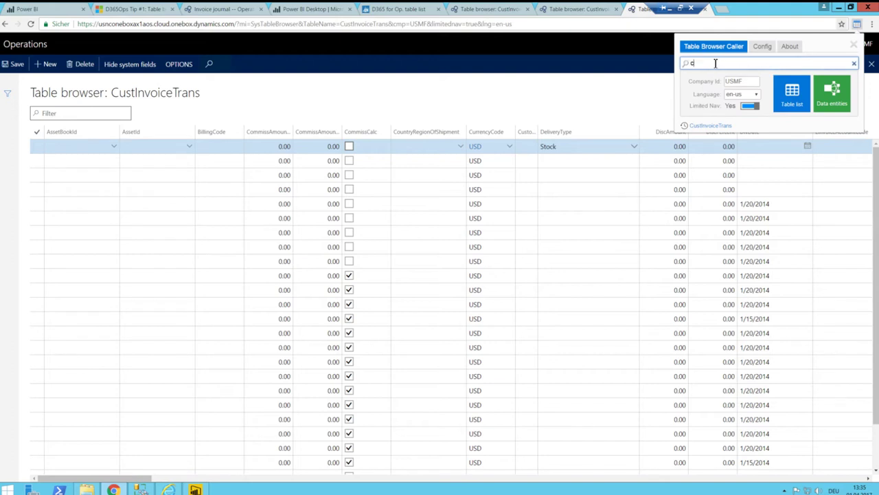
type("ustinvoicetraN")
key("BackSpace")
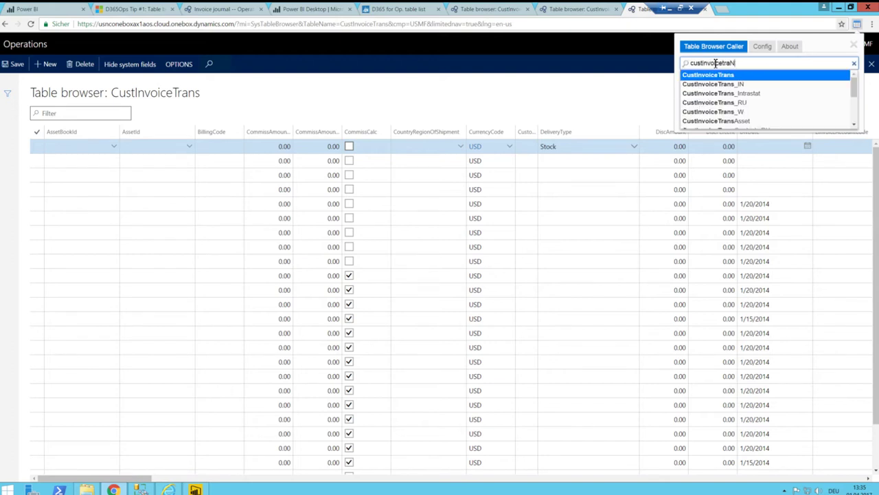
key("BackSpace")
type("ns")
key("Return")
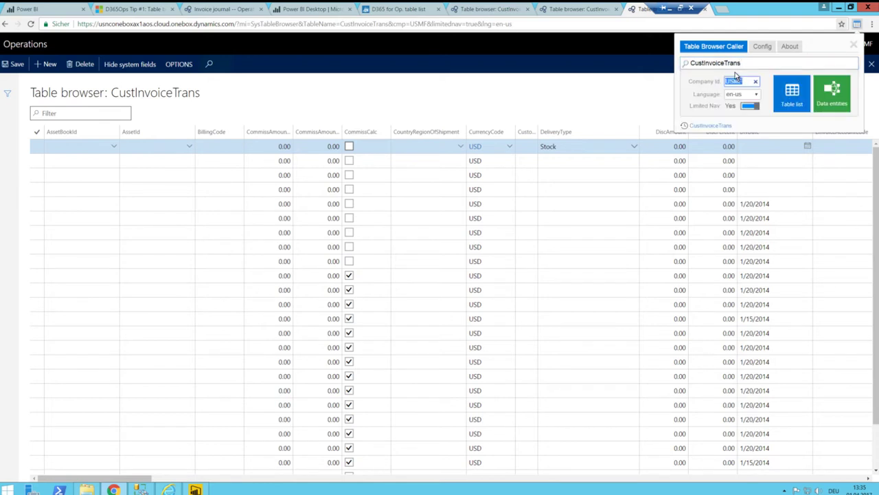
key("Return")
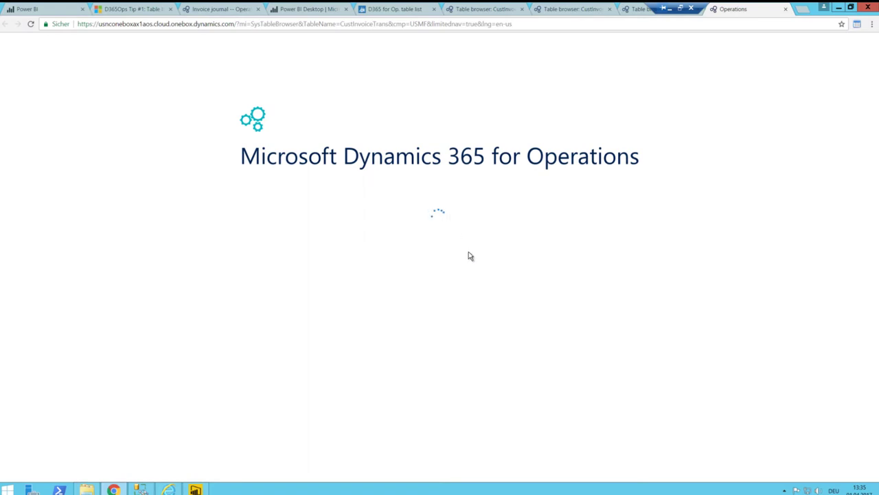
left_click(582, 9)
left_click(636, 10)
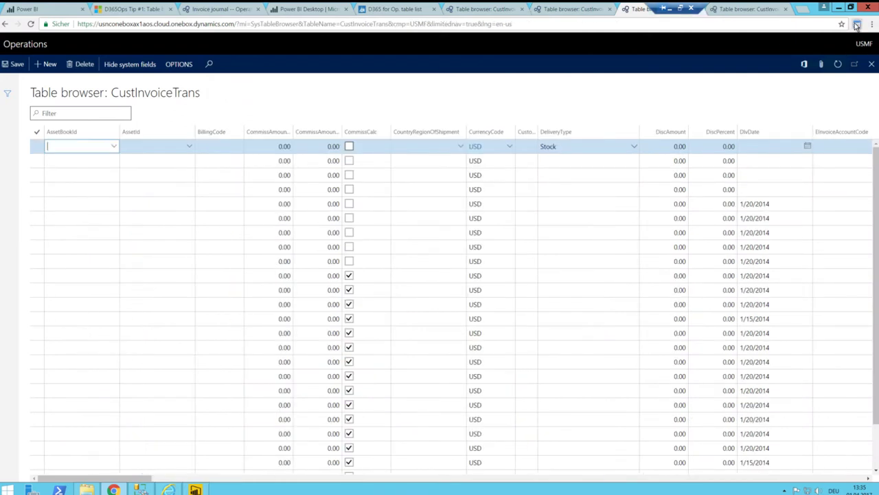
Filter the Dynamics 365 table list for custinvoicetrans and examine the matching tables and views.
left_click(858, 25)
left_click(790, 93)
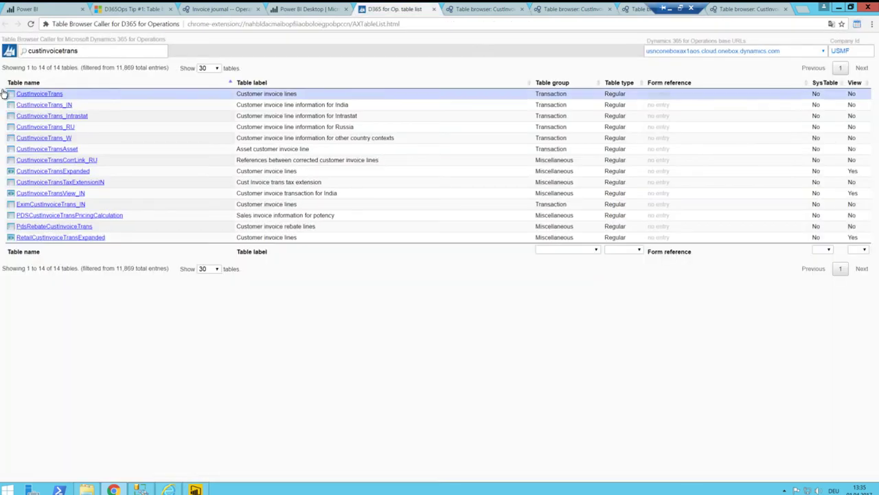
left_click(89, 52)
double_click(78, 51)
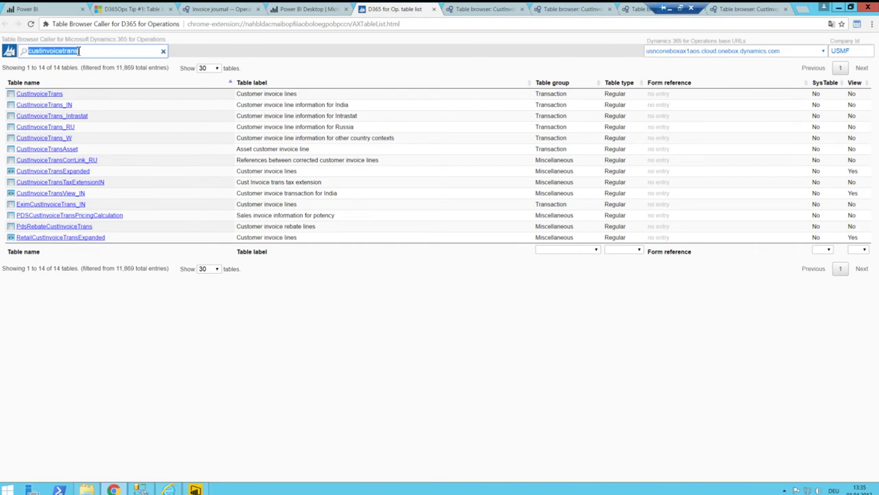
left_click(79, 51)
key("ctrl+a")
type("custinvoicetra")
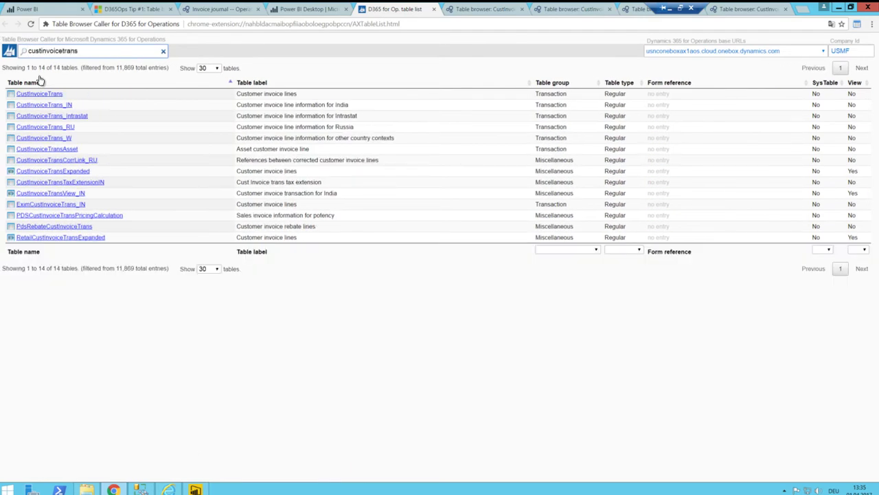
left_click(63, 94)
left_click(61, 95)
left_click(59, 94)
left_click(42, 117)
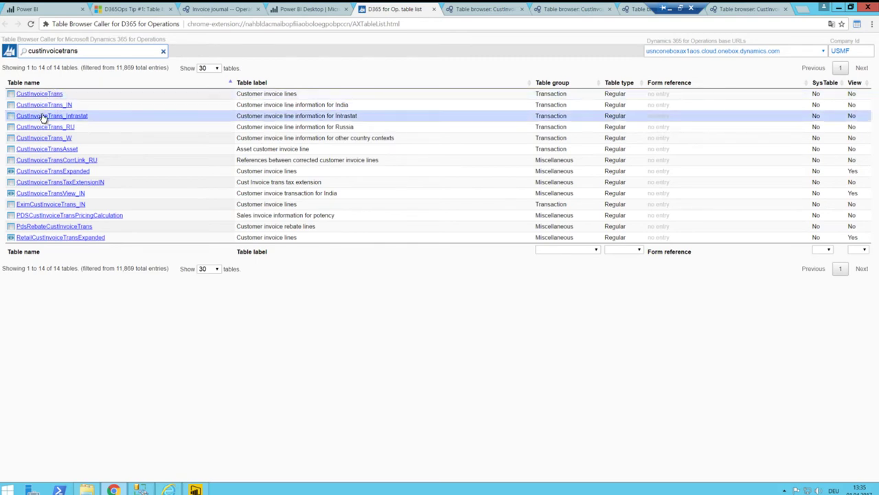
left_click(59, 96)
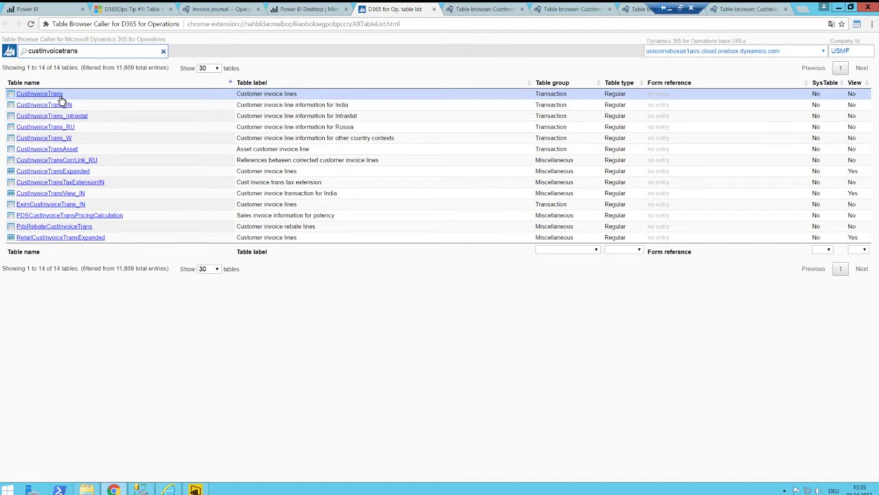
left_click(65, 93)
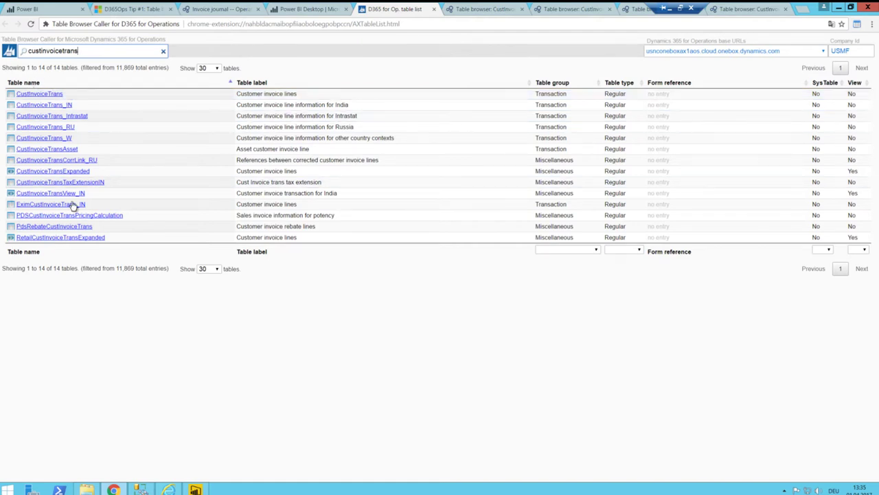
double_click(50, 50)
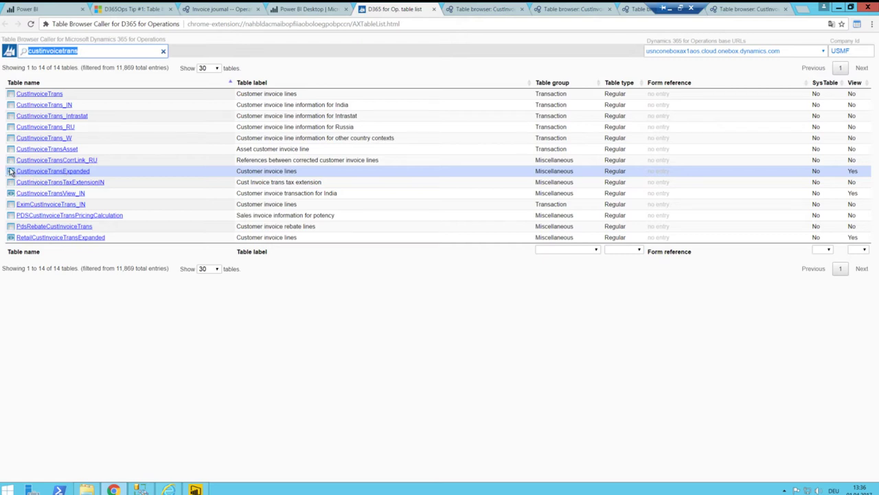
Open CustInvoiceTransExpanded from the table list and examine all its columns, from COGS through RecId.
left_click(56, 175)
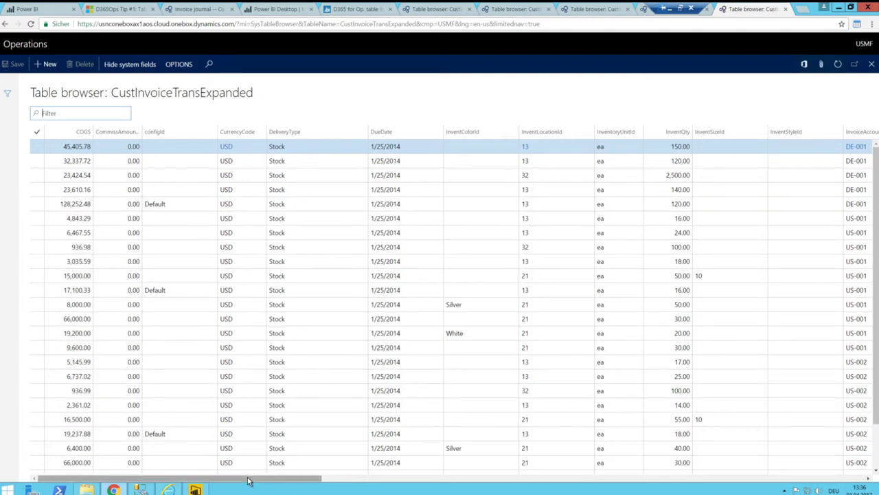
left_click_drag(268, 482, 603, 492)
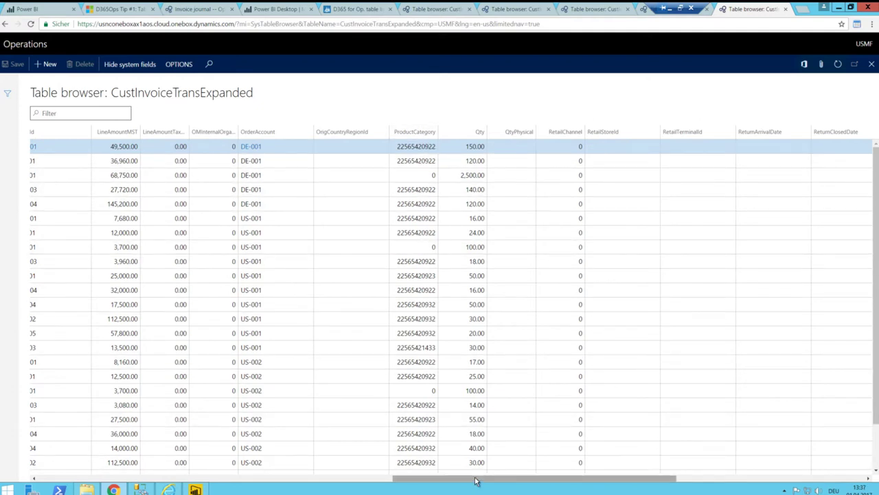
left_click_drag(477, 479, 676, 470)
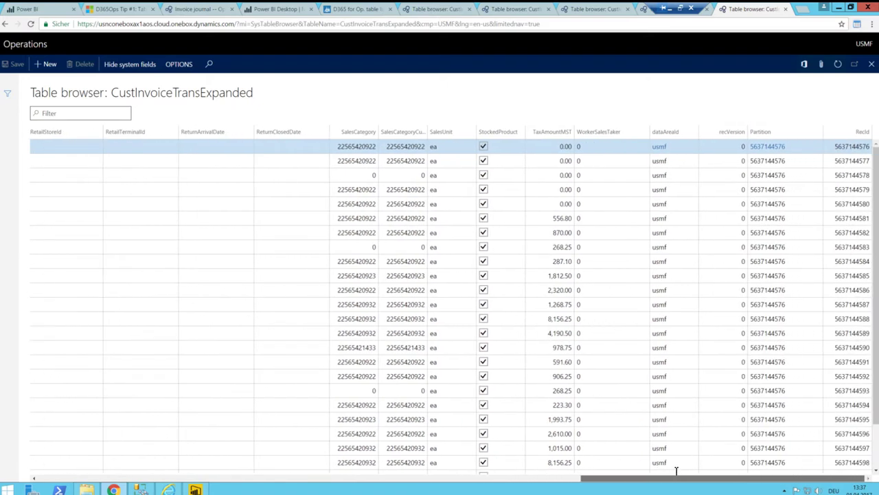
left_click_drag(611, 471, 30, 483)
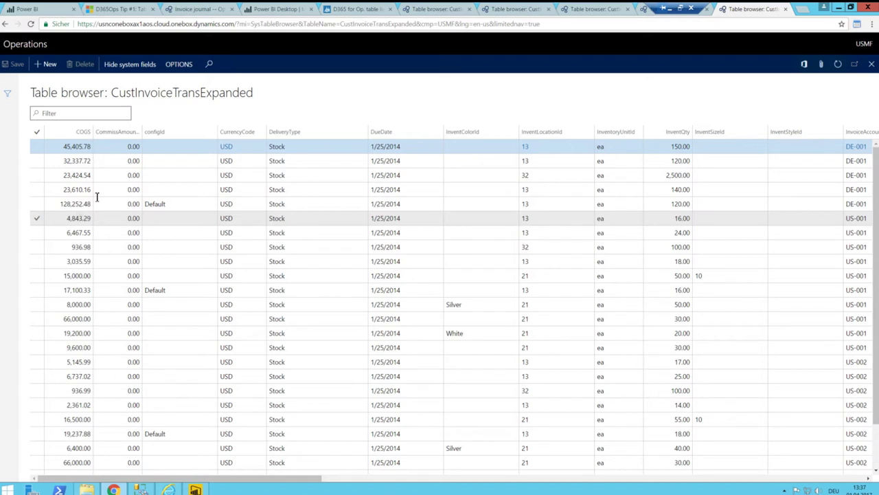
left_click_drag(255, 94, 111, 94)
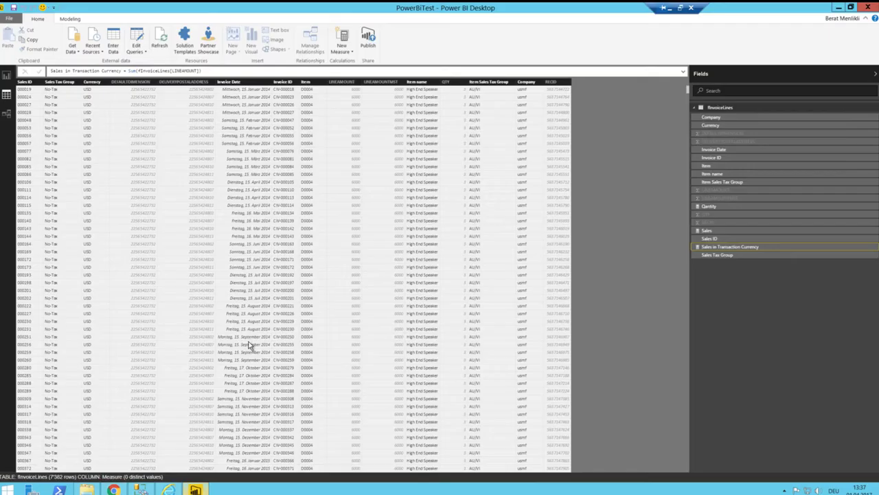
Switch to Power BI Desktop's relationships view and move and enlarge the fInvoiceLines table so all its fields fit.
left_click(195, 489)
left_click(6, 113)
left_click_drag(445, 92, 157, 91)
left_click_drag(259, 289, 307, 320)
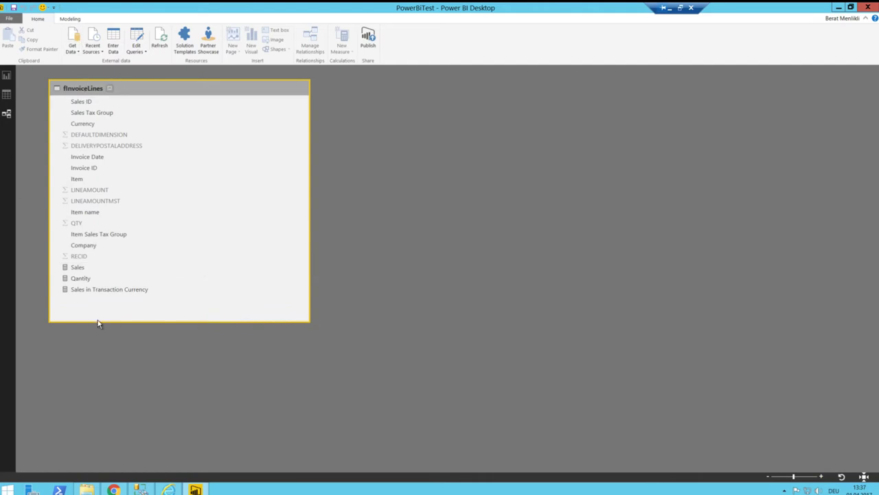
Browse the available data sources and start a new SQL Server database connection.
left_click(76, 52)
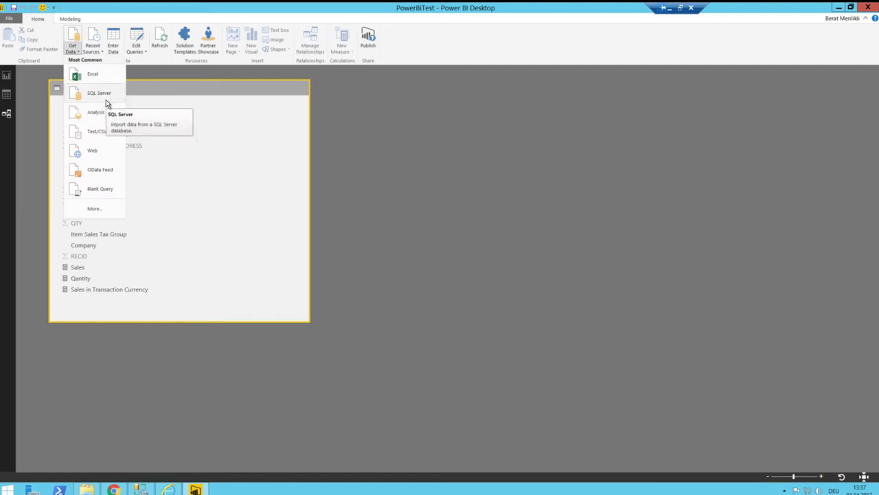
left_click(94, 208)
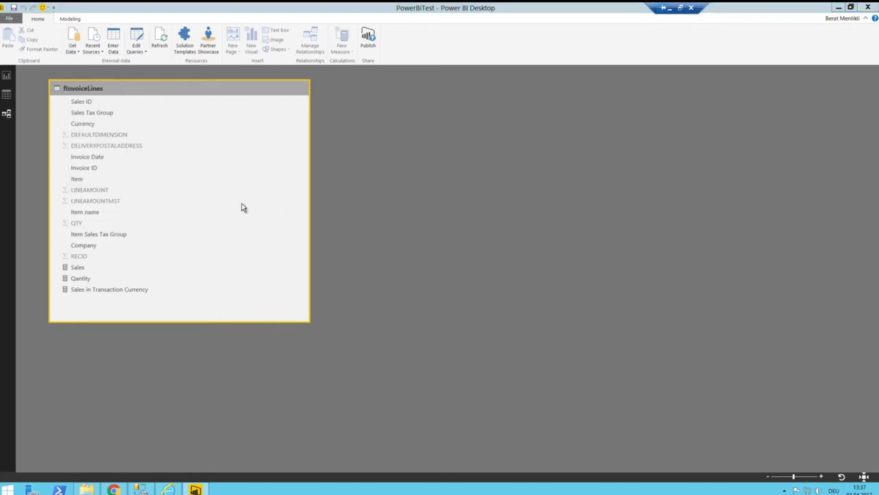
scroll(460, 206, "down", 5)
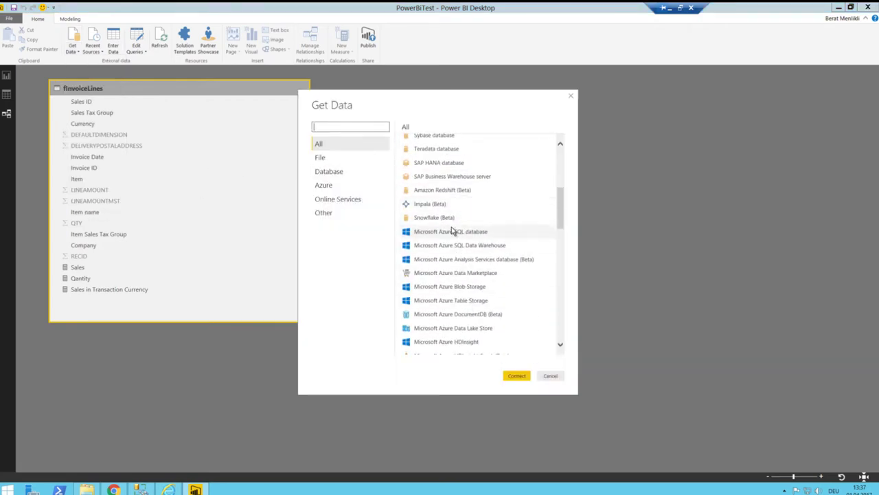
scroll(451, 254, "down", 5)
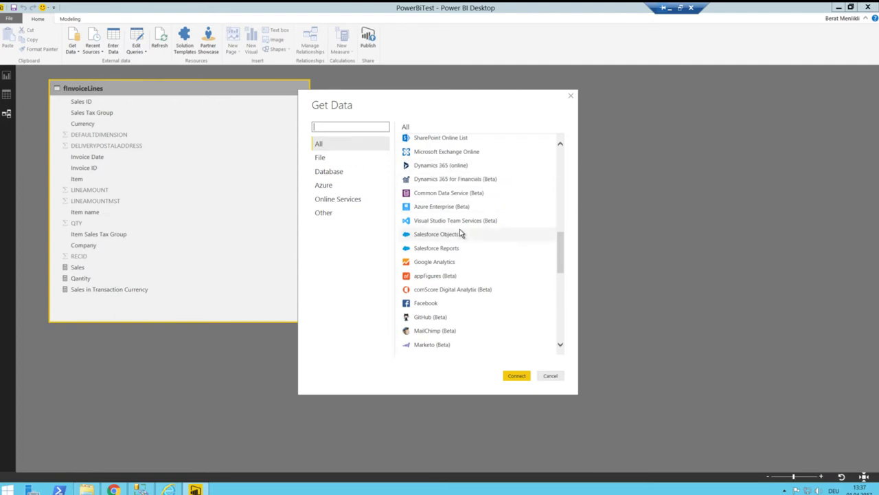
scroll(460, 234, "down", 4)
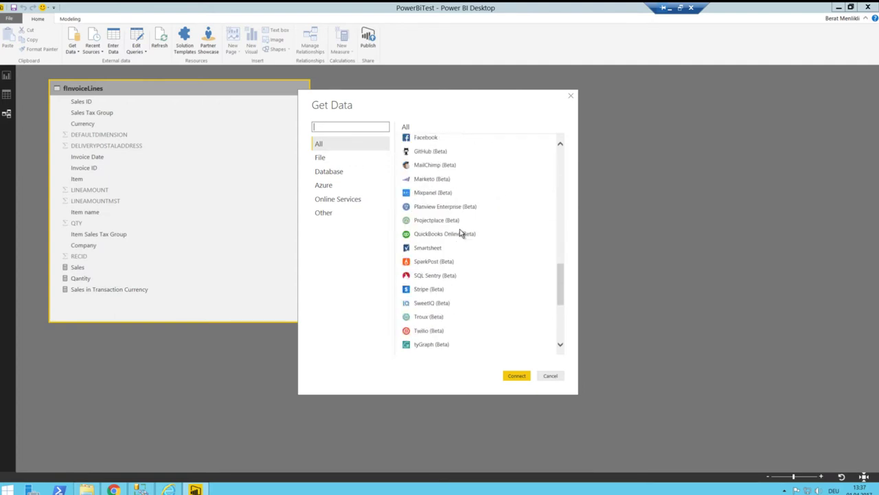
scroll(460, 230, "down", 4)
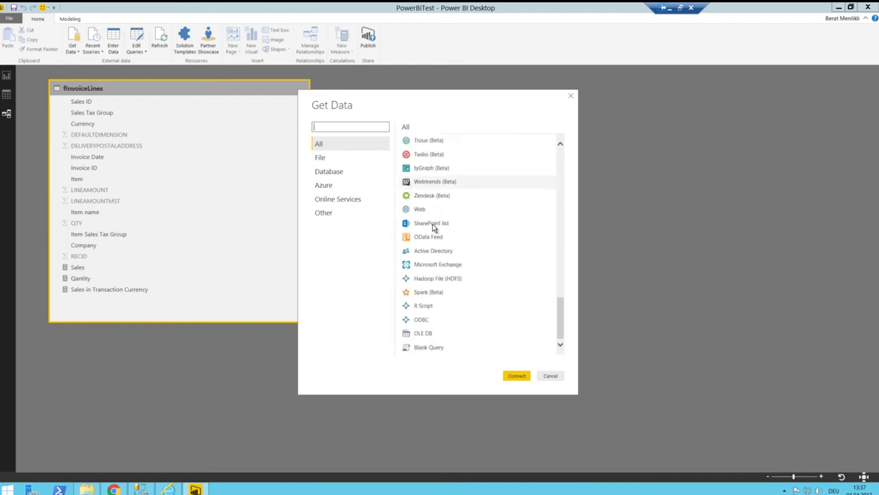
scroll(434, 234, "up", 12)
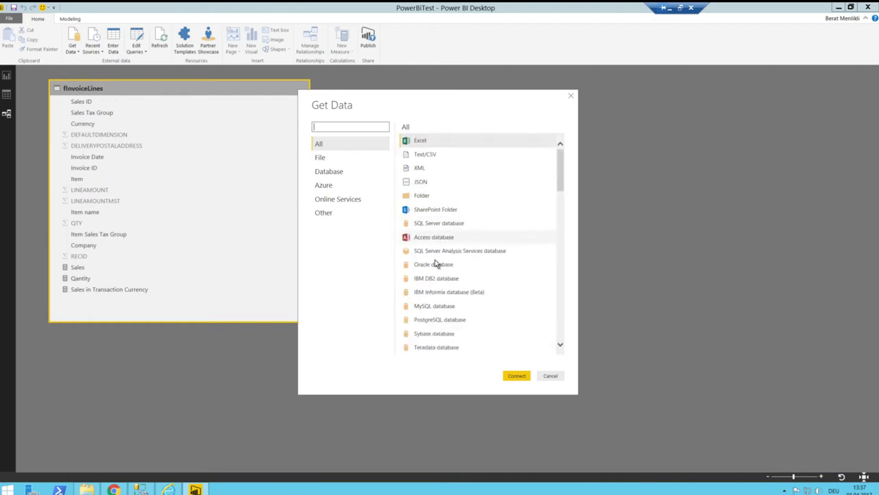
left_click(432, 224)
left_click(516, 376)
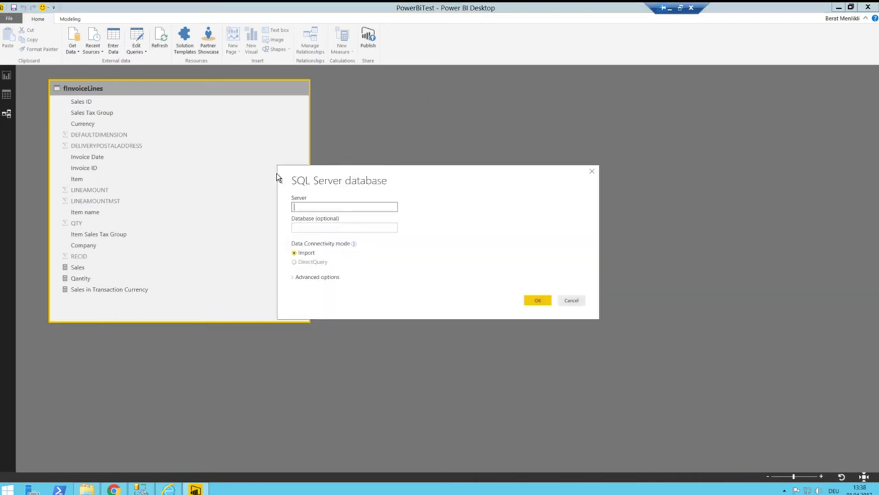
Look up the server name in SQL Server Management Studio and connect Power BI to server MININT-TE88M28, database AxDB, in Import mode.
left_click(141, 489)
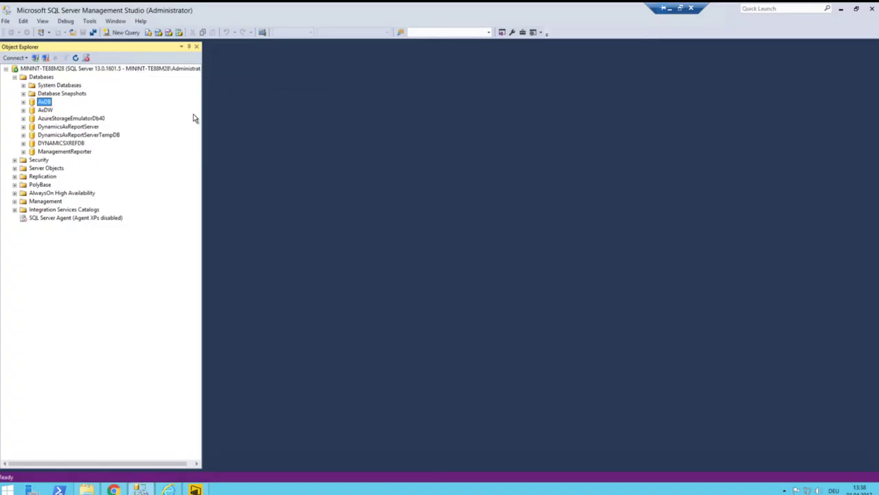
key("alt+Tab")
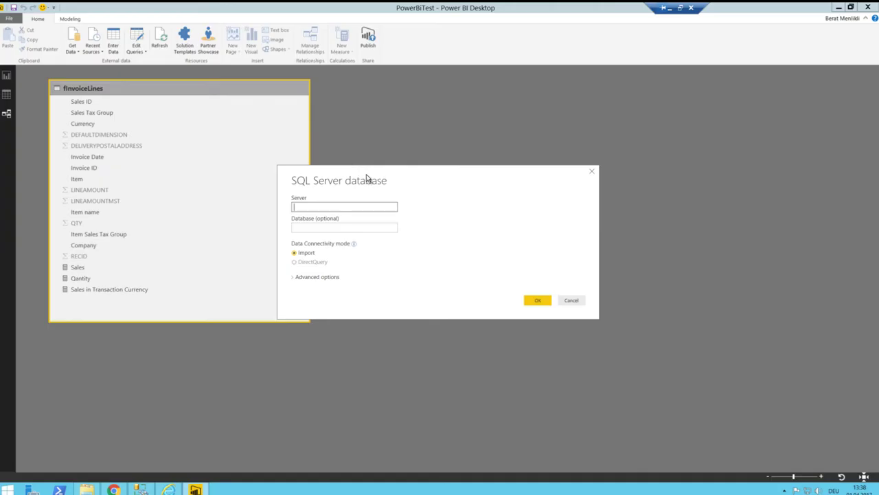
type("MININT")
key("alt+Tab")
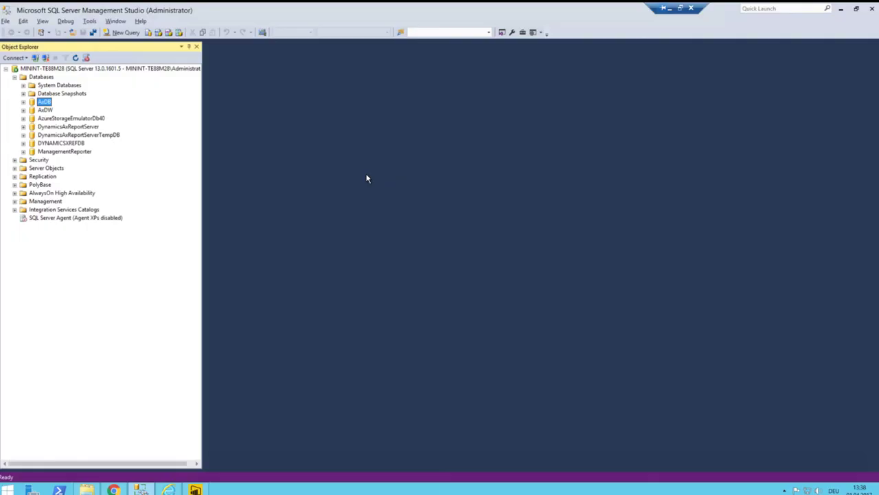
key("alt+Tab")
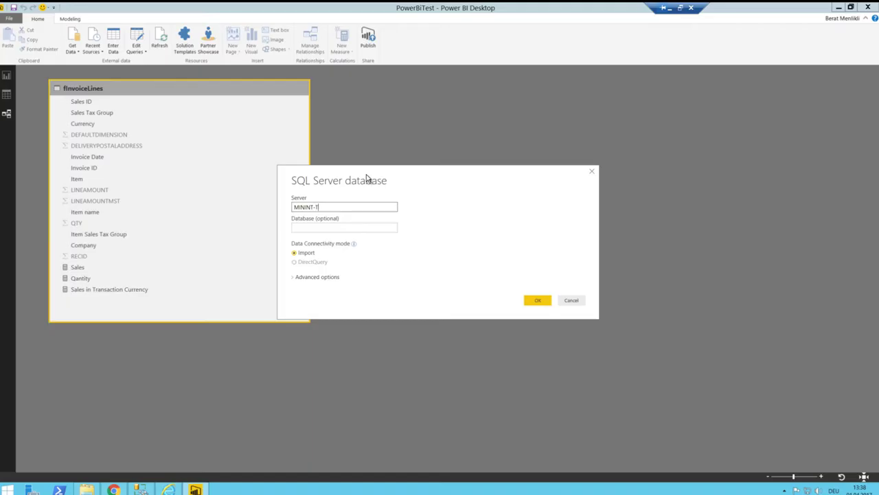
key("alt+Tab")
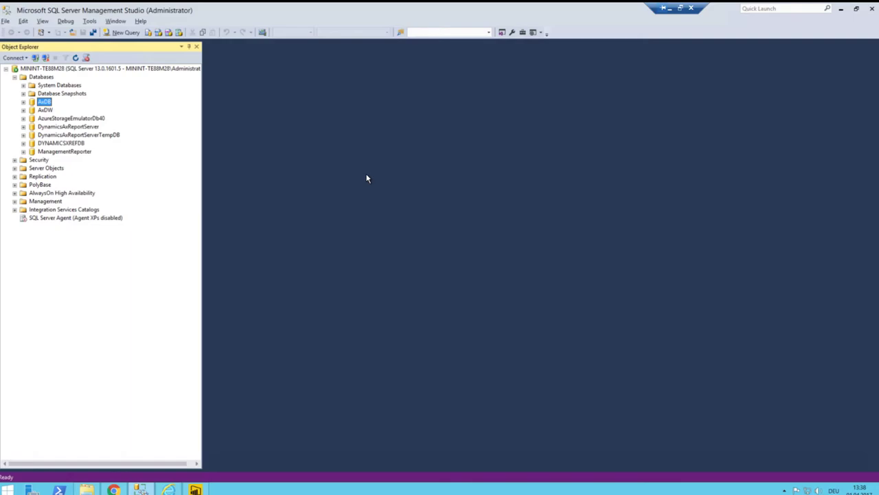
key("alt+Tab")
key("Tab")
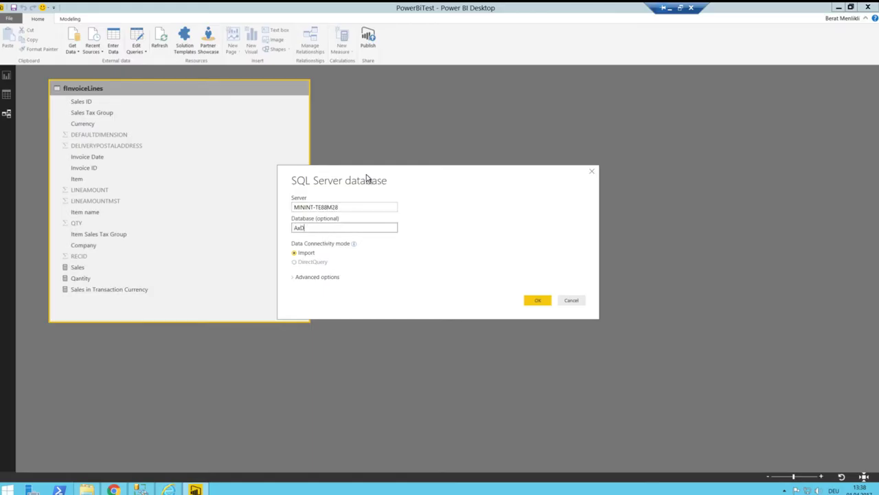
left_click(541, 302)
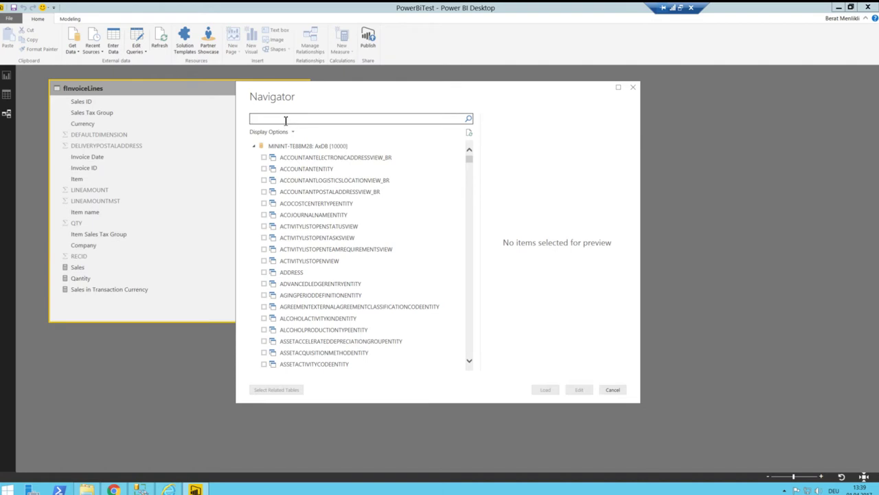
Search the Navigator for custinvoicetr and select the CUSTINVOICETRANSEXPANDED view for import.
left_click(285, 120)
type("custinvoicetr")
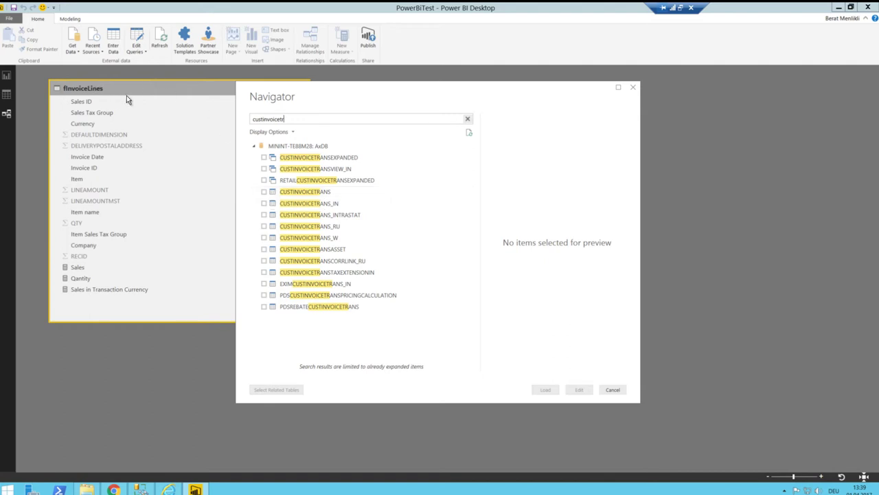
left_click(265, 158)
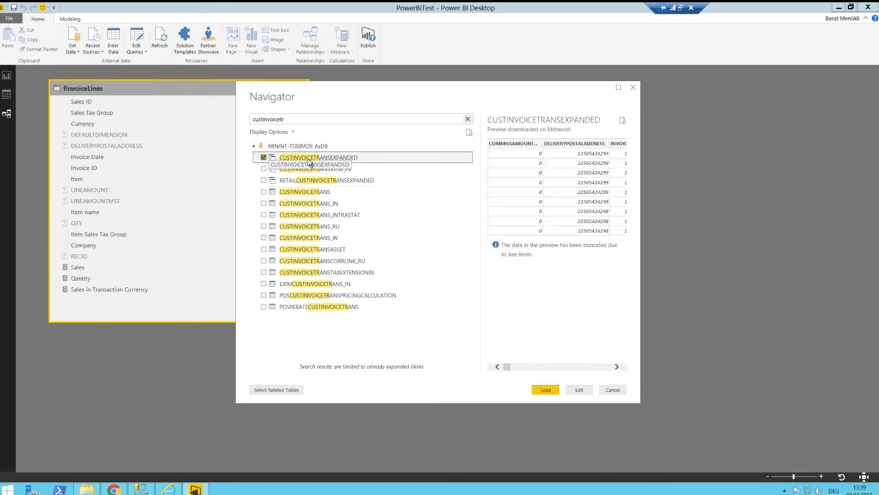
Load the CUSTINVOICETRANSEXPANDED view into the model, then place its table beside fInvoiceLines and enlarge it to show more fields.
left_click(545, 389)
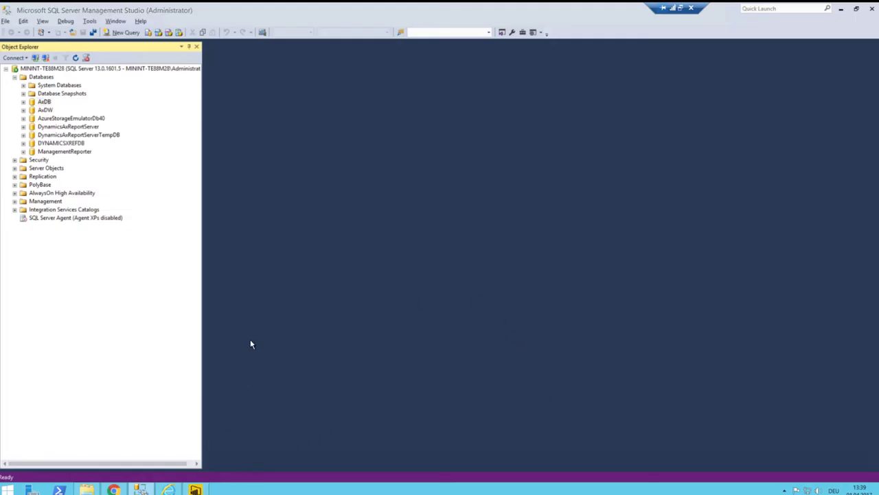
key("alt+Tab")
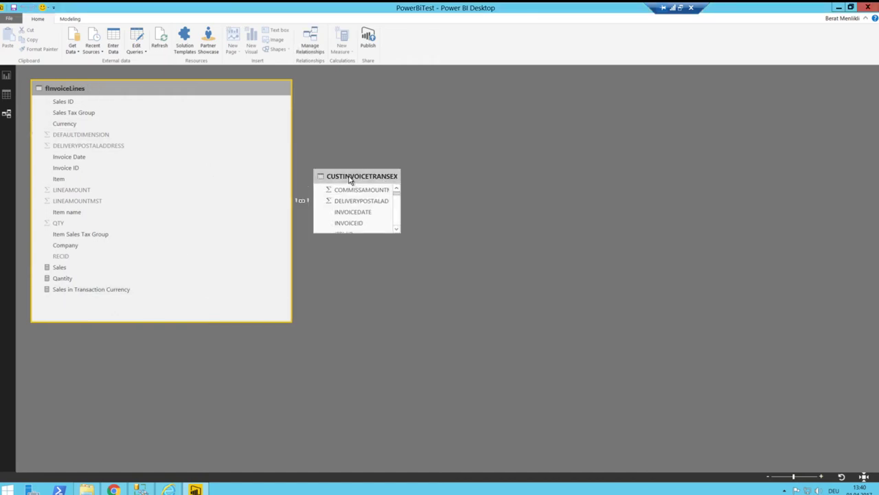
left_click_drag(363, 170, 403, 85)
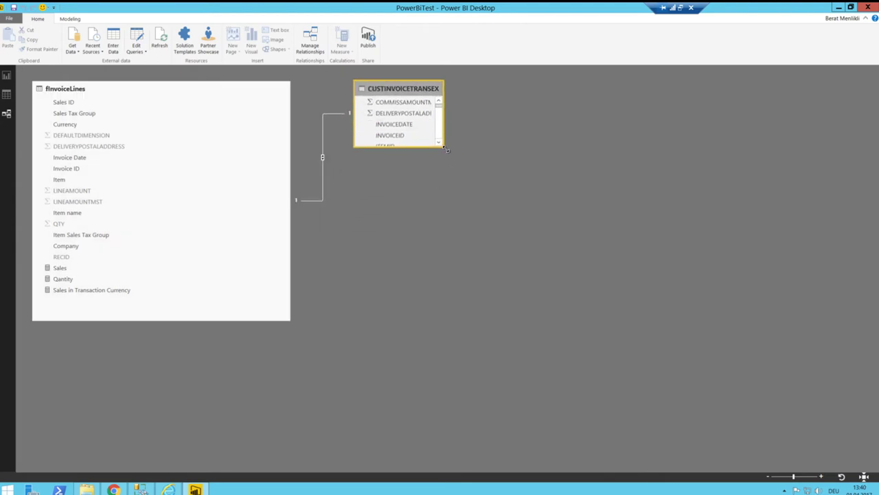
left_click_drag(447, 150, 575, 395)
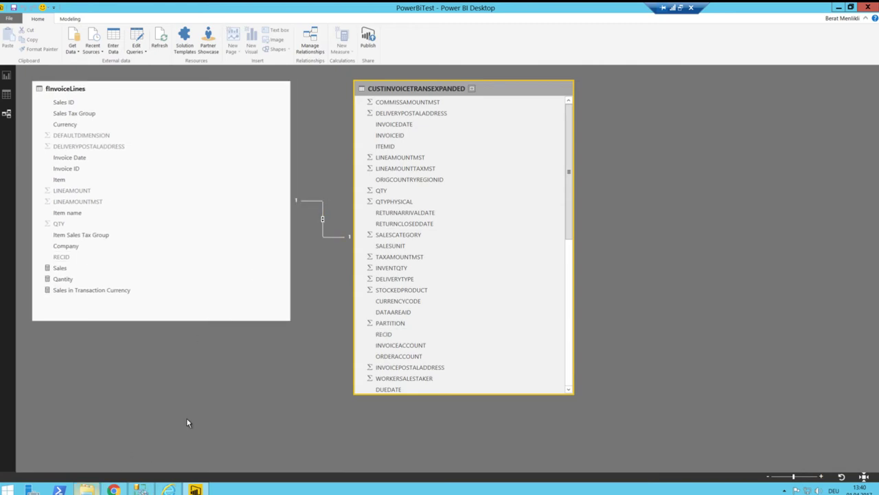
Check which columns link fInvoiceLines and CUSTINVOICETRANSEXPANDED in their relationship, and move the fInvoiceLines table slightly lower.
double_click(327, 192)
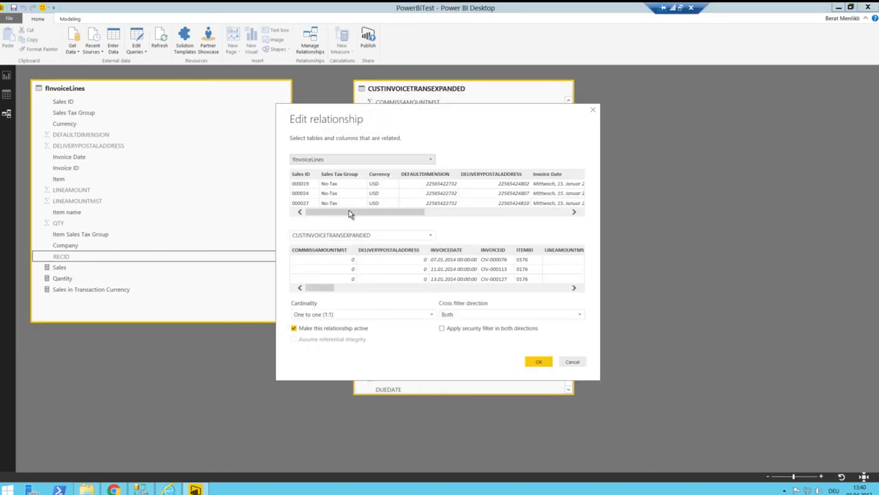
left_click_drag(348, 213, 496, 213)
left_click(560, 184)
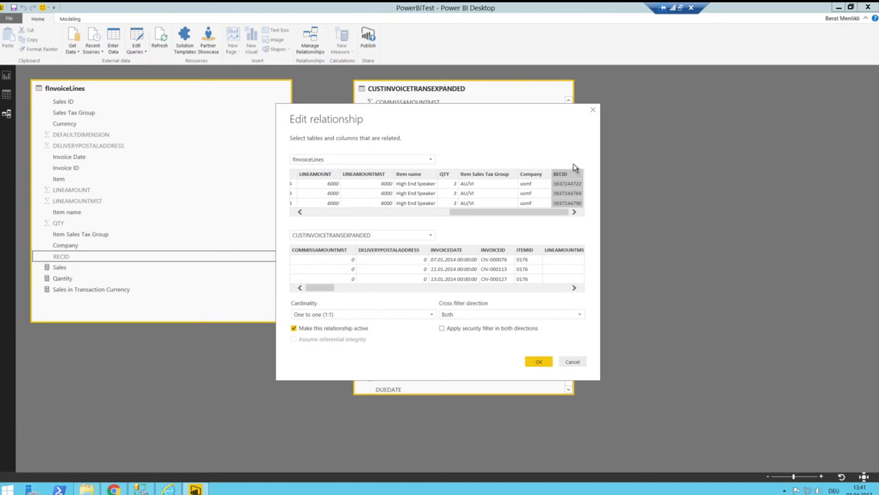
left_click_drag(323, 289, 412, 293)
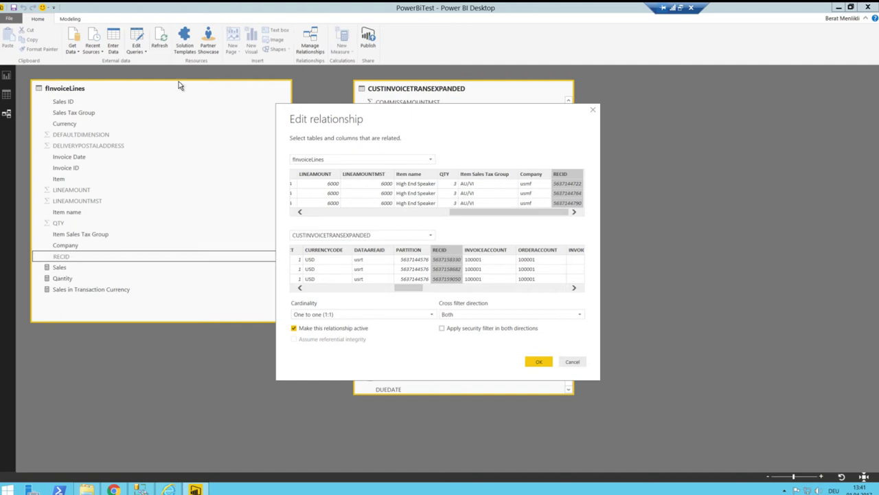
left_click(544, 363)
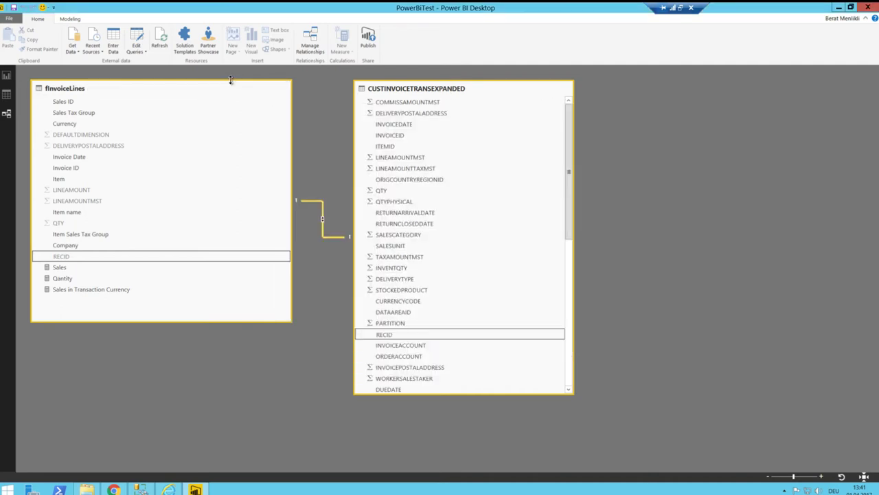
left_click_drag(250, 79, 257, 104)
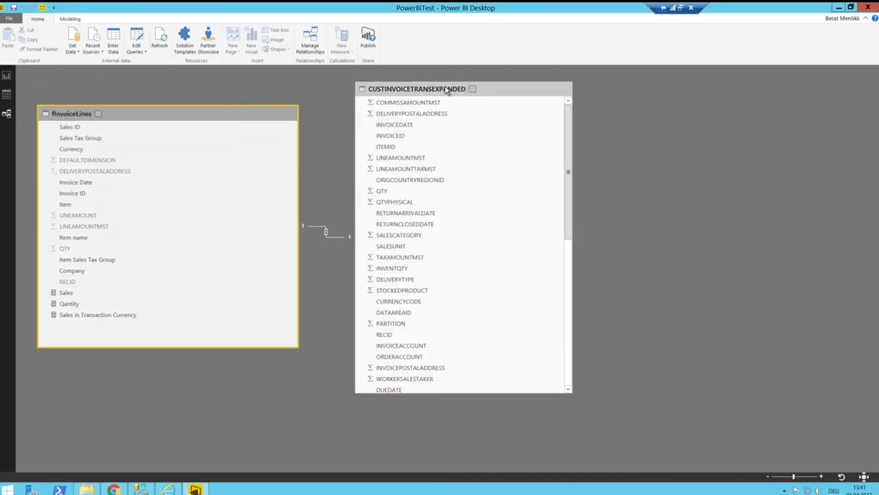
Test the relationship on the report page with a column chart of Sales by DUEDATE, and delete the chart.
left_click(8, 81)
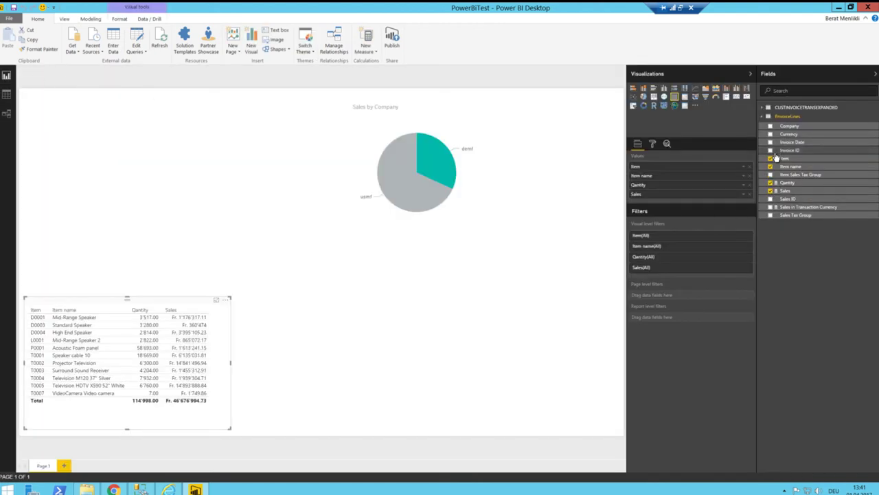
left_click(764, 109)
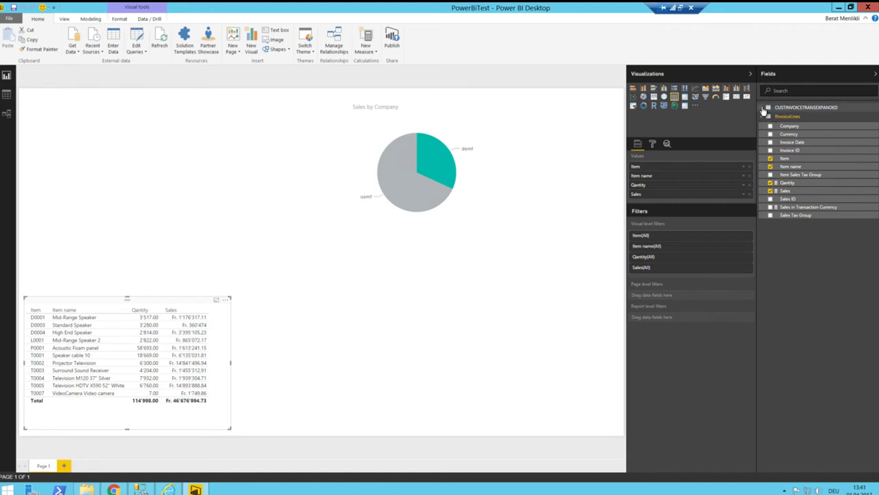
left_click(327, 187)
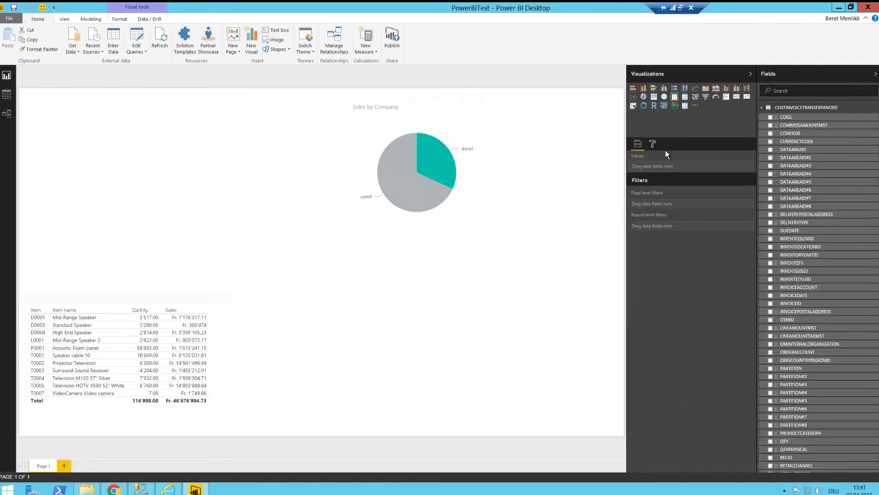
left_click(771, 231)
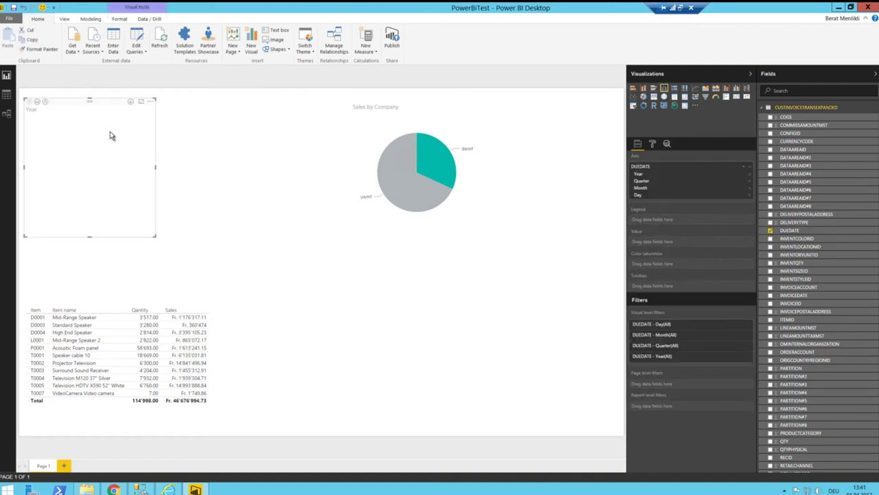
left_click(763, 107)
left_click(763, 116)
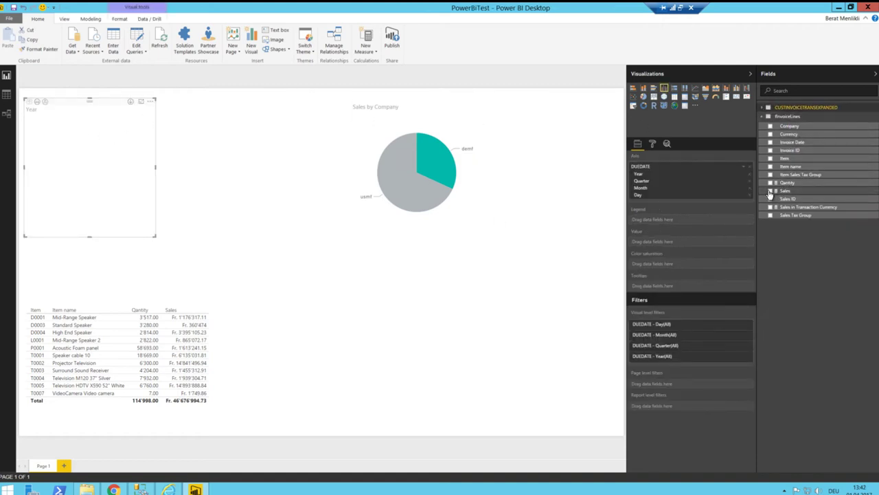
left_click(770, 191)
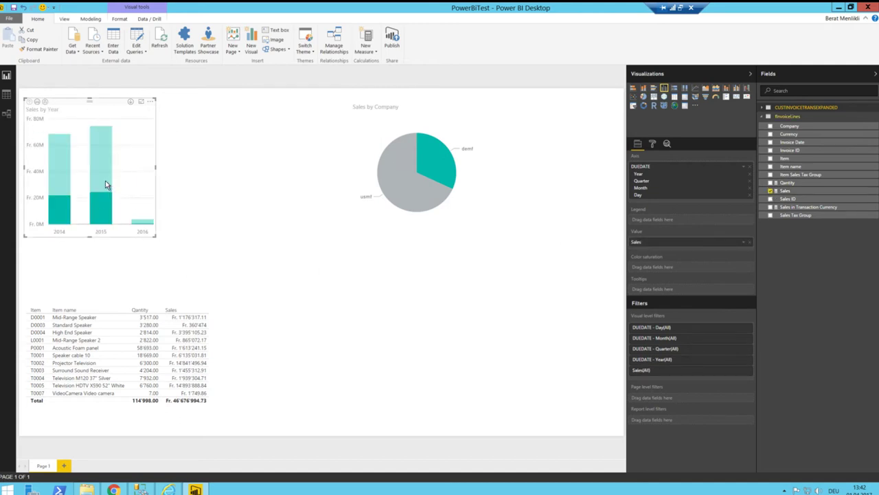
mouse_move(108, 185)
key("Delete")
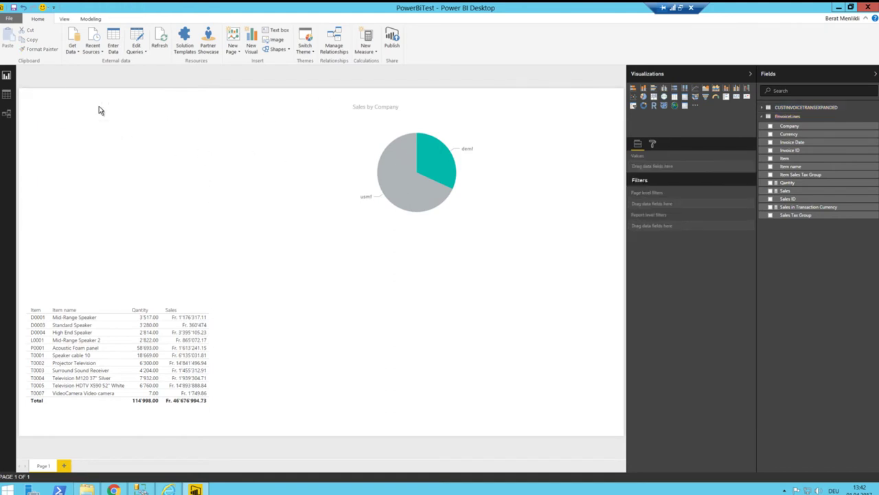
View the CUSTINVOICETRANSEXPANDED table's fields and data, and open its query in the Query Editor.
left_click(6, 113)
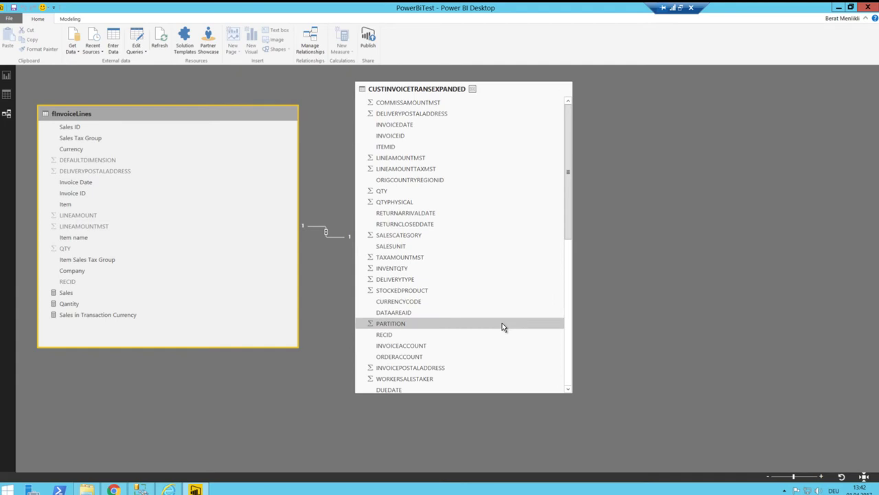
left_click(6, 95)
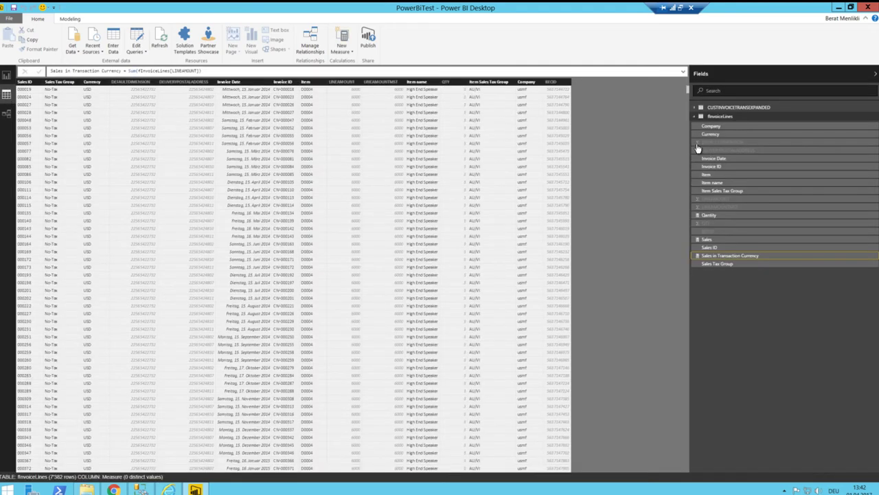
left_click(746, 109)
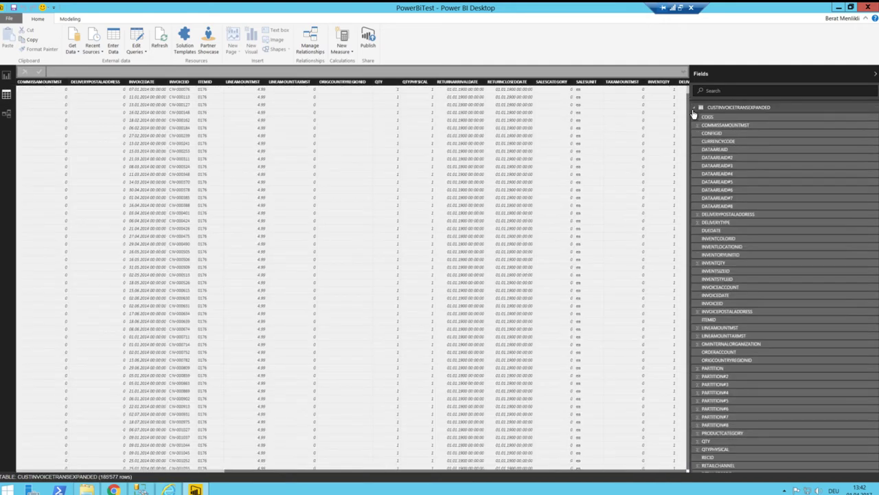
left_click(138, 37)
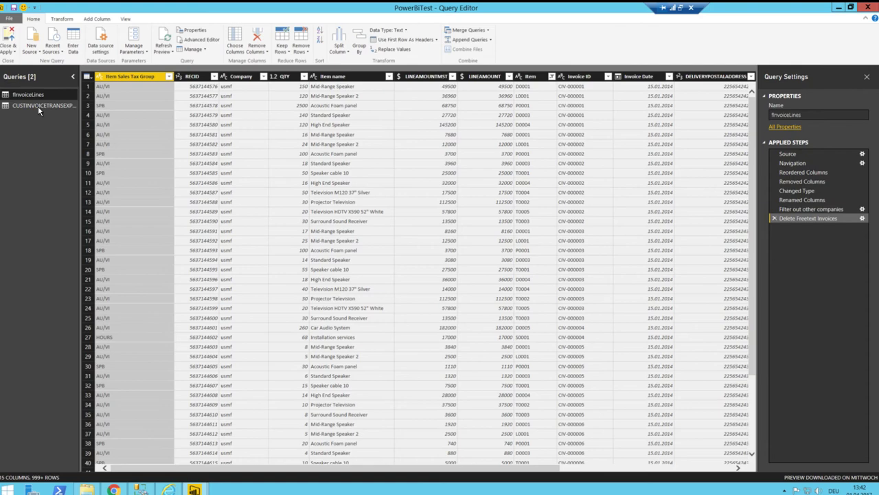
left_click(38, 105)
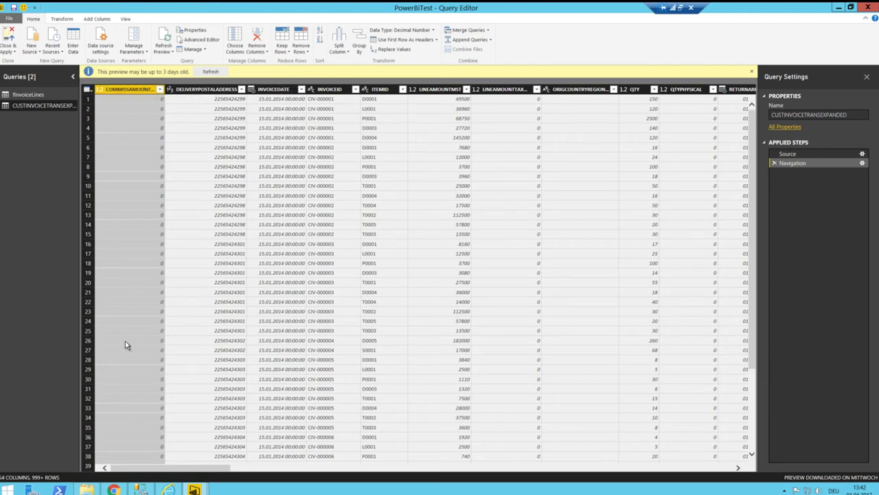
Find the COGS column in the CUSTINVOICETRANSEXPANDED query and move it to the beginning.
scroll(192, 467, "right", 5)
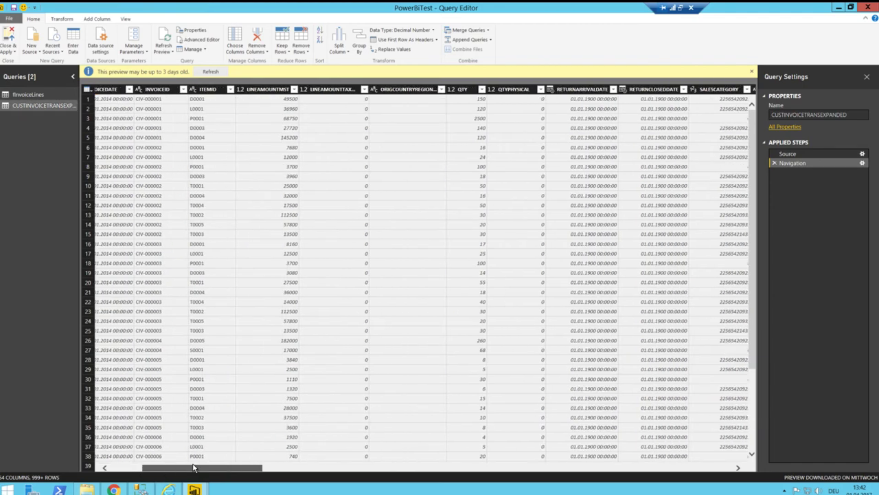
left_click_drag(193, 467, 204, 468)
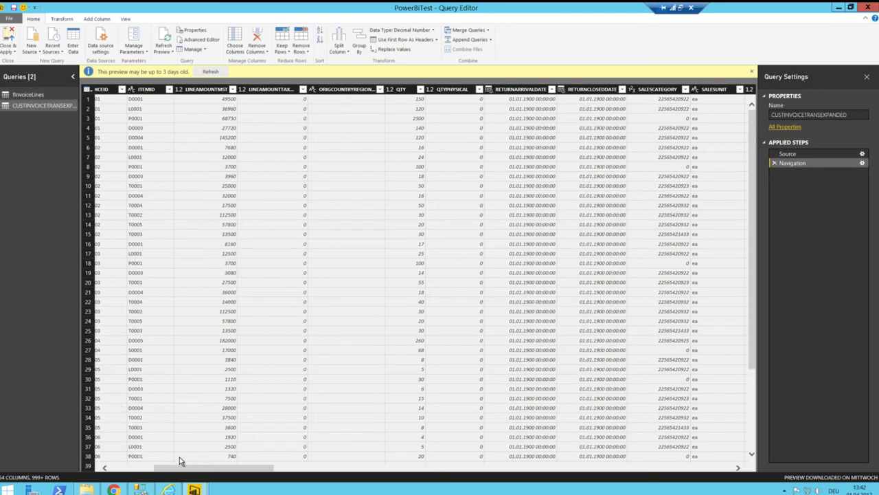
left_click_drag(176, 469, 623, 492)
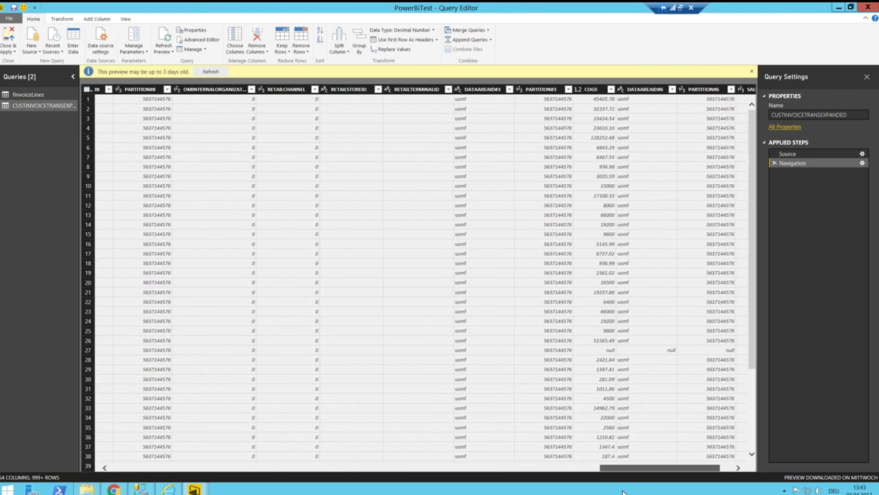
right_click(597, 92)
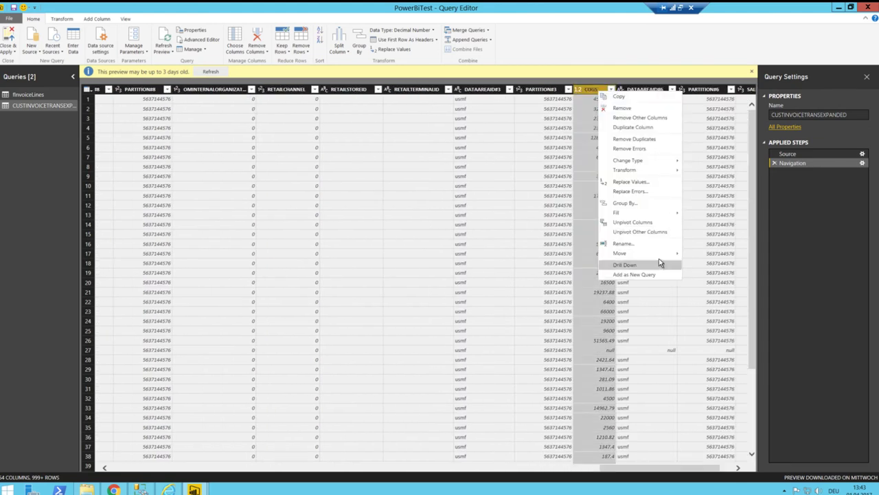
mouse_move(659, 254)
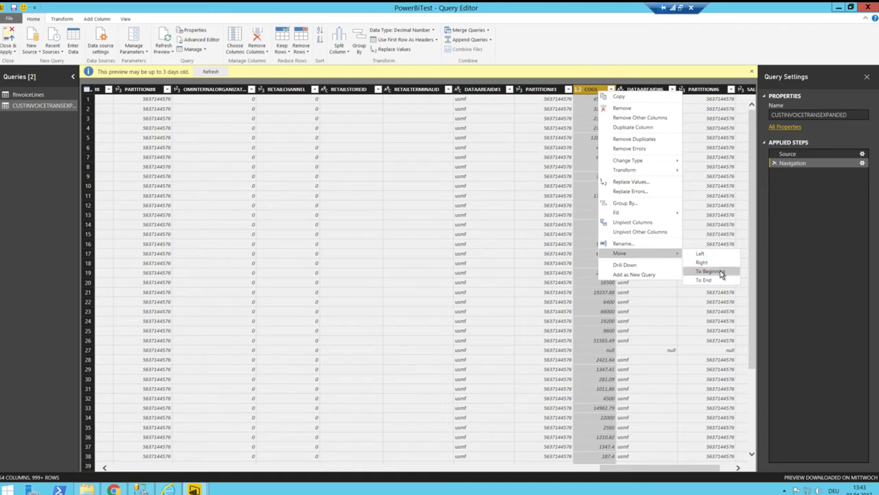
left_click(721, 274)
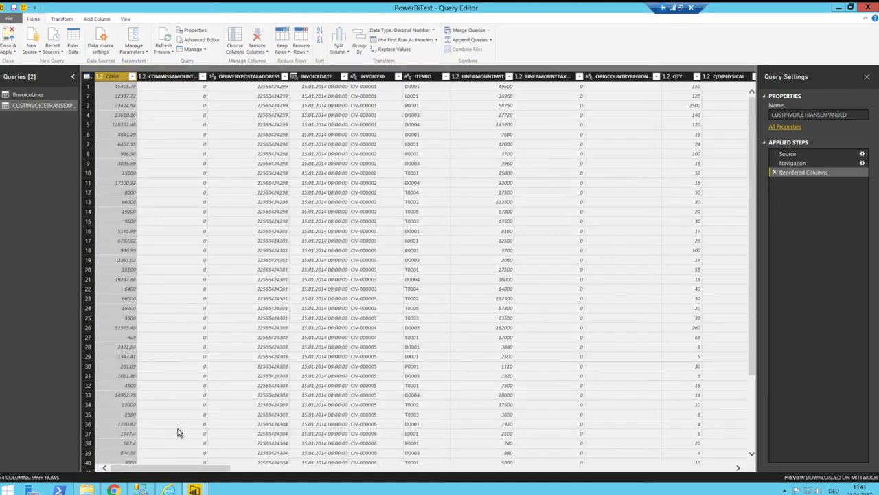
Move the RECID column to the beginning of the CUSTINVOICETRANSEXPANDED query, ahead of COGS.
left_click_drag(152, 472, 316, 481)
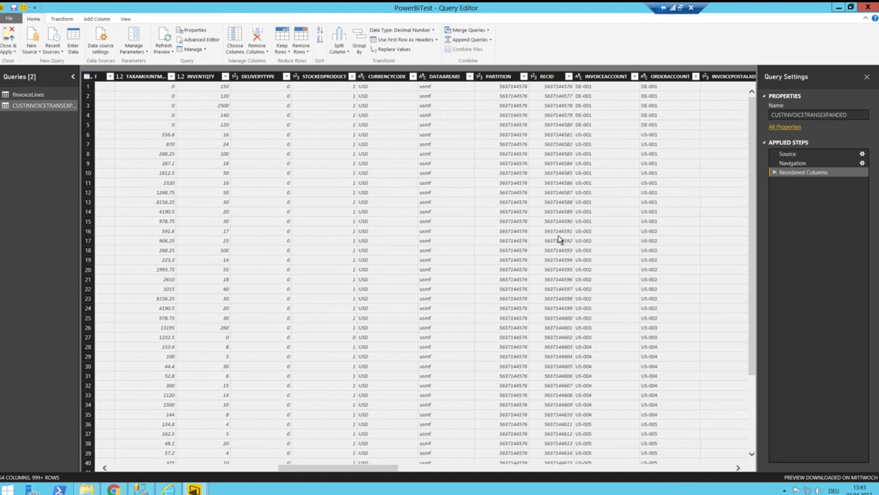
right_click(565, 76)
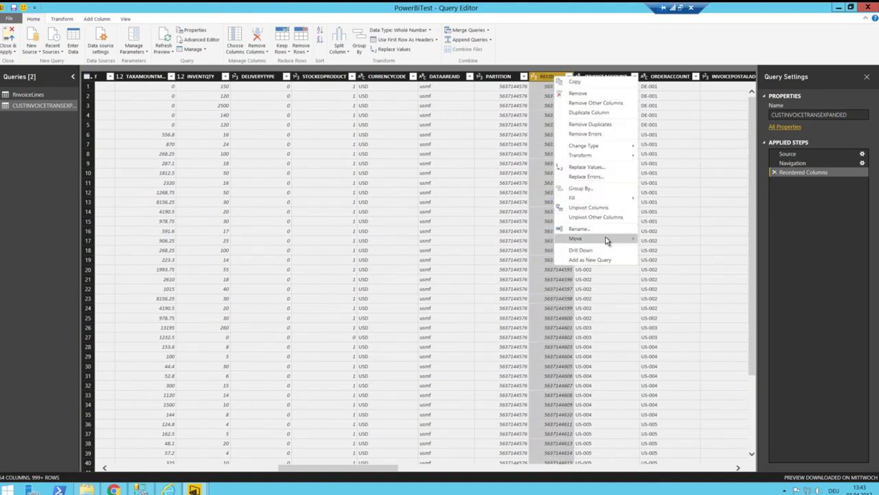
mouse_move(607, 240)
left_click(666, 256)
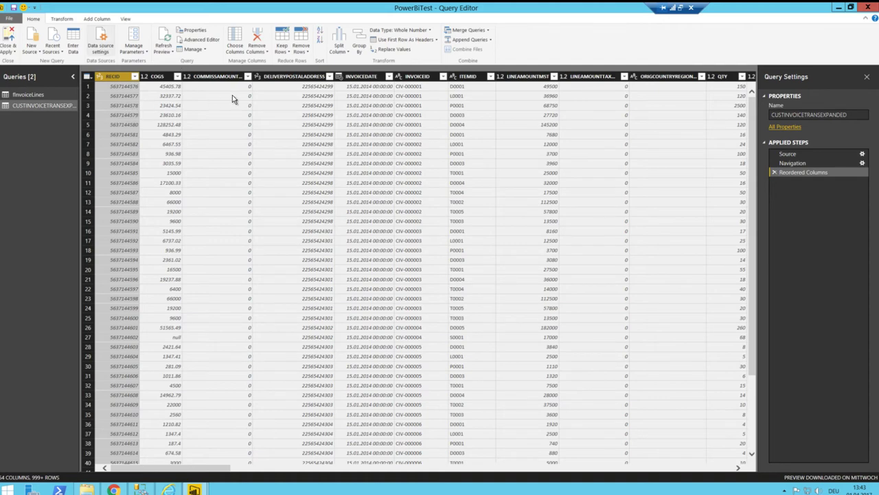
Remove all columns from the commission amount column through the last one, keeping only RECID and COGS.
left_click(211, 76)
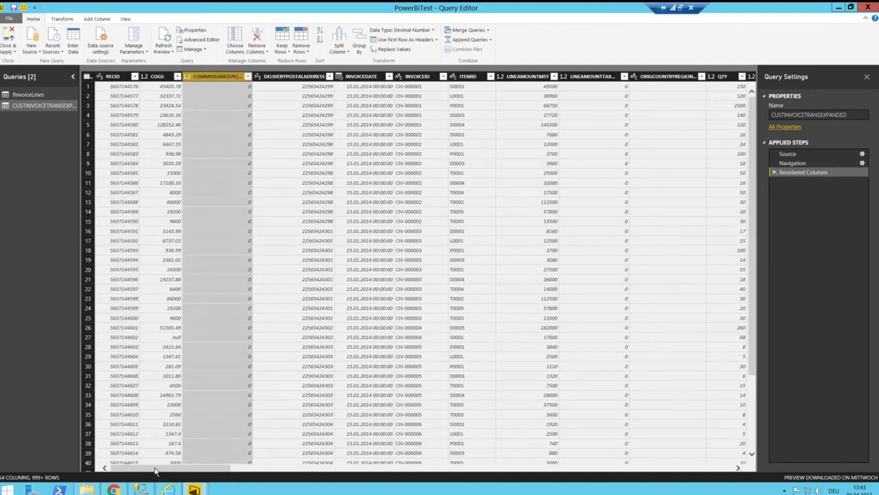
left_click_drag(152, 471, 662, 471)
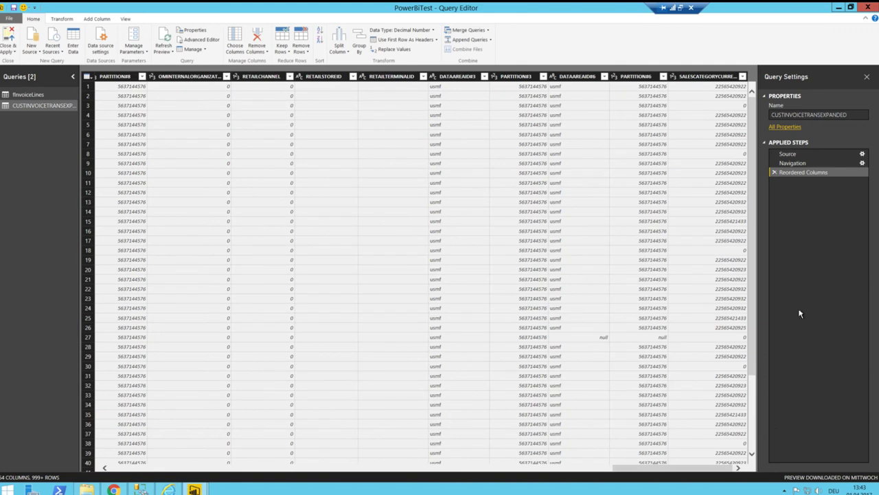
left_click(704, 75, "shift")
right_click(703, 74)
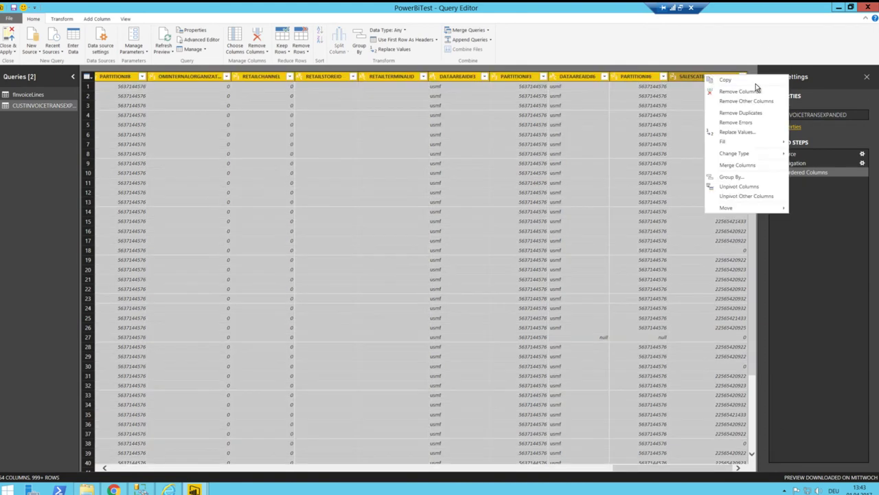
left_click(751, 94)
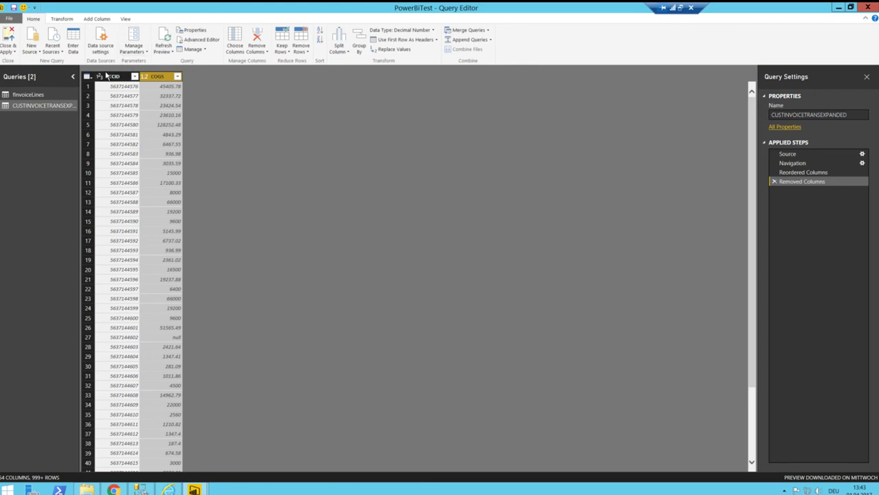
Set the COGS column's data type to fixed decimal number and apply the query changes to the model.
left_click(145, 77)
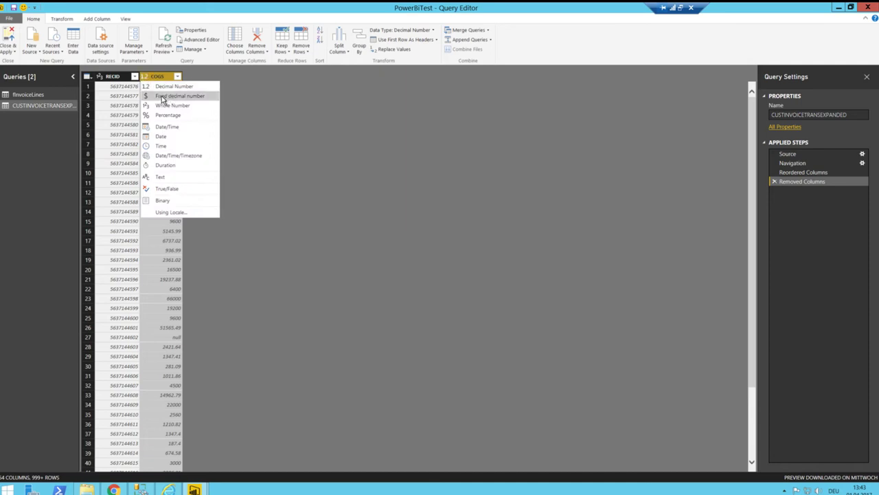
left_click(161, 99)
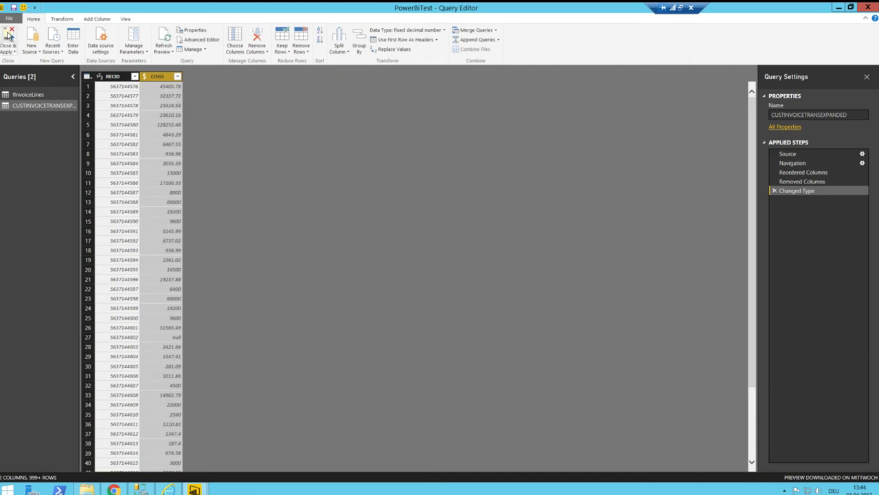
left_click(8, 35)
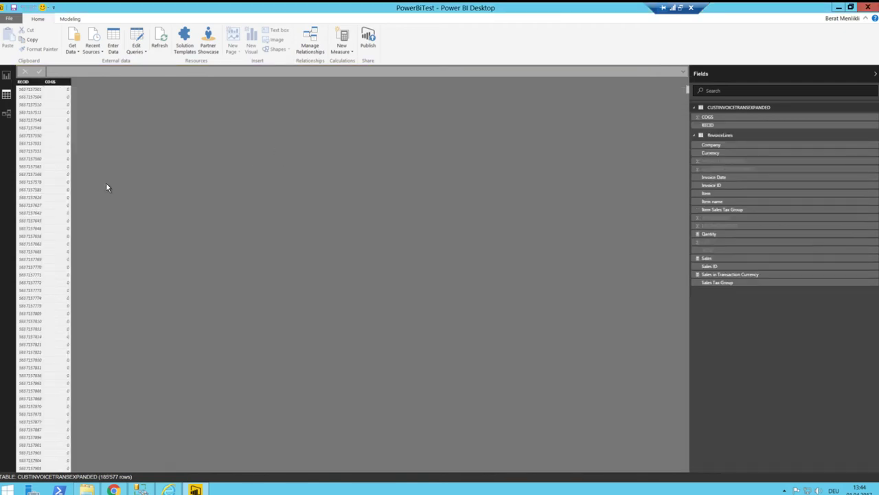
Examine the RECID and COGS columns of the loaded CUSTINVOICETRANSEXPANDED table.
left_click(62, 128)
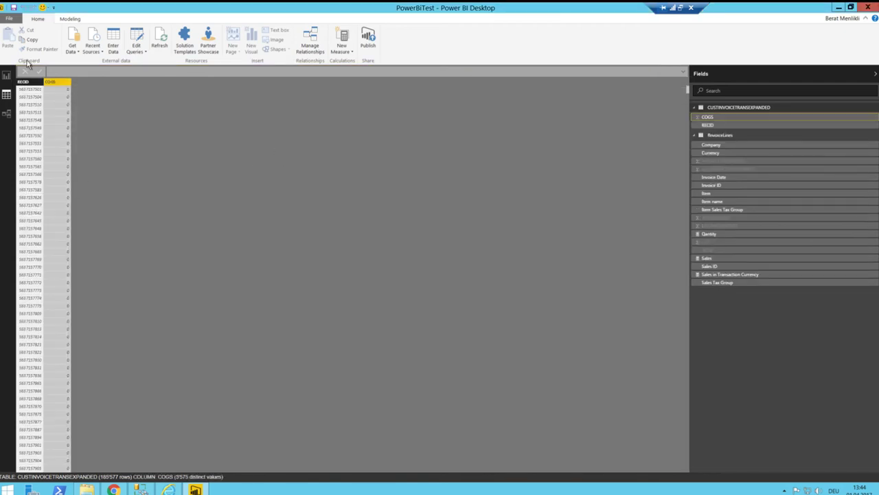
left_click(30, 112)
left_click(55, 108)
left_click(30, 112)
left_click(60, 109)
left_click(32, 111)
left_click(44, 108)
left_click(39, 110)
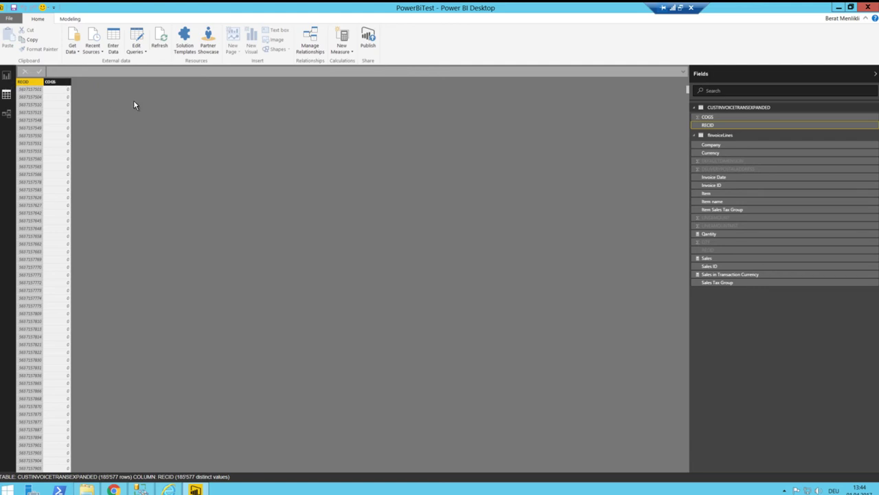
Open the CUSTINVOICETRANSEXPANDED query in the Query Editor and view its data at the Reordered Columns step.
left_click(137, 38)
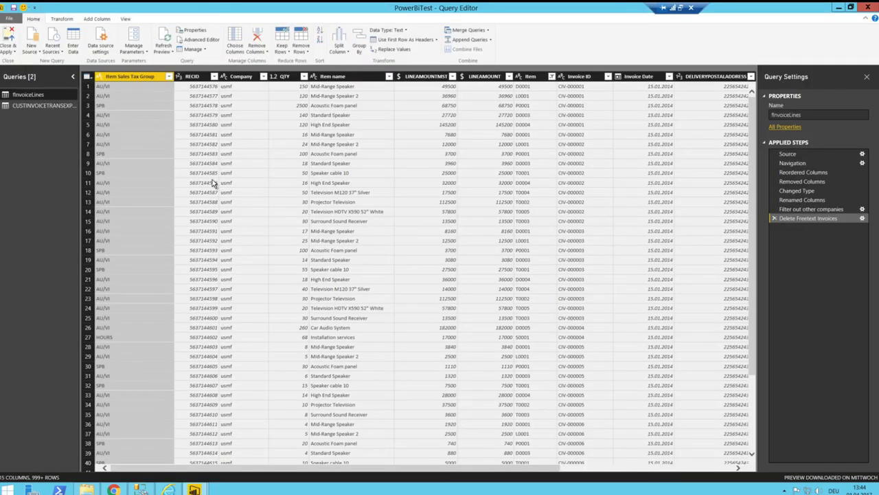
left_click(27, 105)
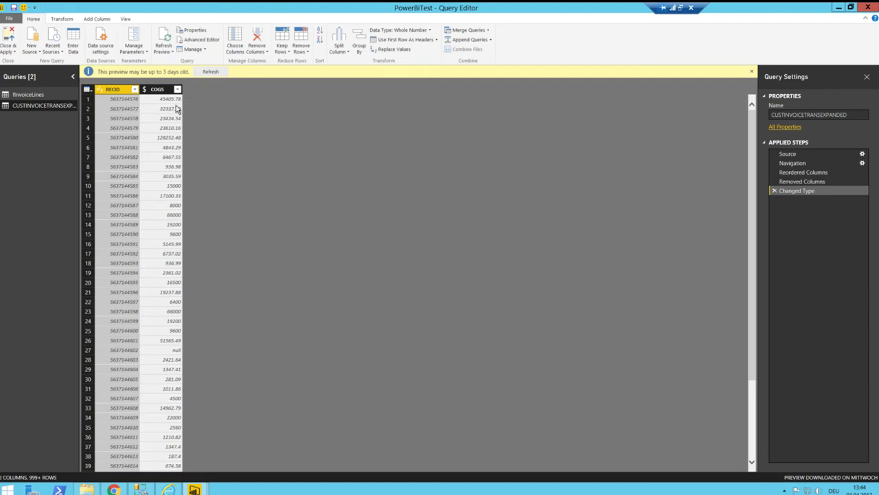
mouse_move(808, 190)
left_mouse_down()
mouse_move(808, 174)
mouse_move(795, 180)
left_mouse_up()
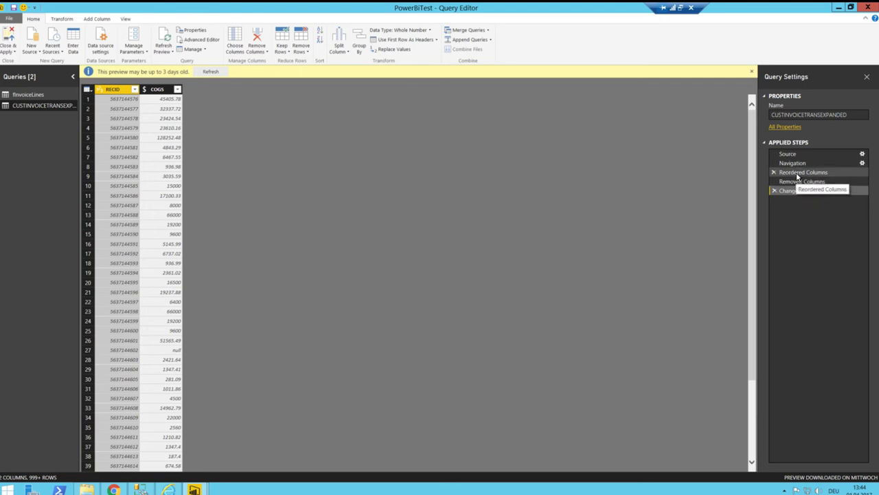
left_click(800, 172)
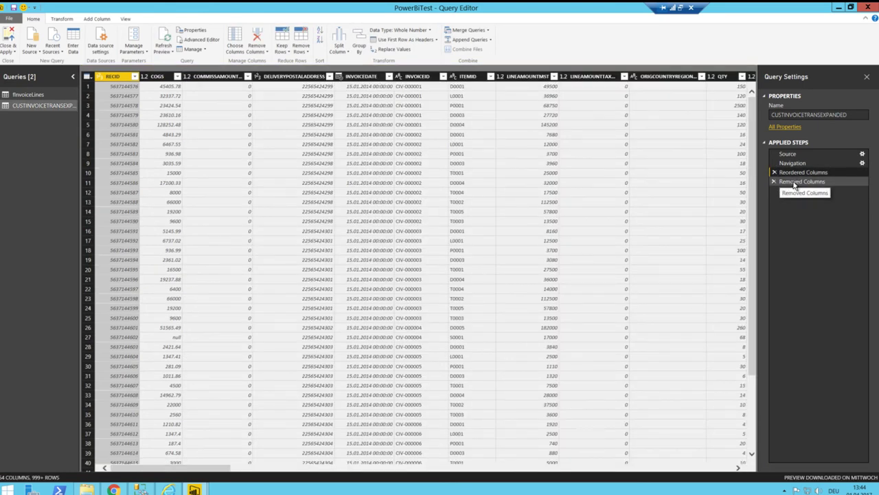
left_click(795, 182)
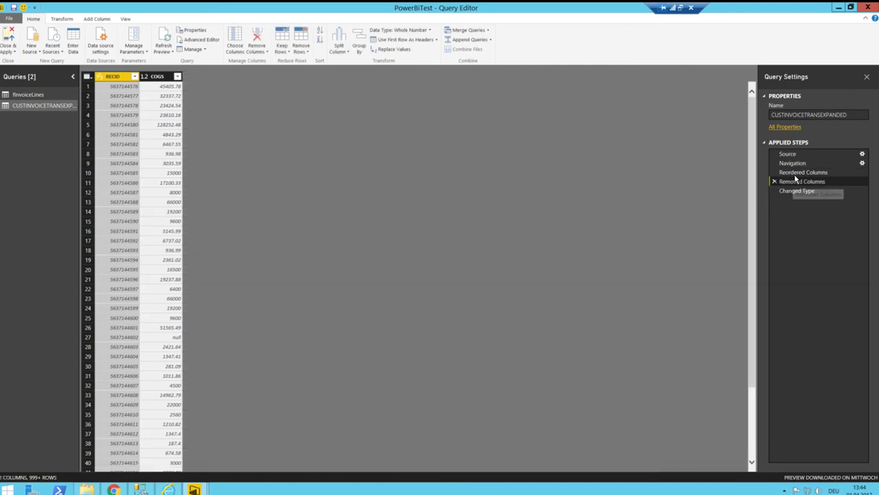
left_click(797, 176)
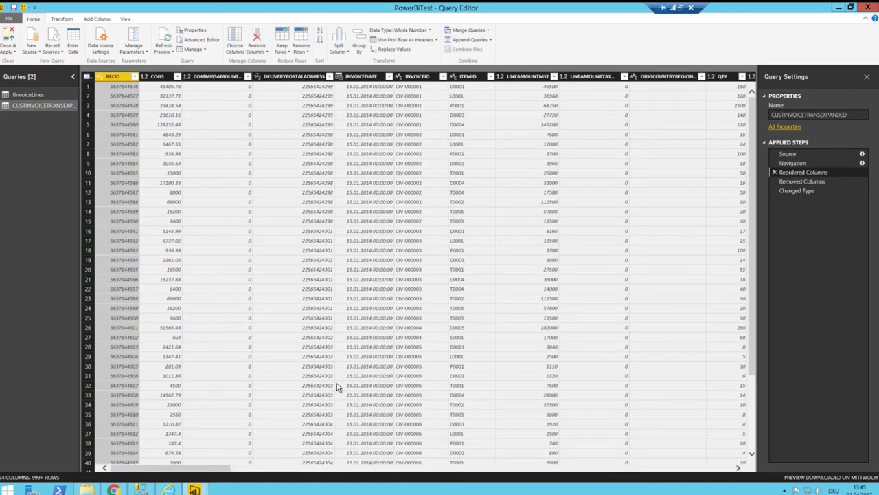
left_click_drag(194, 470, 721, 465)
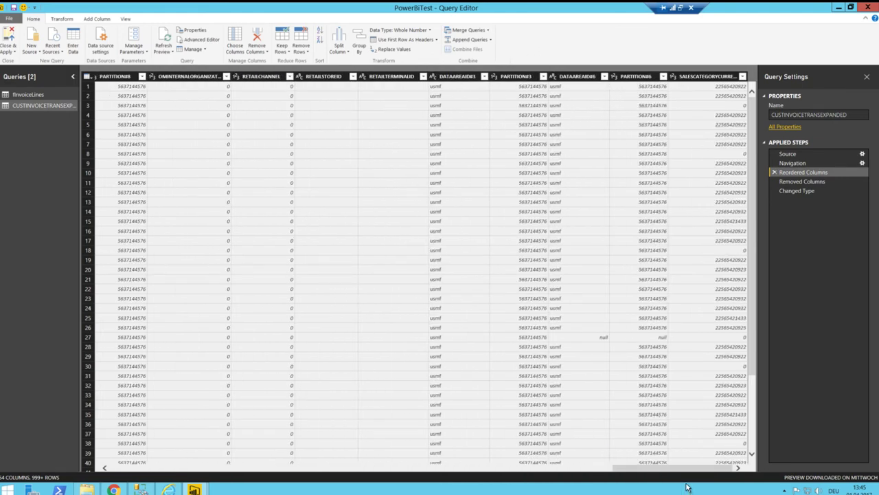
left_click_drag(691, 470, 406, 470)
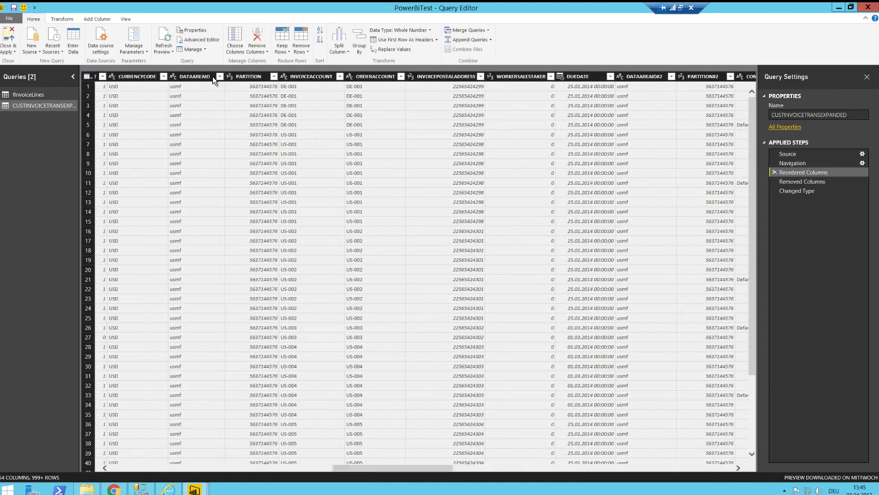
right_click(194, 79)
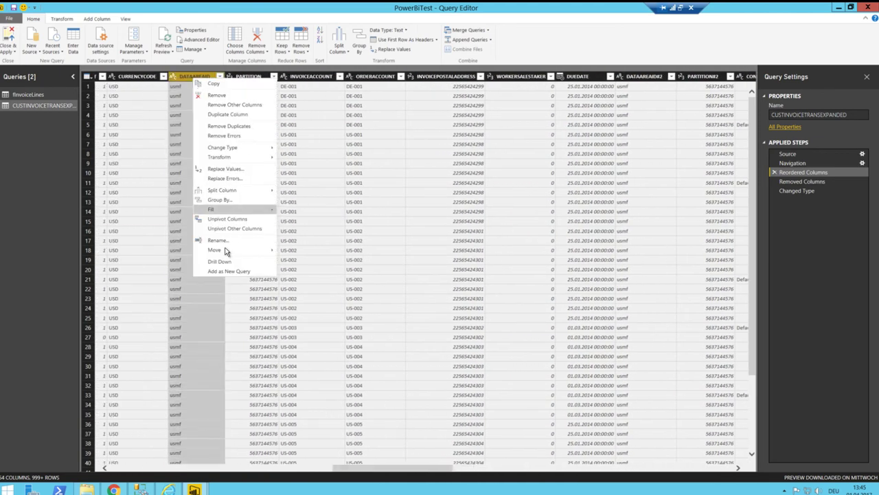
mouse_move(225, 251)
left_click(306, 268)
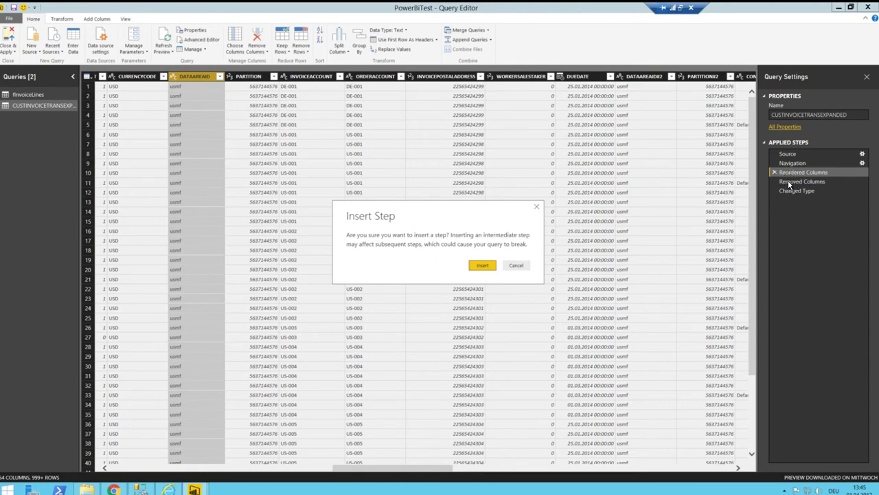
left_click(519, 267)
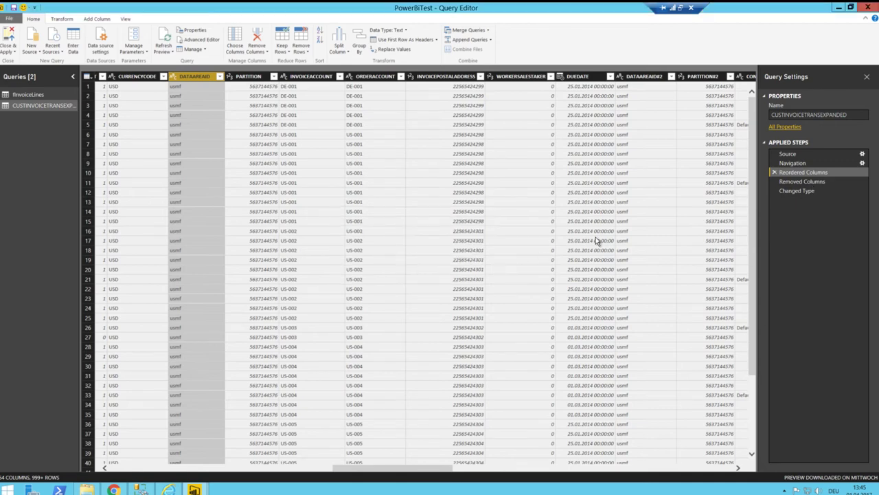
Delete the Removed Columns and Changed Type steps from the CUSTINVOICETRANSEXPANDED query.
left_click(773, 183)
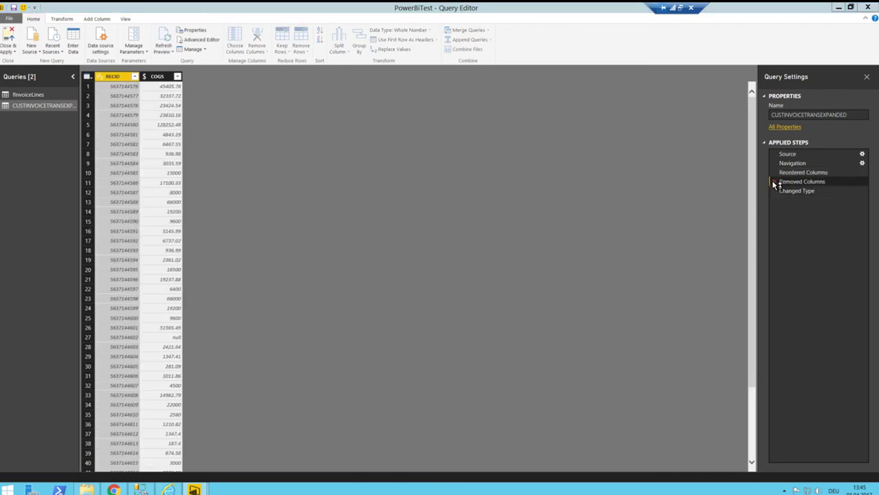
left_click(774, 182)
left_click(486, 262)
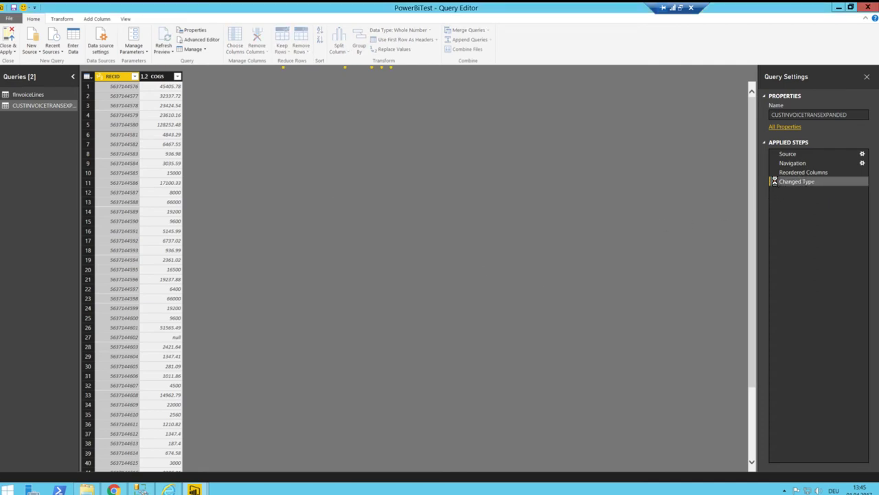
left_click(774, 182)
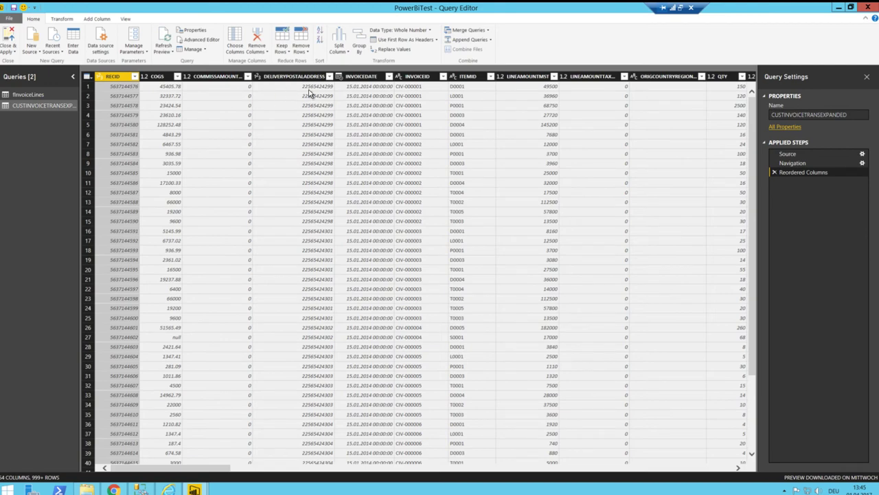
Move the DATAAREAID column to the beginning of the query and set the COGS column's data type to fixed decimal number.
left_click_drag(166, 472, 323, 475)
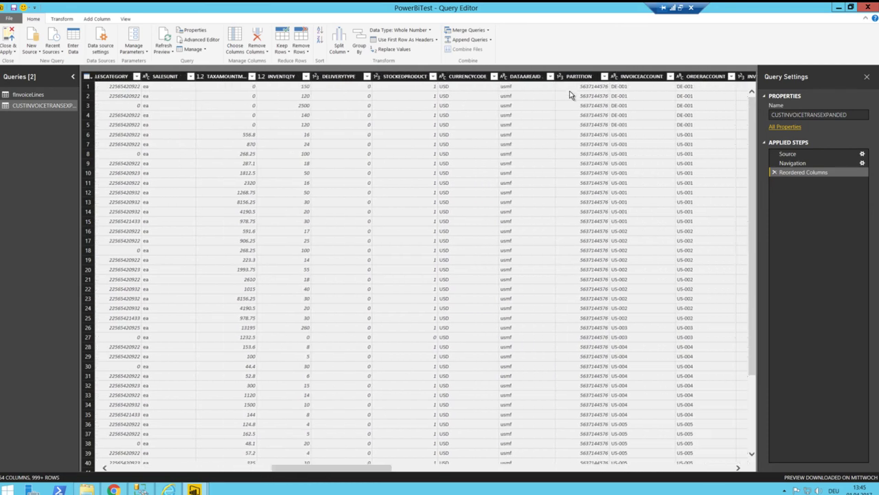
right_click(541, 77)
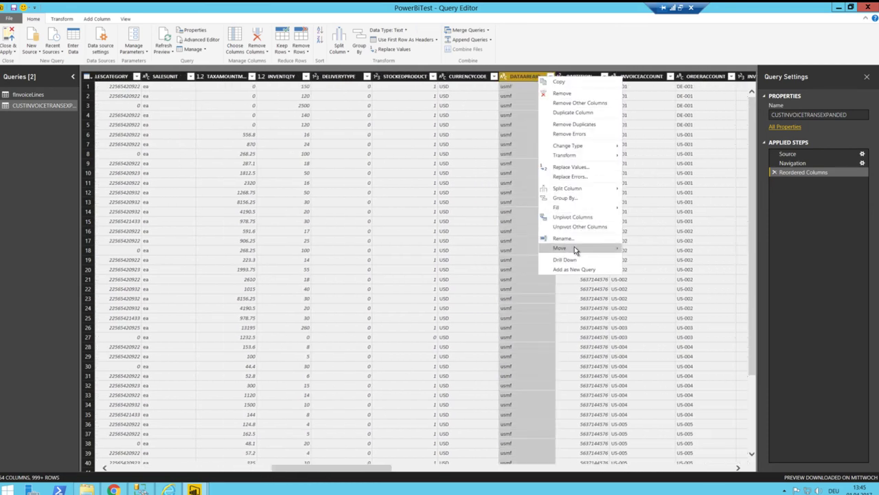
mouse_move(575, 246)
left_click(626, 274)
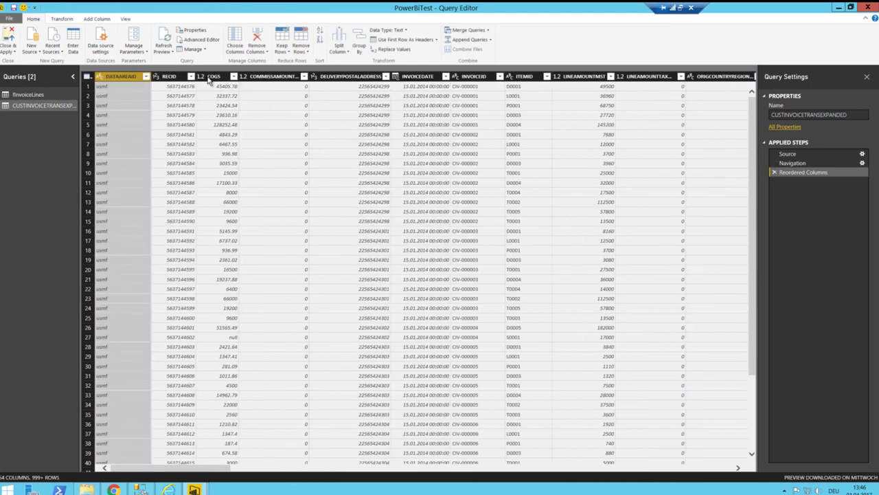
left_click(201, 76)
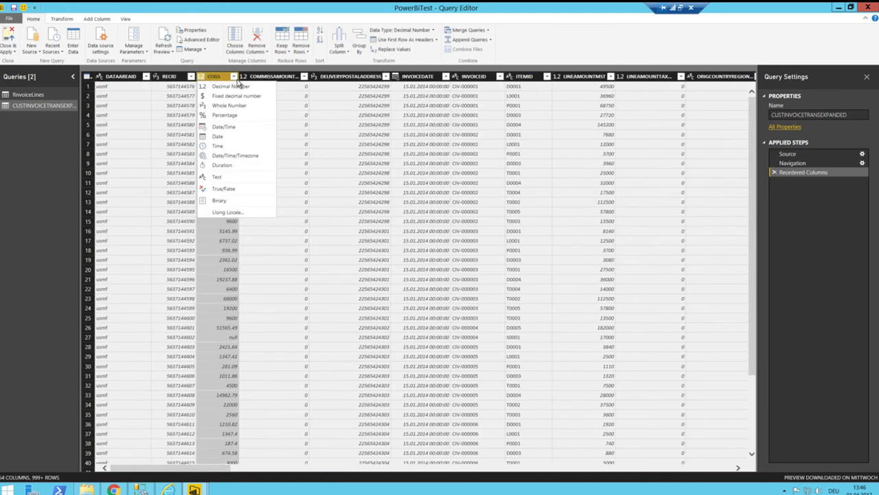
key("Escape")
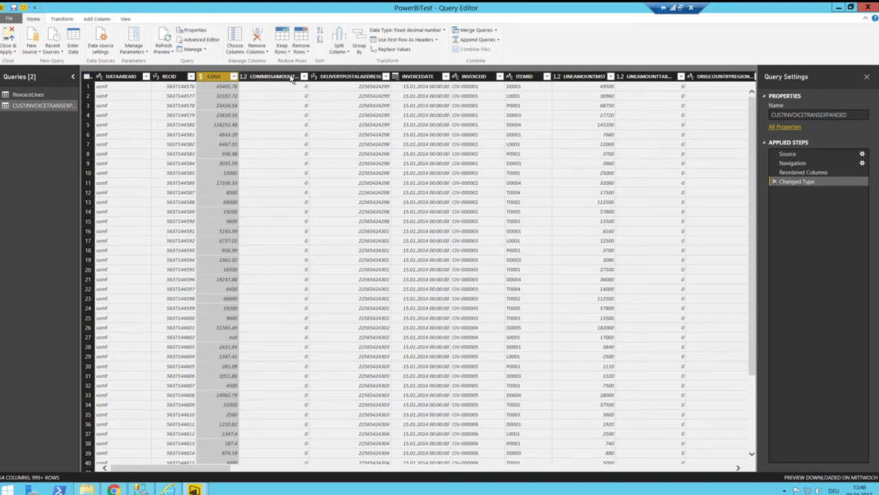
Load the full list of DATAAREAID values and filter the column to only demf and usmf.
left_click(146, 77)
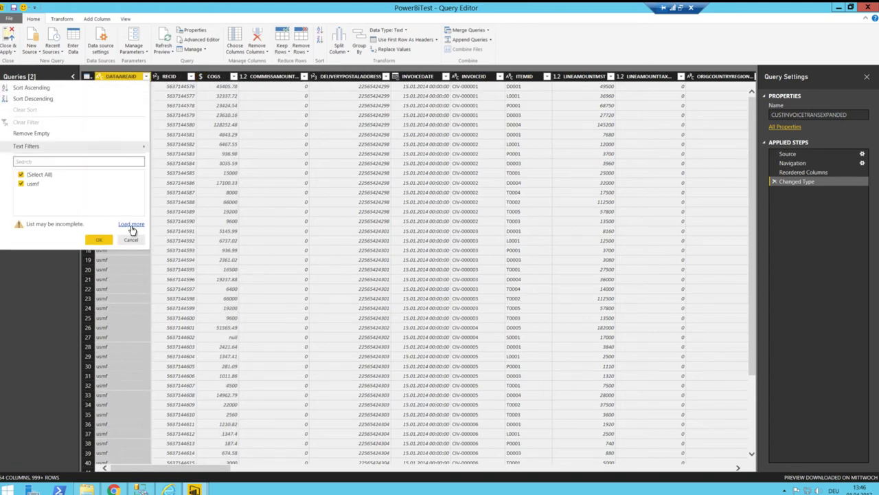
left_click(131, 225)
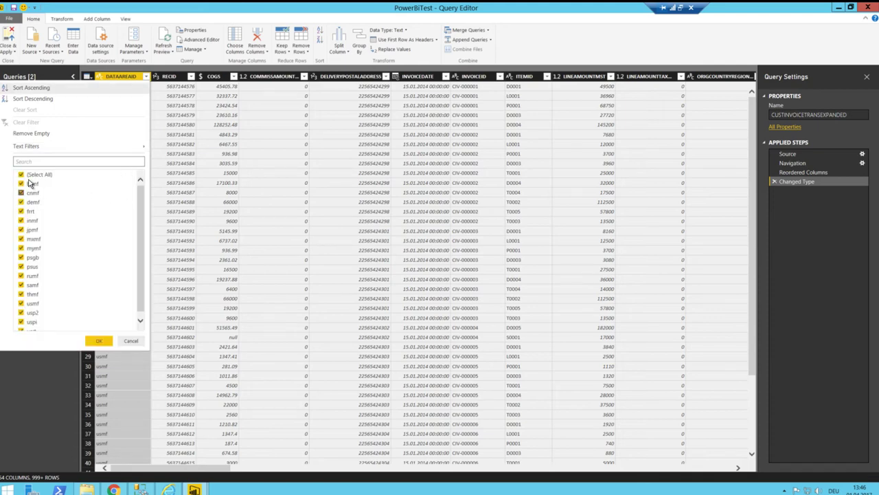
left_click(21, 176)
left_click(21, 203)
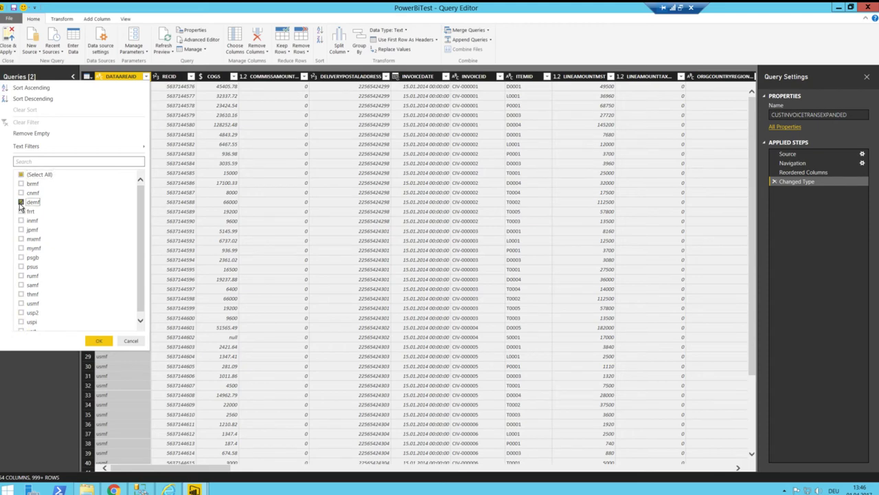
left_click(20, 303)
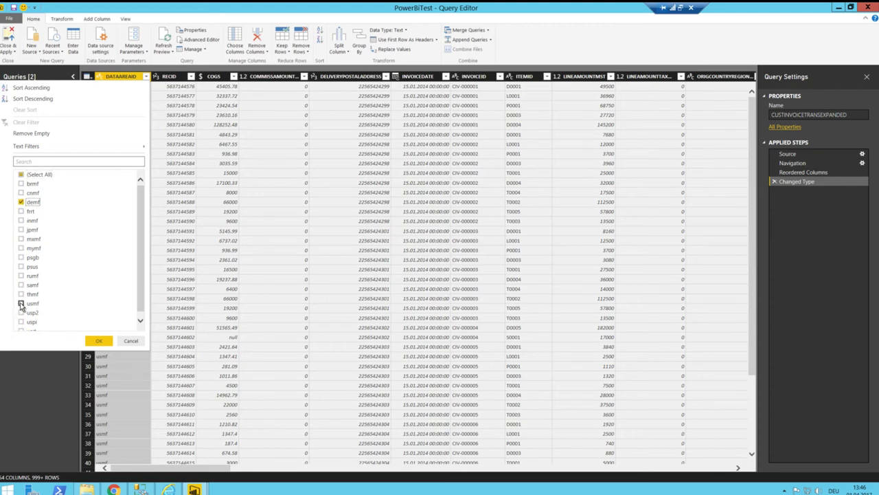
left_click(99, 340)
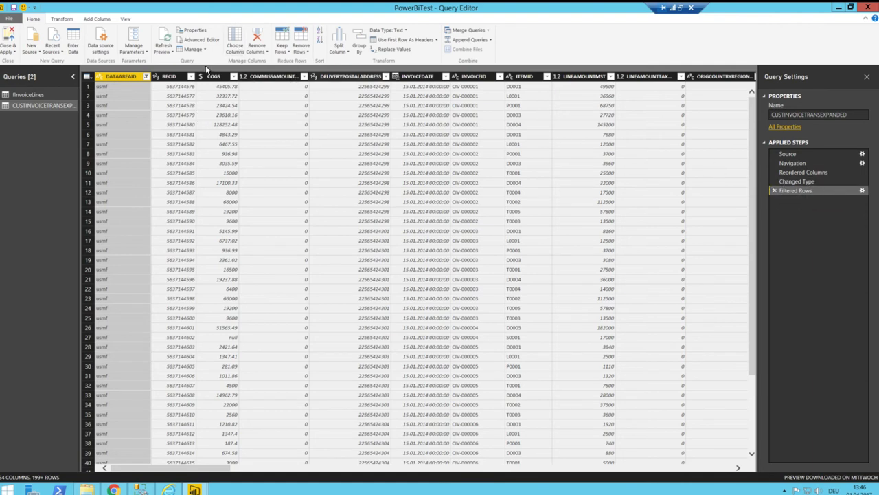
Remove all columns from the commission amount column through the last one, keeping DATAAREAID, RECID and COGS.
left_click(274, 81)
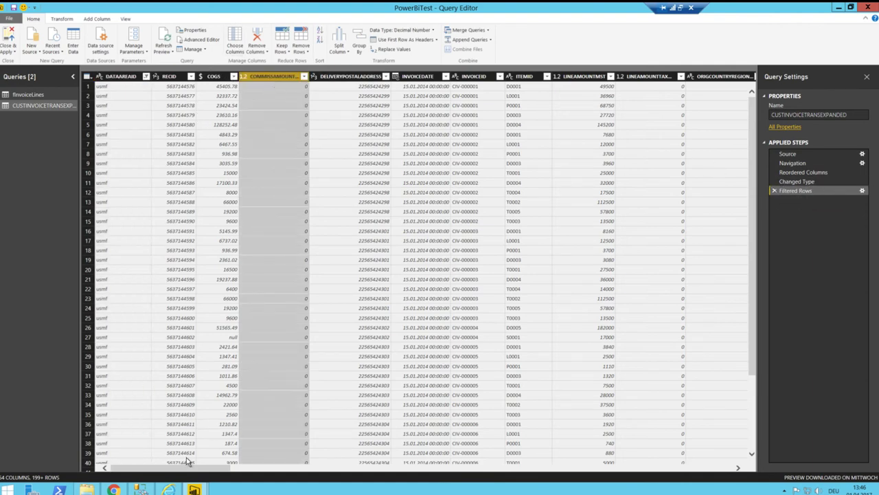
left_click(303, 467)
left_click(510, 471)
left_click(685, 468)
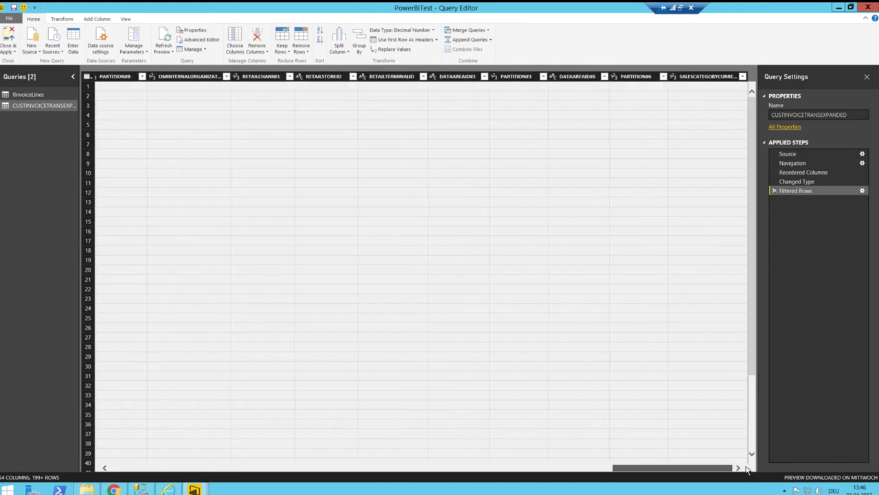
left_click(700, 76, "shift")
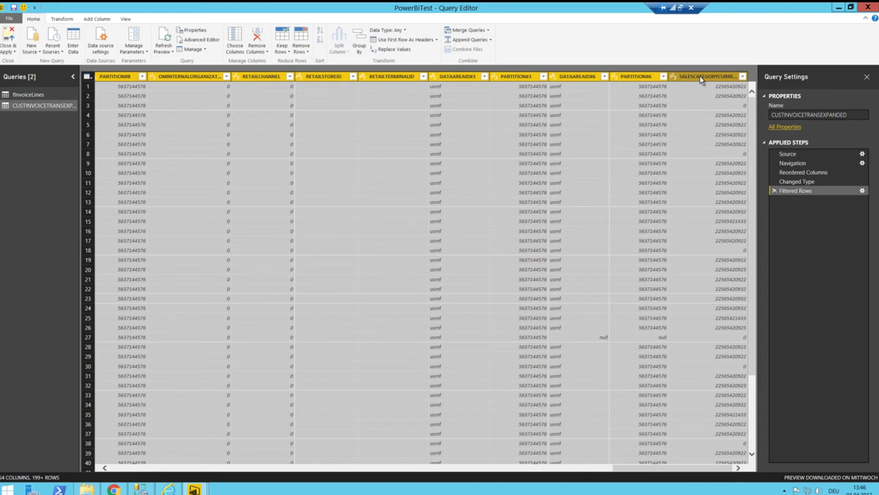
right_click(700, 77)
left_click(724, 94)
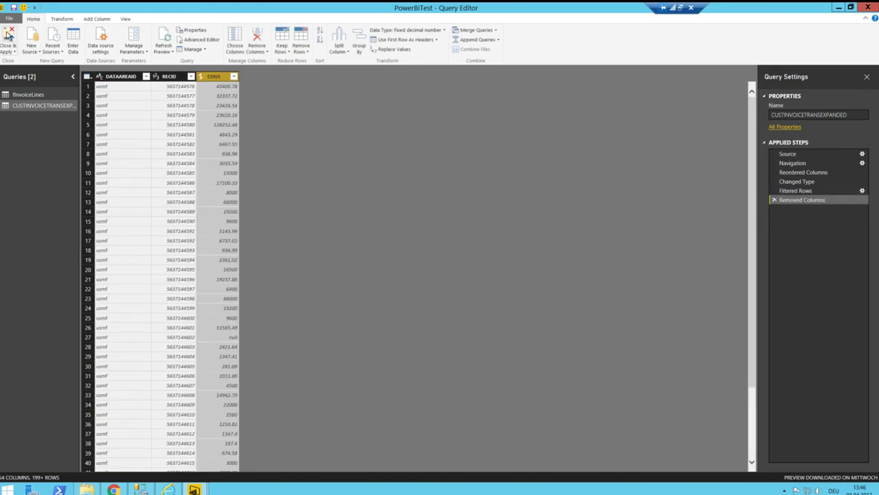
Apply the query changes to the model and return to the report page.
left_click(8, 34)
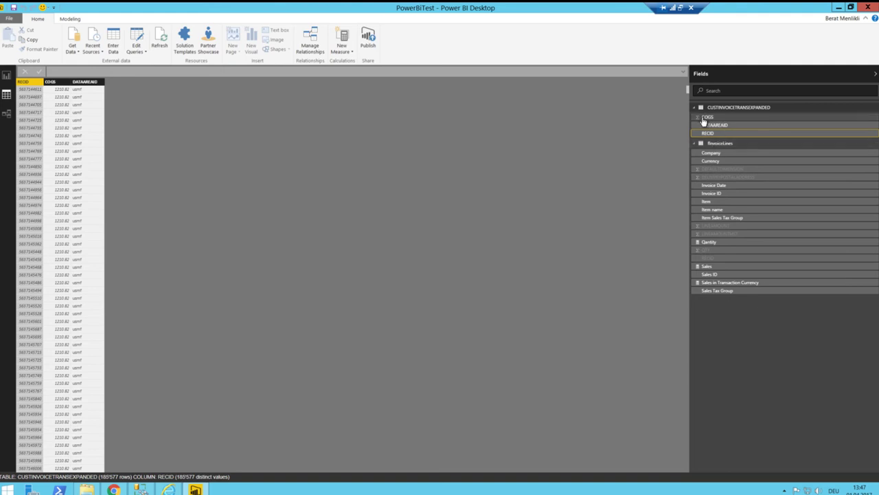
left_click(7, 76)
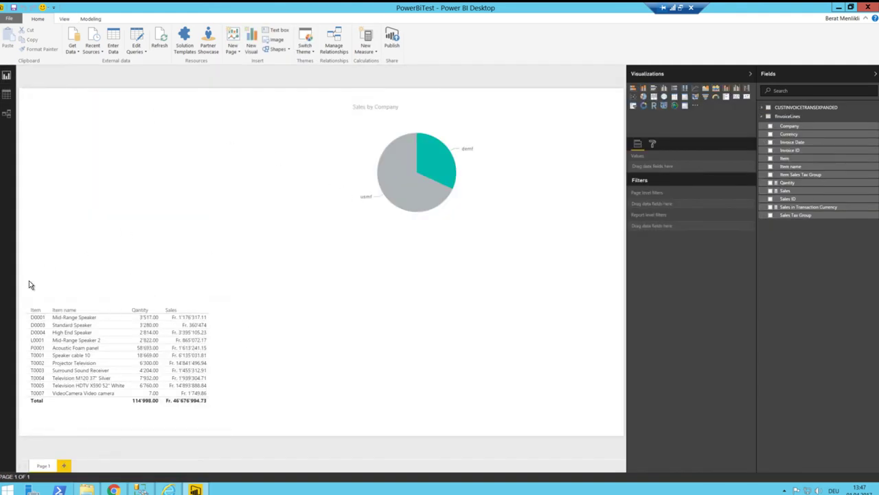
Expand the CUSTINVOICETRANSEXPANDED field list and show the rows of the fInvoiceLines table in data view.
left_click(765, 110)
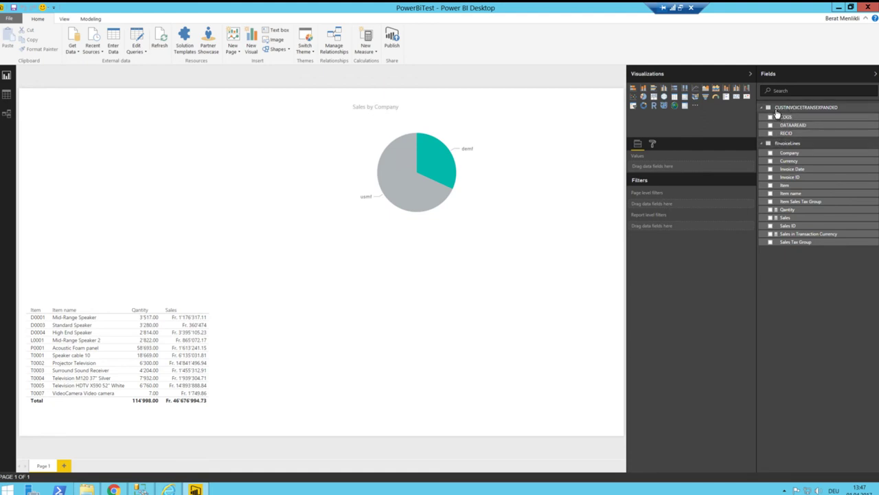
left_click(7, 95)
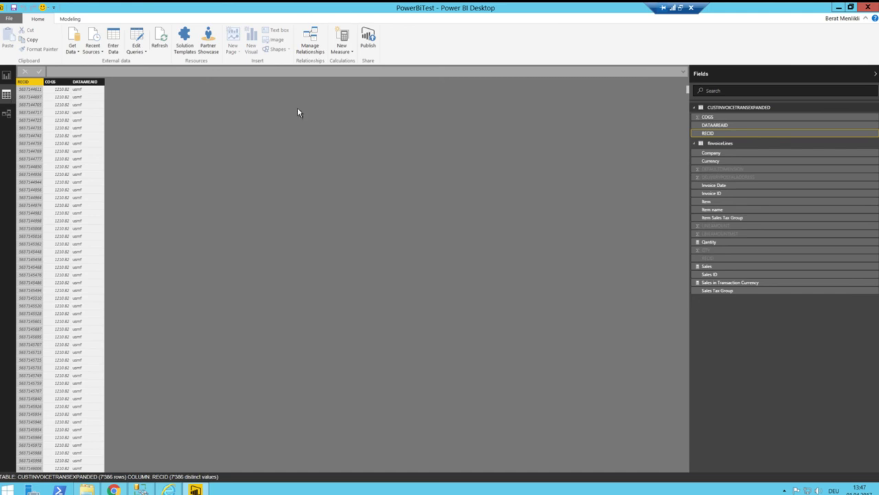
left_click(715, 145)
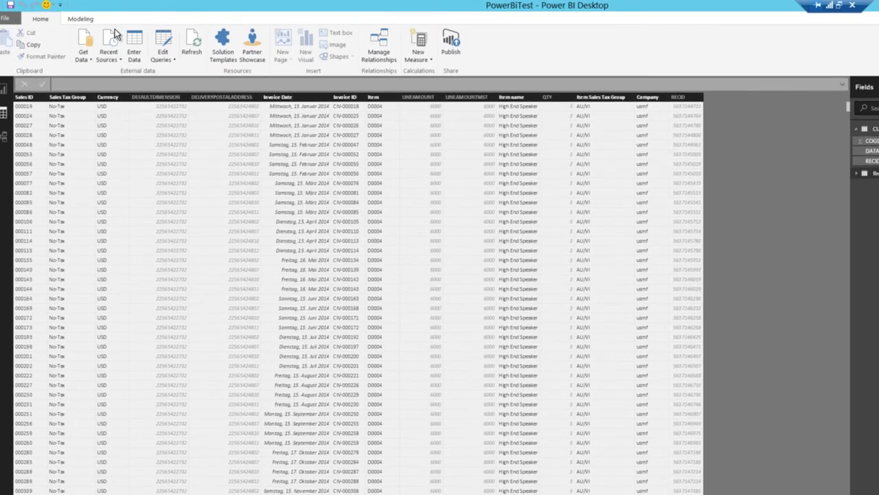
Add a calculated column to fInvoiceLines with the formula COGS = Related(CUSTINVOICETRANSEXPANDED[COGS]).
left_click(80, 19)
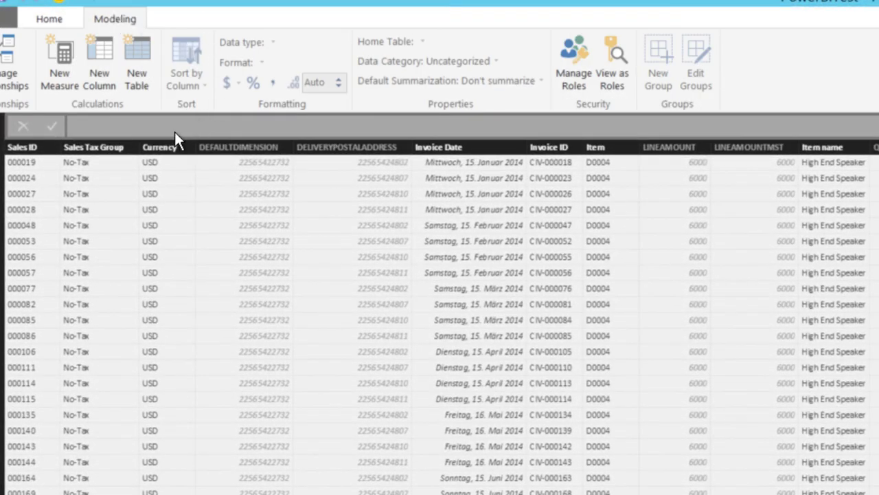
left_click(99, 48)
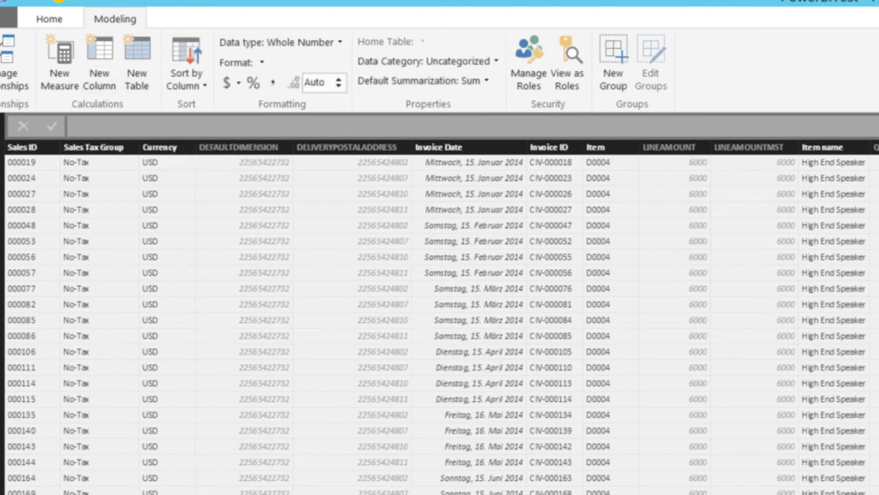
type("co")
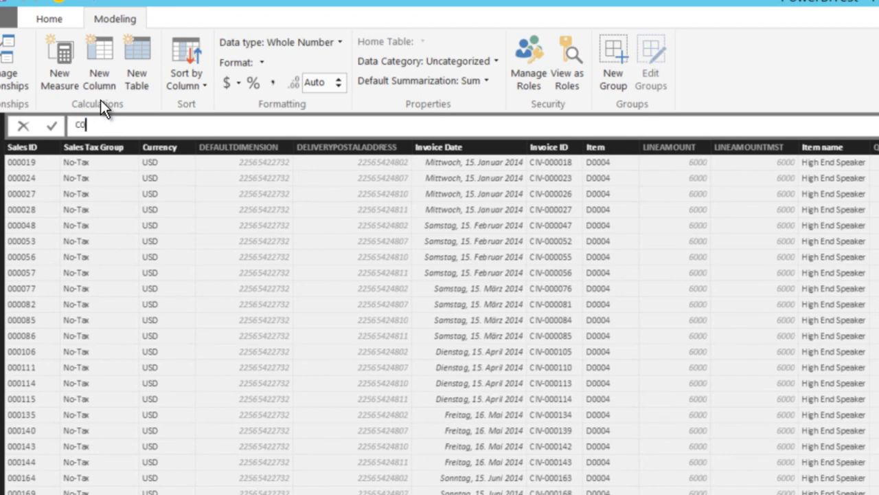
type("GS = Related")
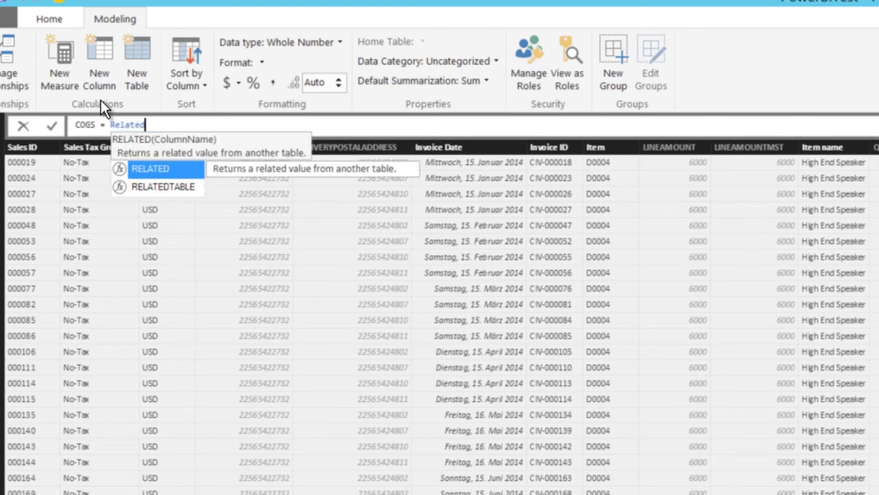
type("(")
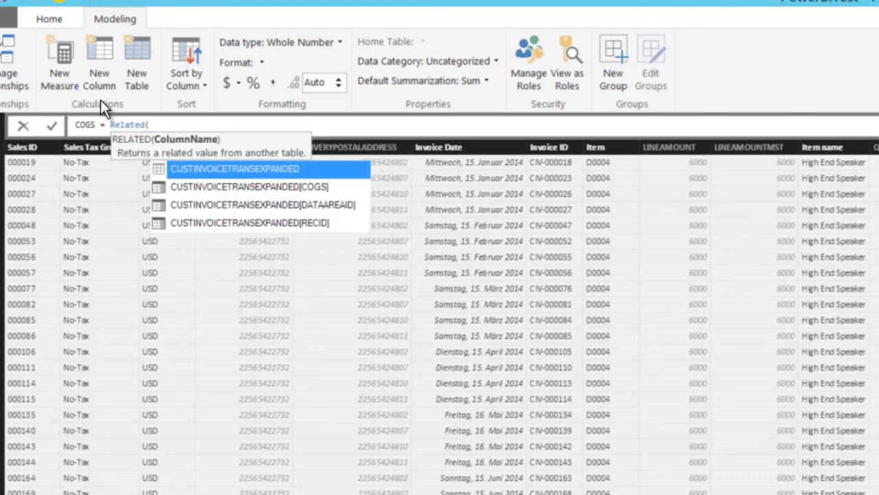
key("Down")
key("Tab")
type(")")
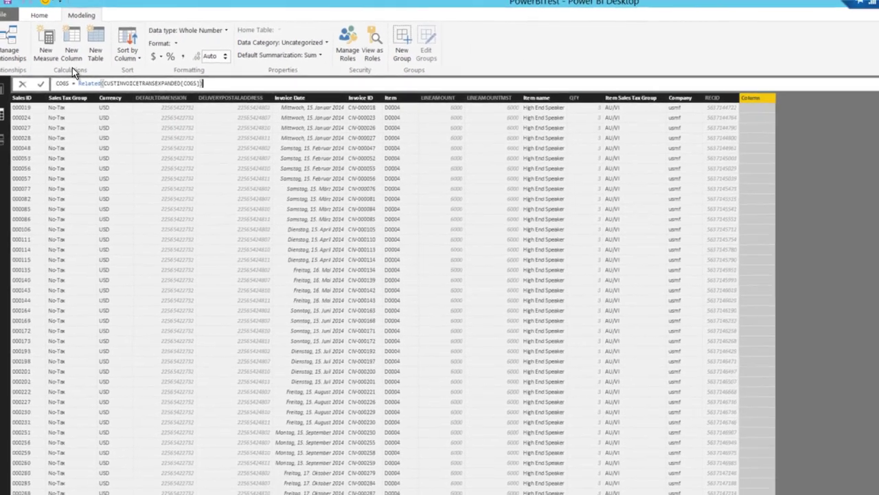
key("Return")
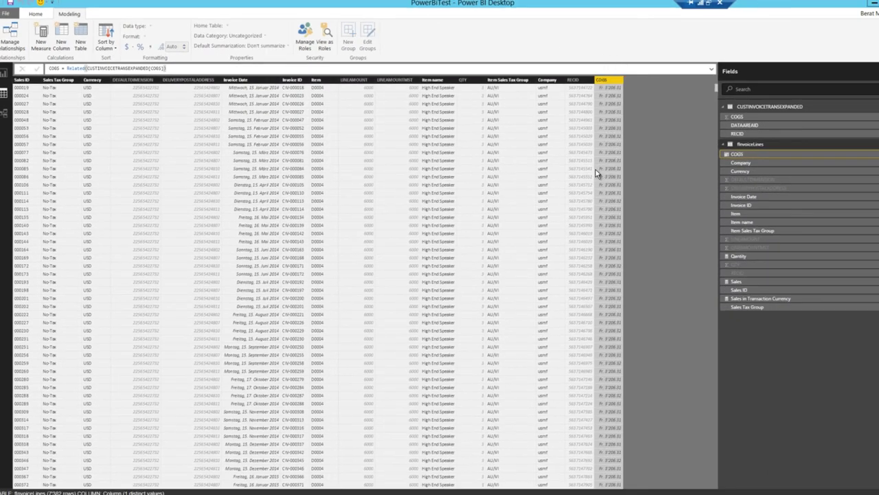
Look through the new COGS values and delete the calculated COGS column from fInvoiceLines.
scroll(607, 217, "down", 20)
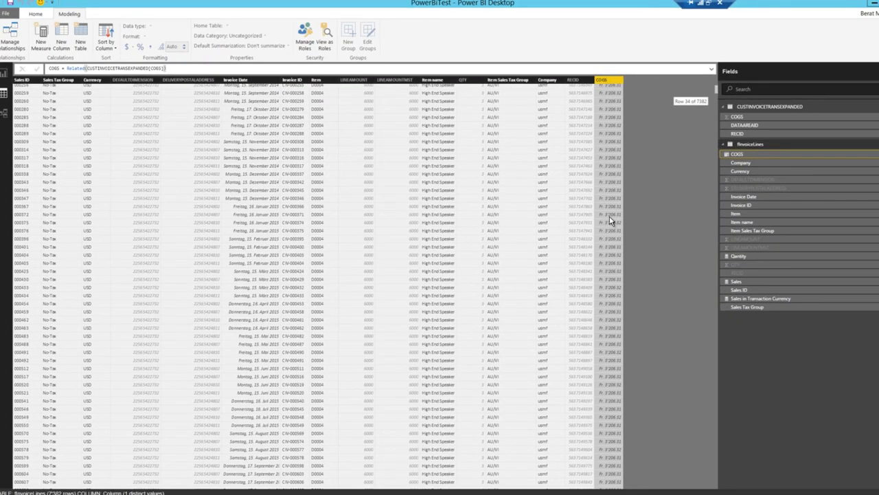
scroll(609, 216, "up", 10)
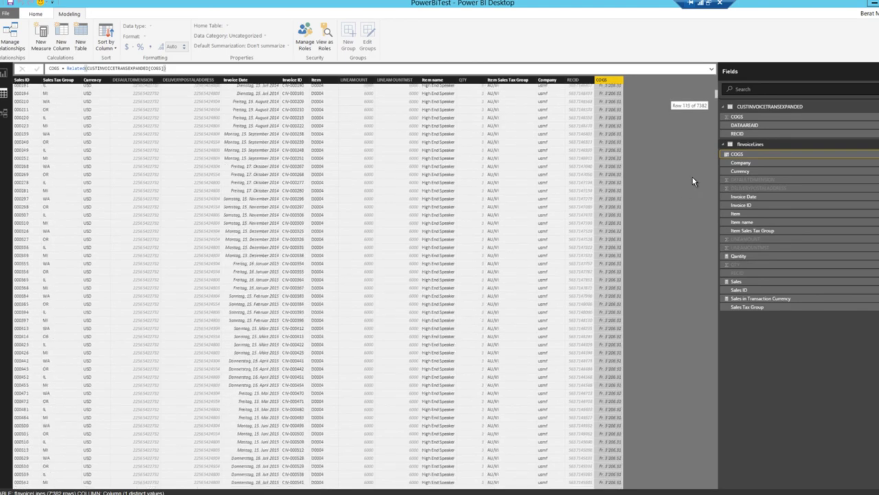
scroll(614, 95, "down", 10)
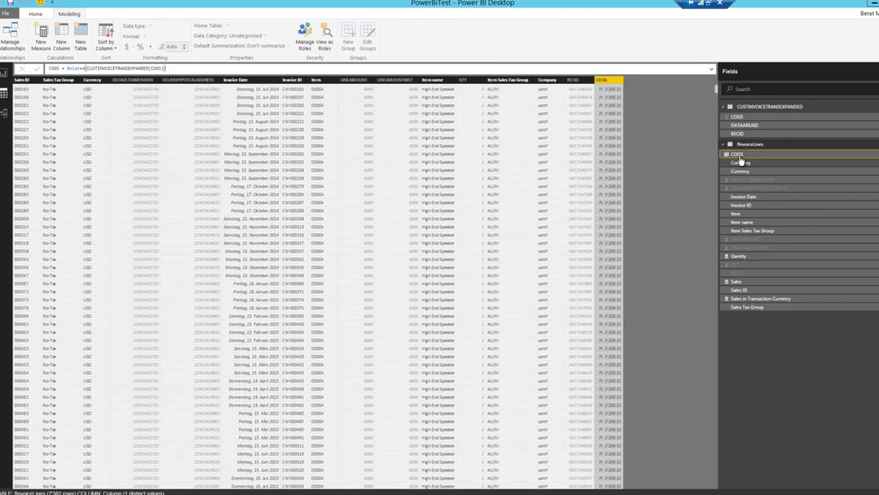
right_click(735, 155)
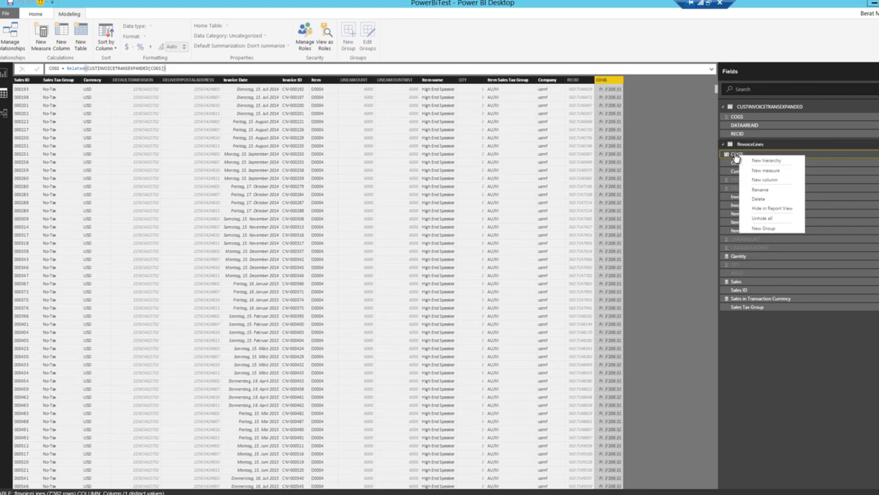
left_click(766, 198)
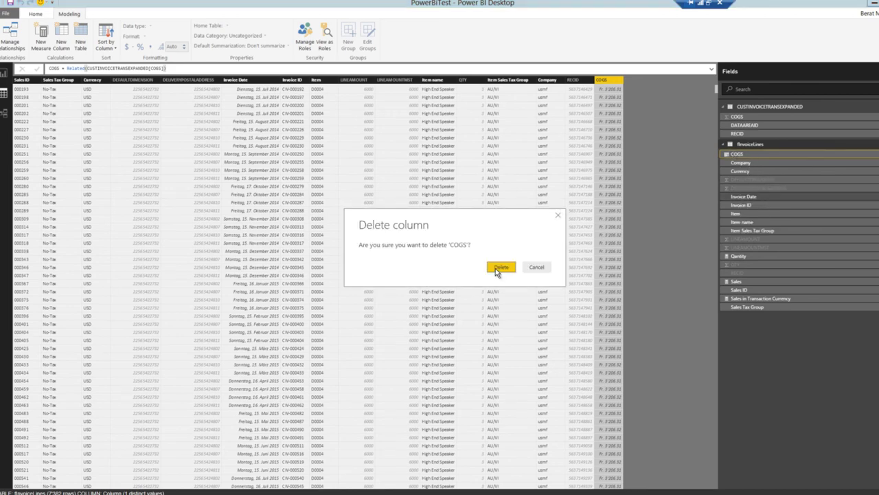
left_click(496, 268)
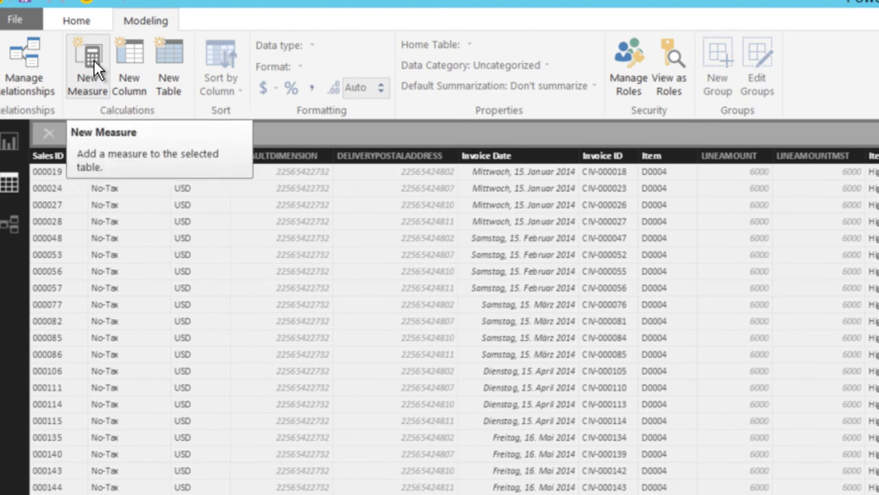
Start a new measure in fInvoiceLines named COGS and begin its formula with SUMX(.
left_click(94, 60)
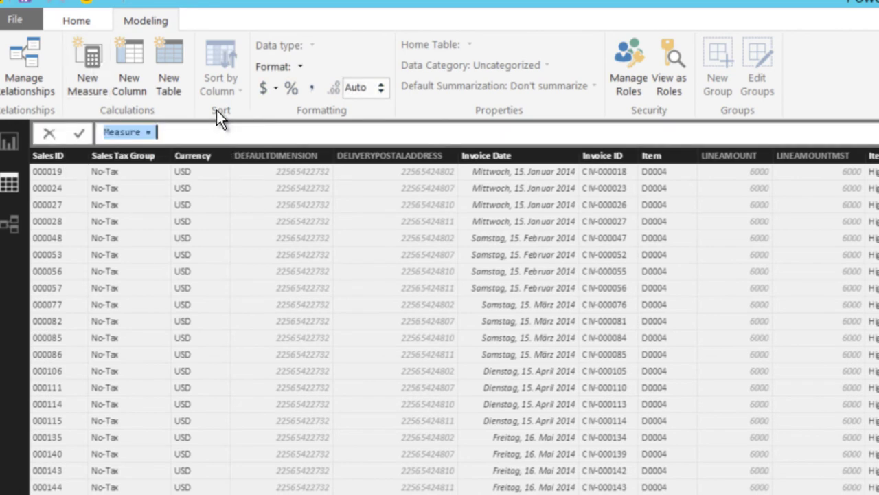
type("SUMX")
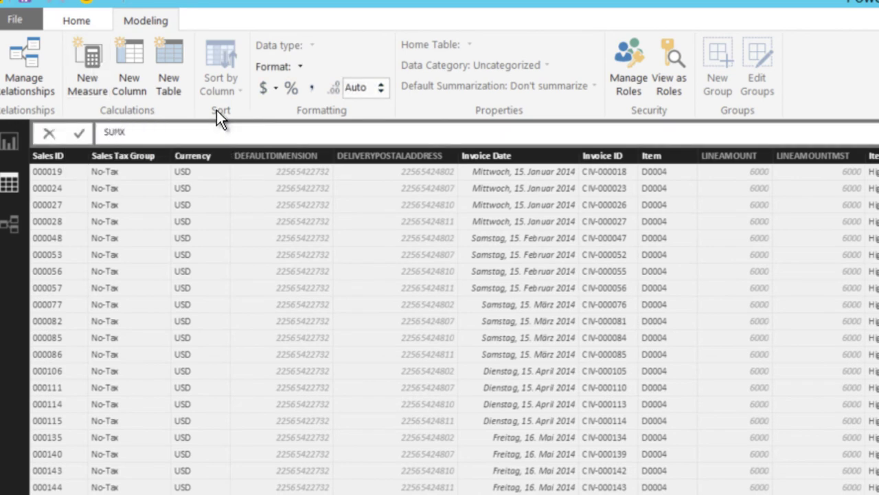
key("BackSpace")
key("BackSpace")
key("BackSpace")
key("BackSpace")
type("COGS")
type(" Measure")
key("BackSpace")
key("BackSpace")
key("BackSpace")
key("BackSpace")
key("BackSpace")
key("BackSpace")
key("BackSpace")
key("BackSpace")
type("= SUMX(")
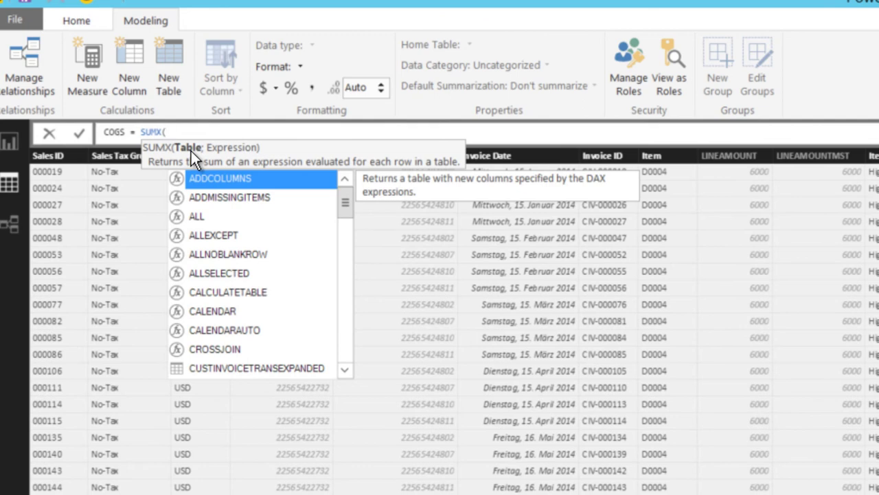
Continue the COGS formula with fInvoiceLines as the SUMX table and open a round( function as the expression.
type("f")
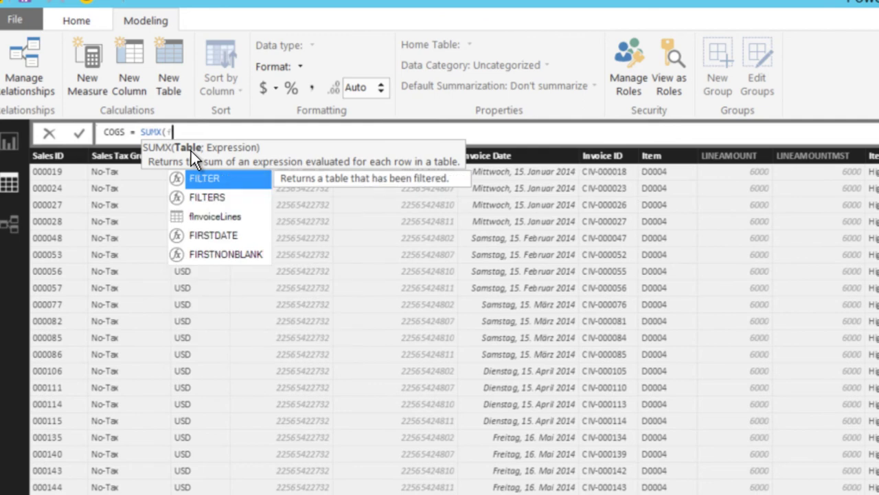
double_click(206, 216)
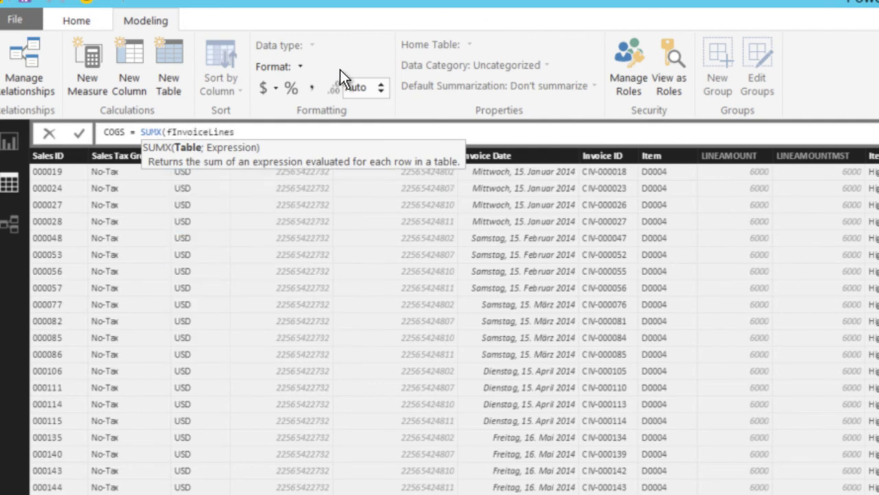
type(";")
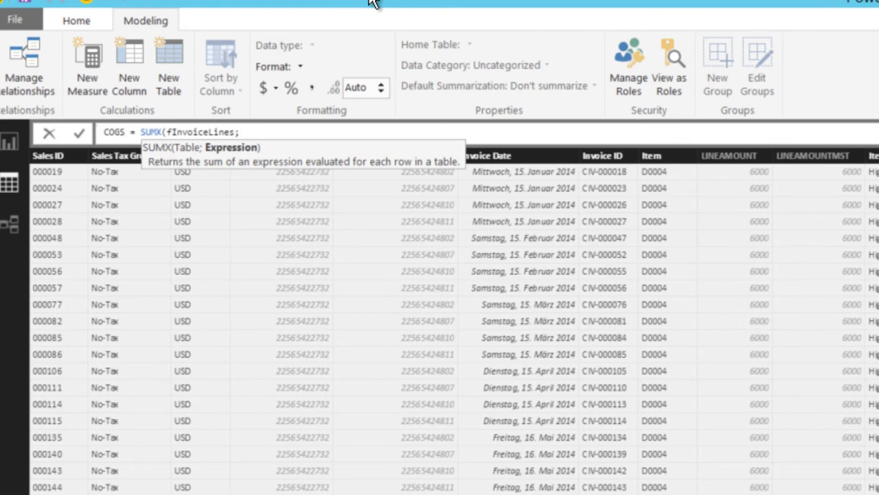
type("round")
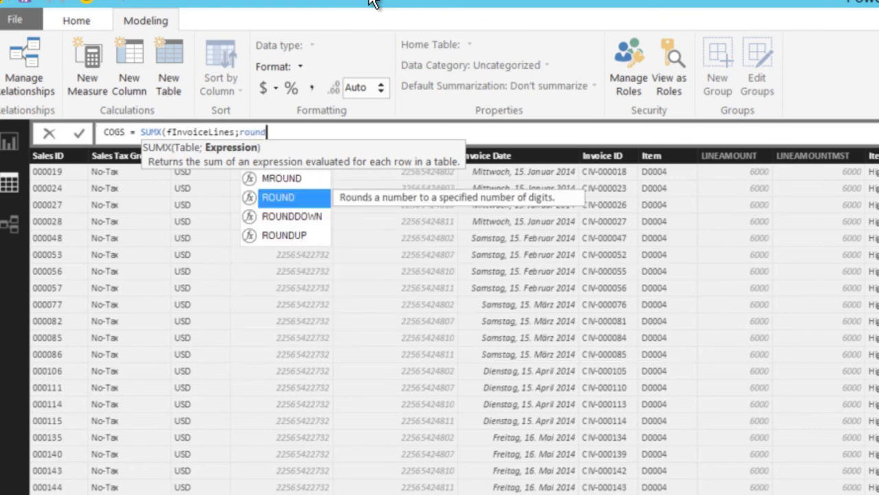
type("(")
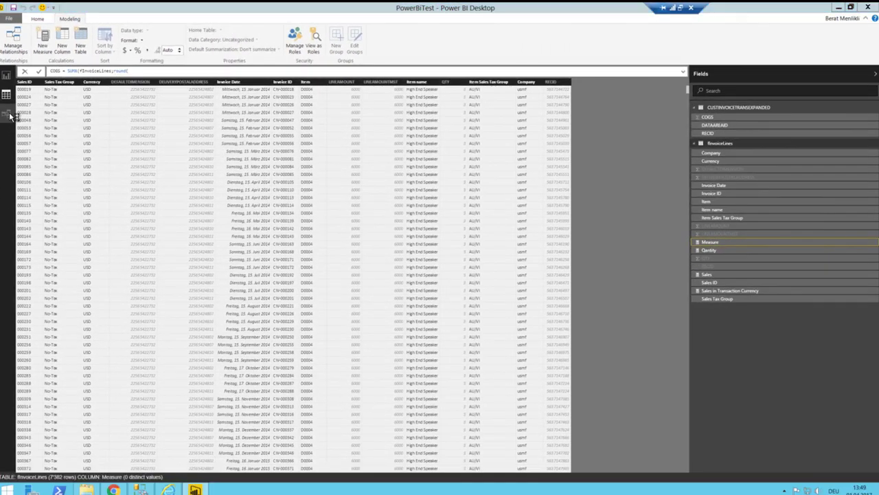
Set the unfinished formula aside, check the relationship between fInvoiceLines and CUSTINVOICETRANSEXPANDED, and return to the measure in data view.
left_click(9, 225)
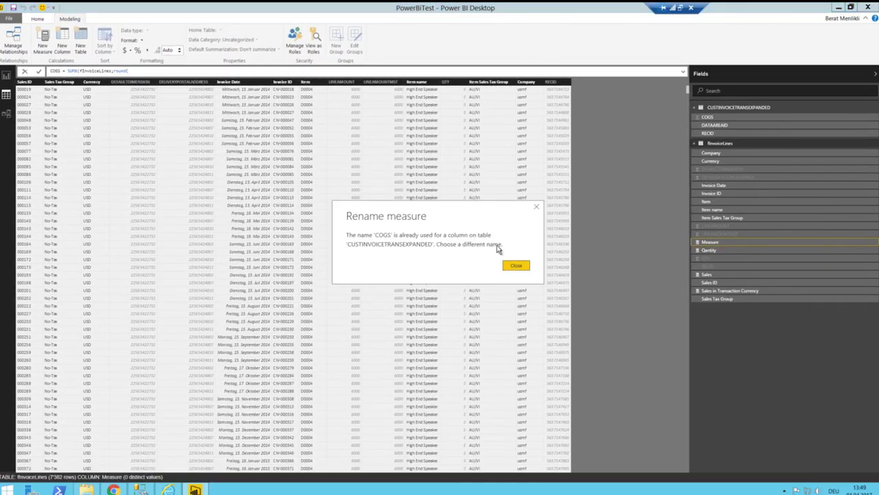
left_click(536, 207)
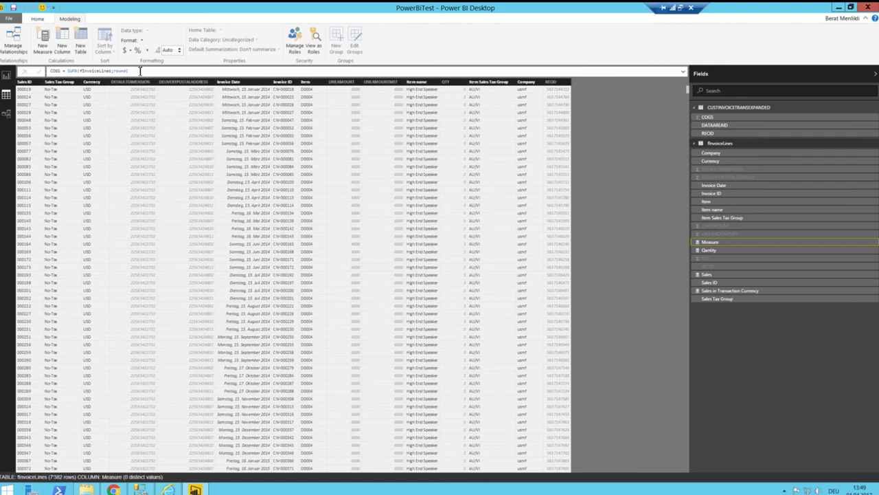
key("Delete")
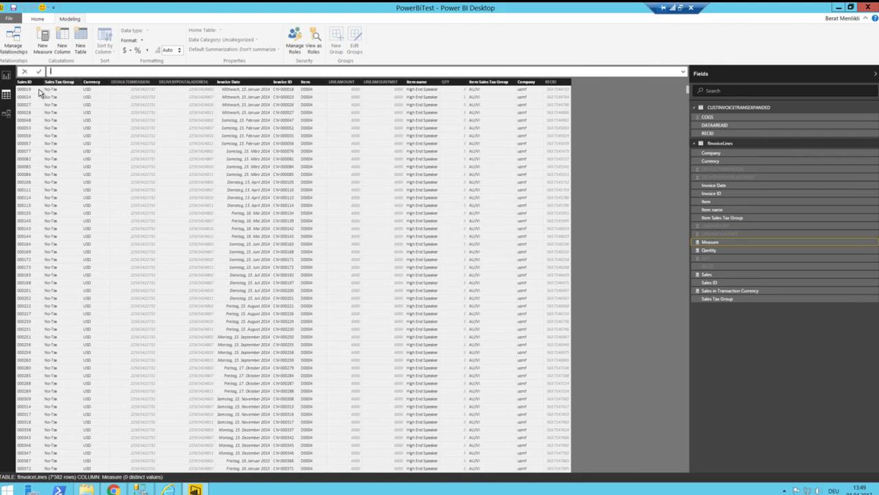
left_click(6, 113)
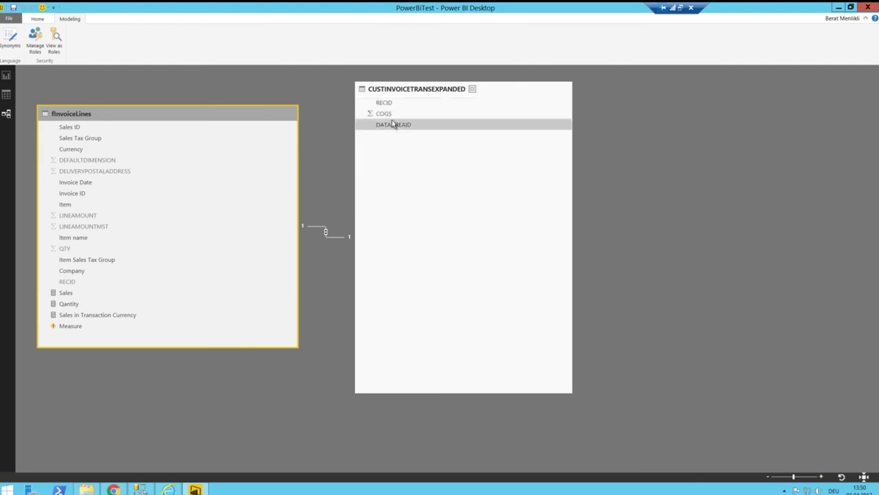
left_click(4, 95)
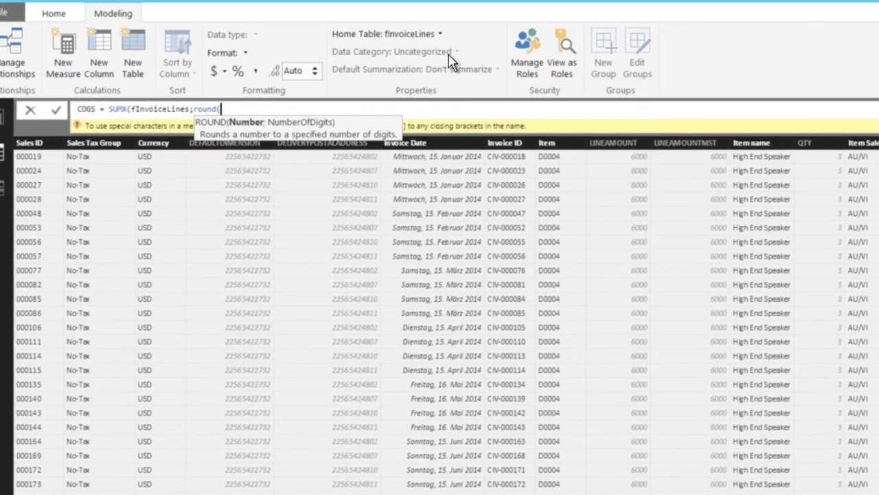
Continue the COGS formula inside round( with related( and the column CUSTINVOICETRANSEXPANDED[COGS].
type("related")
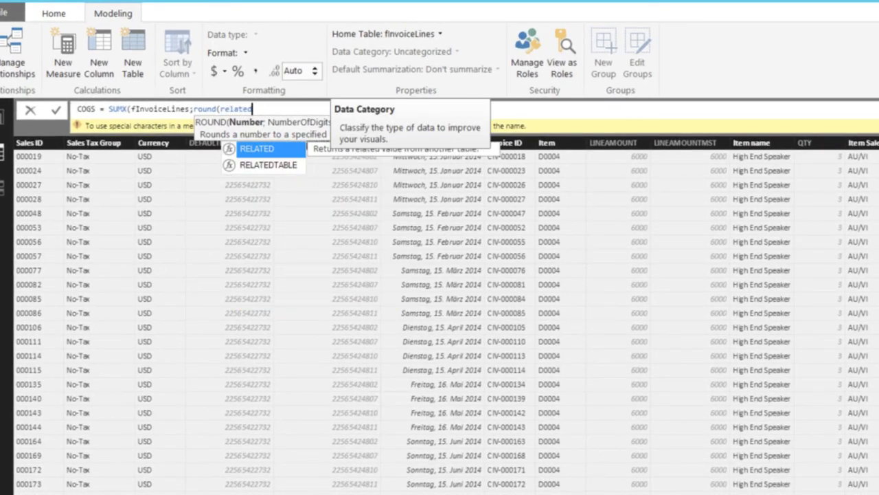
type("(")
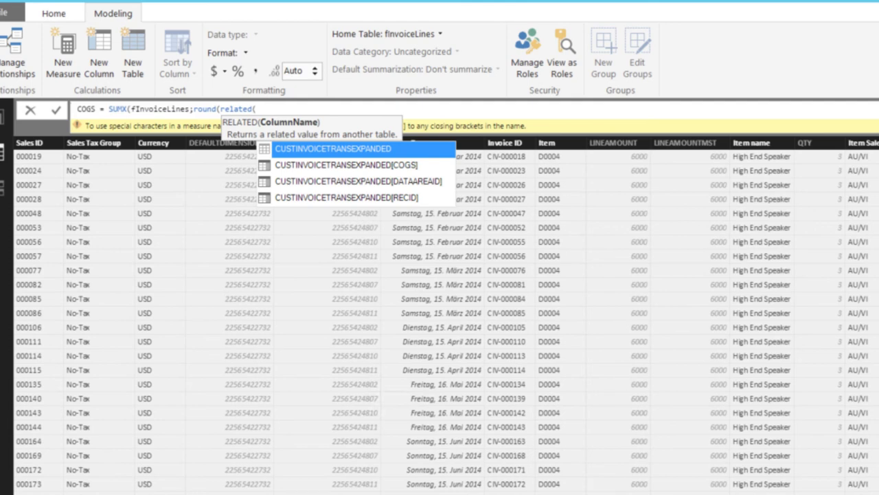
left_click(345, 165)
key("Up")
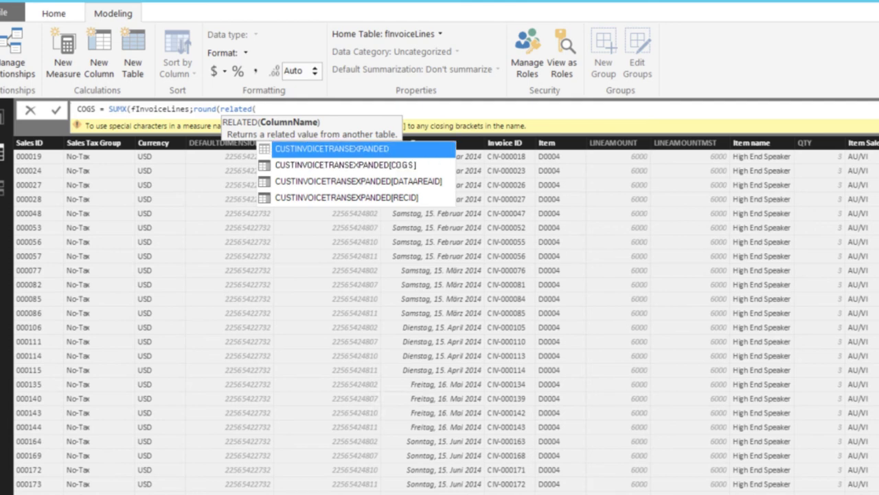
key("Down")
key("Up")
key("Down")
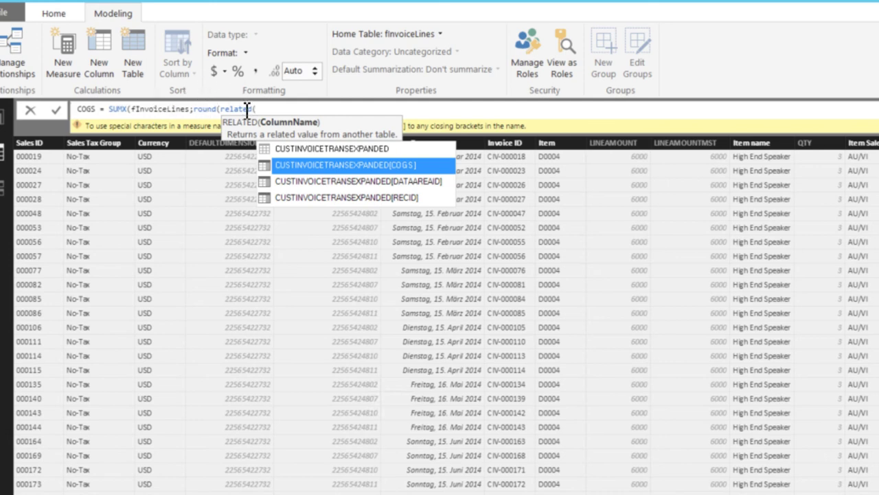
left_click(370, 170)
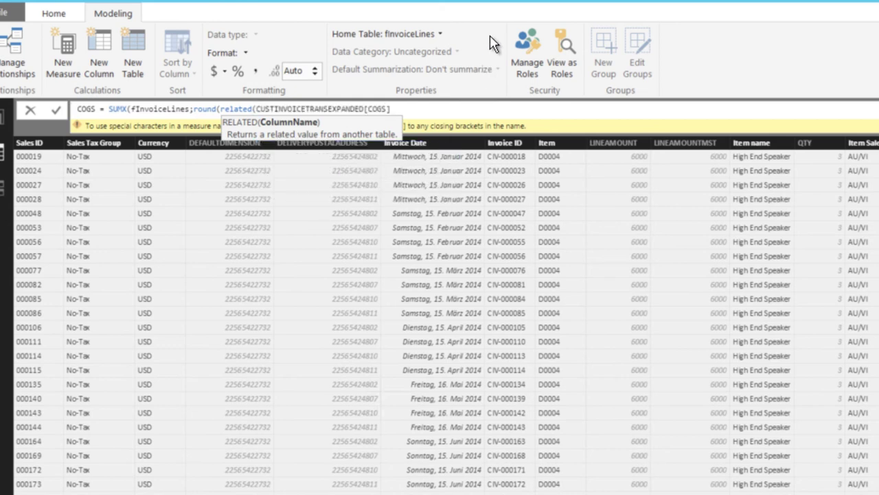
Complete the formula with rounding to 2 digits and closed brackets, and try to commit the measure as COGS.
type(")")
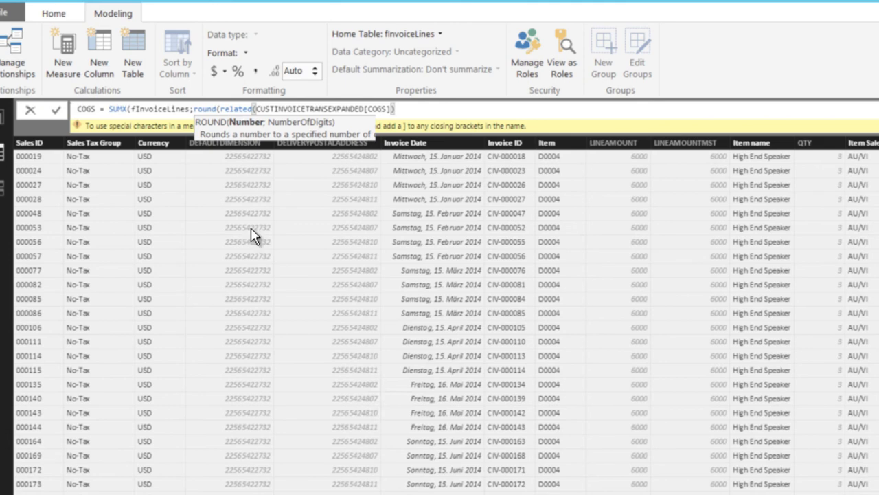
type(";")
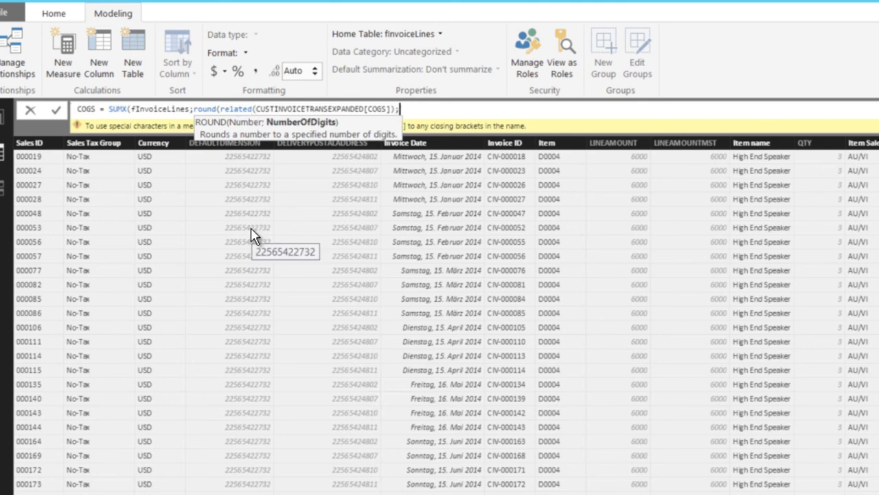
type("2)")
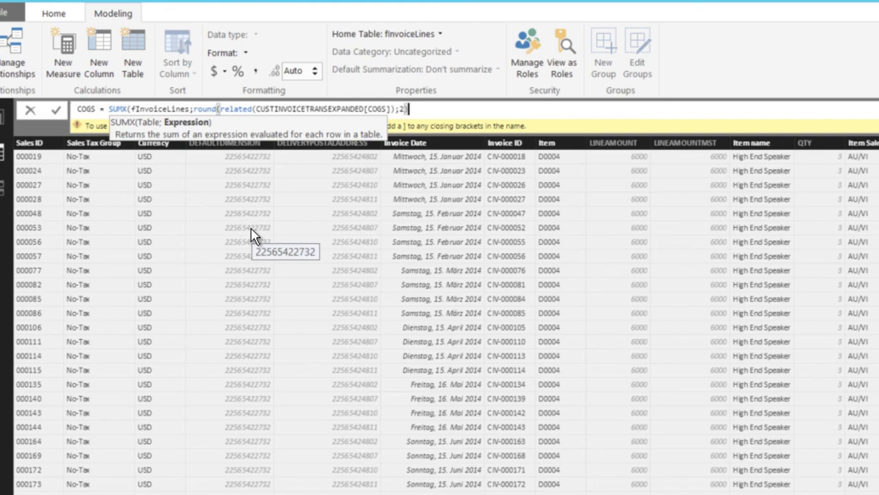
type(")")
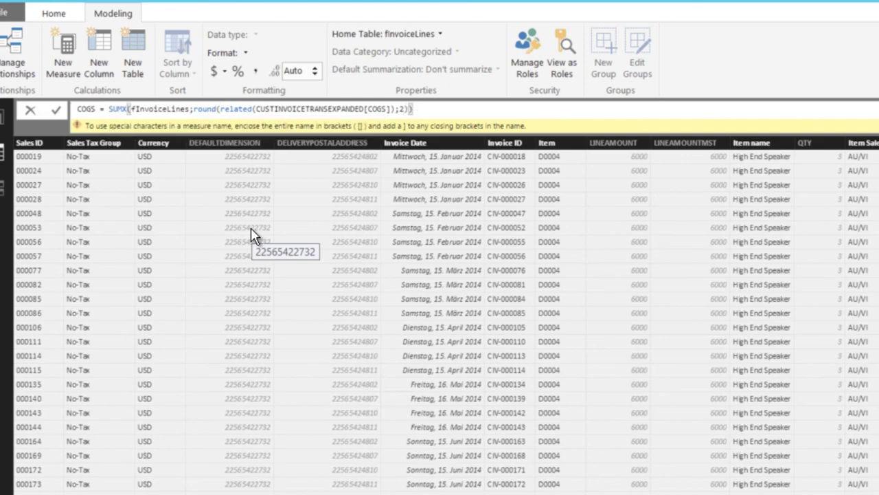
key("Return")
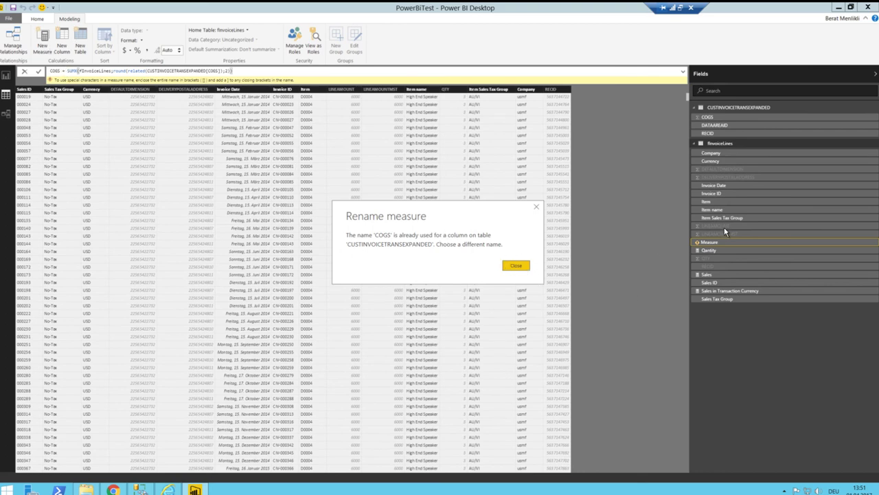
Change the measure's name in the formula to COGS new and commit it.
left_click(515, 266)
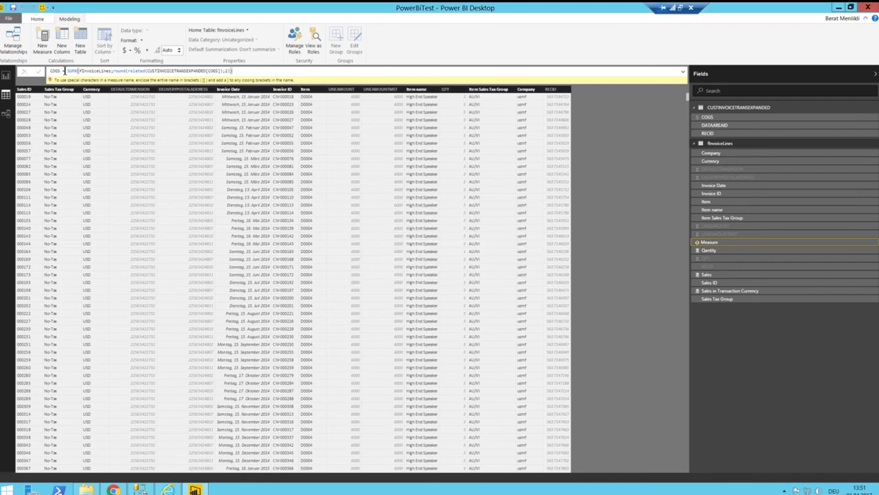
type("new")
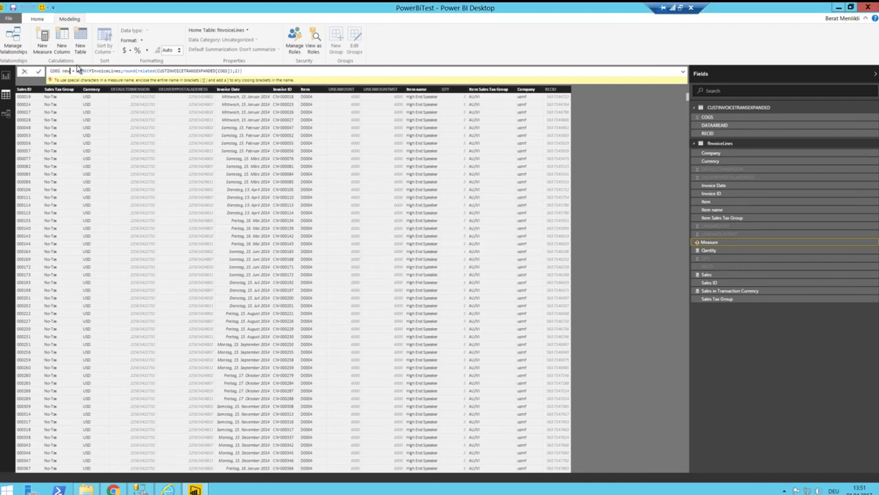
key("Return")
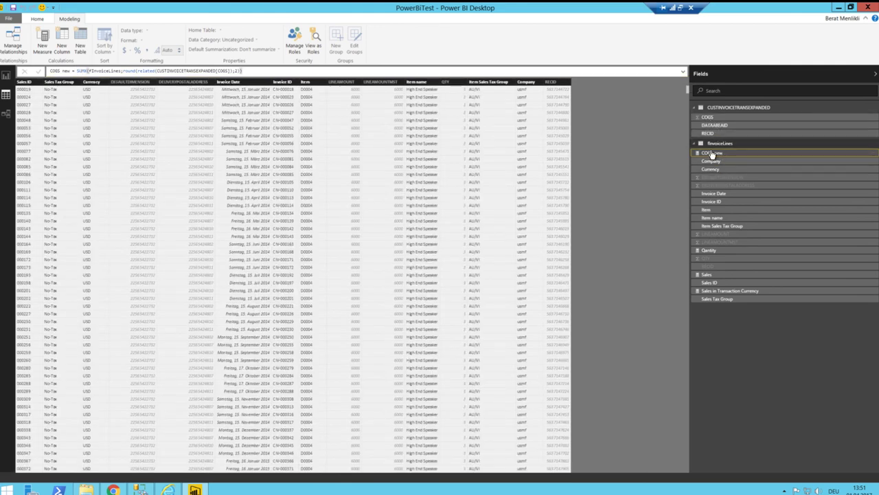
Try to rename the COGS new measure in fInvoiceLines to COGS.
right_click(711, 153)
left_click(730, 175)
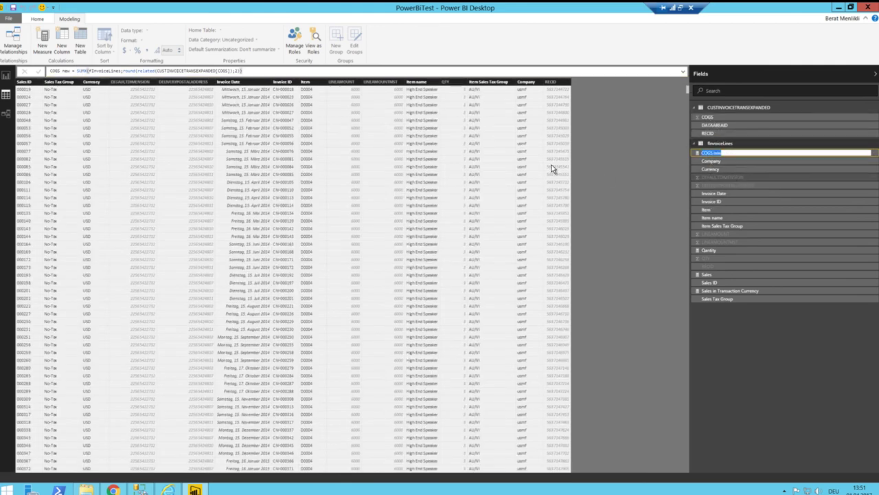
left_click(742, 152)
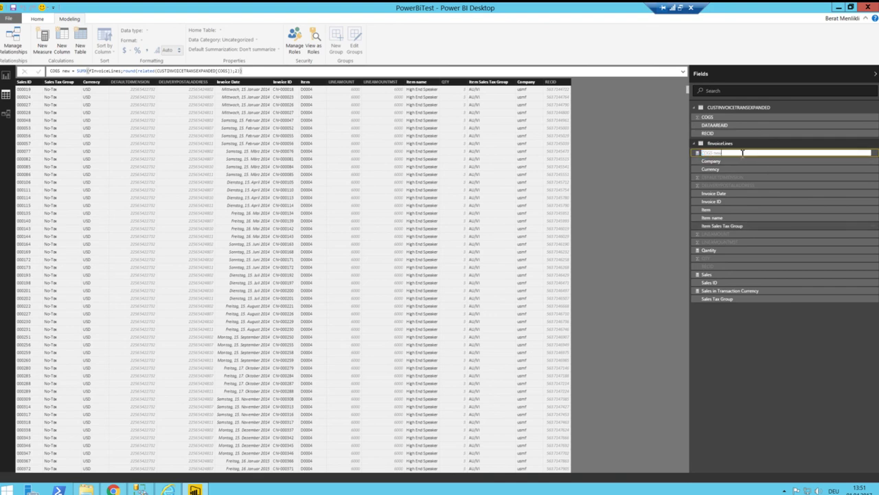
key("Return")
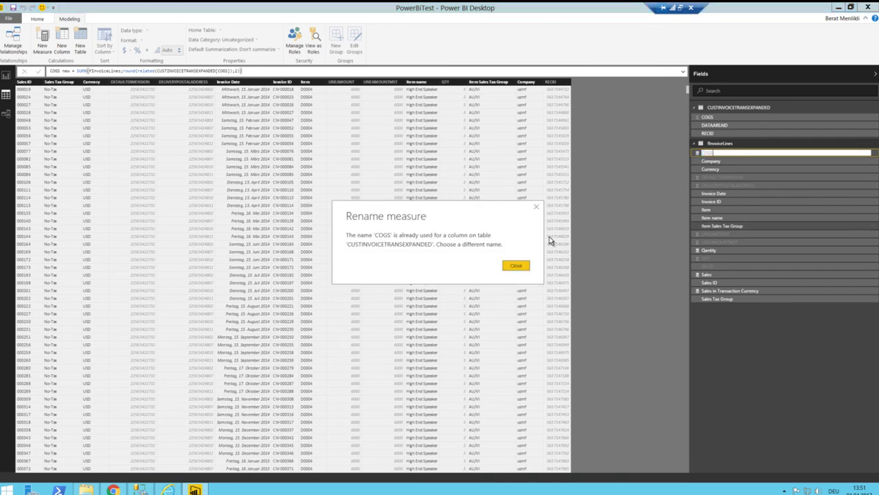
left_click(519, 265)
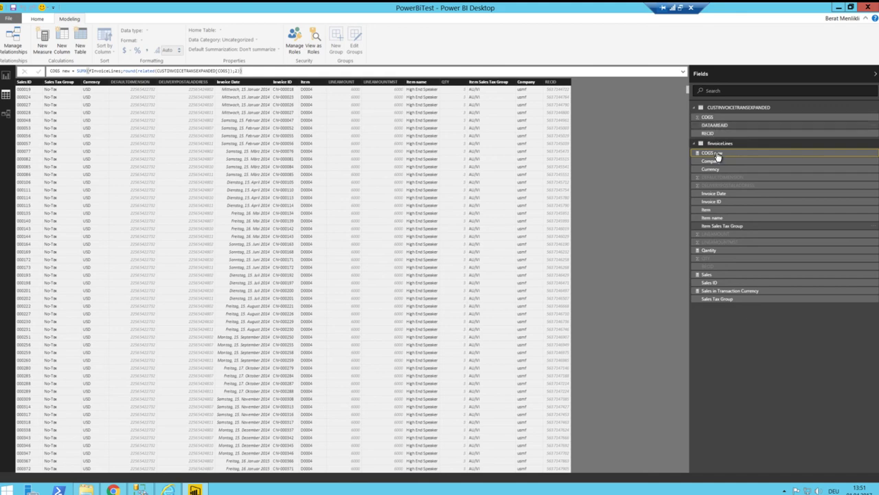
Rename the COGS new measure in fInvoiceLines as COGS2.
right_click(722, 155)
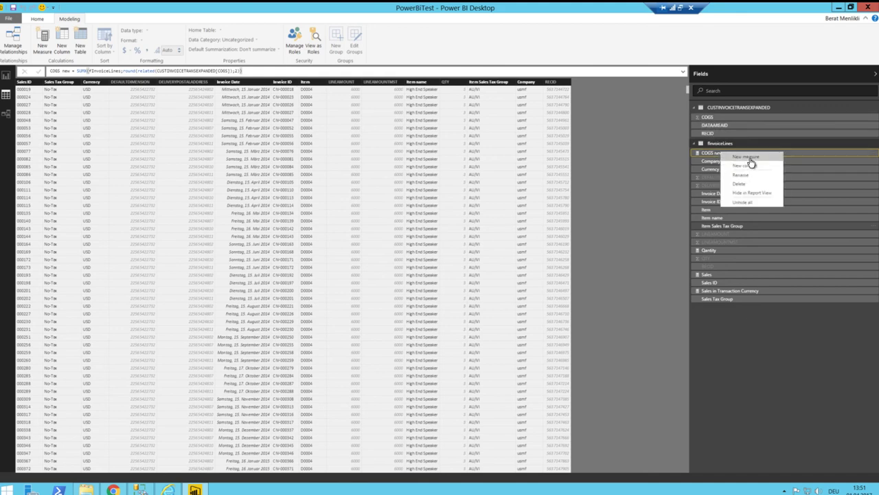
left_click(742, 175)
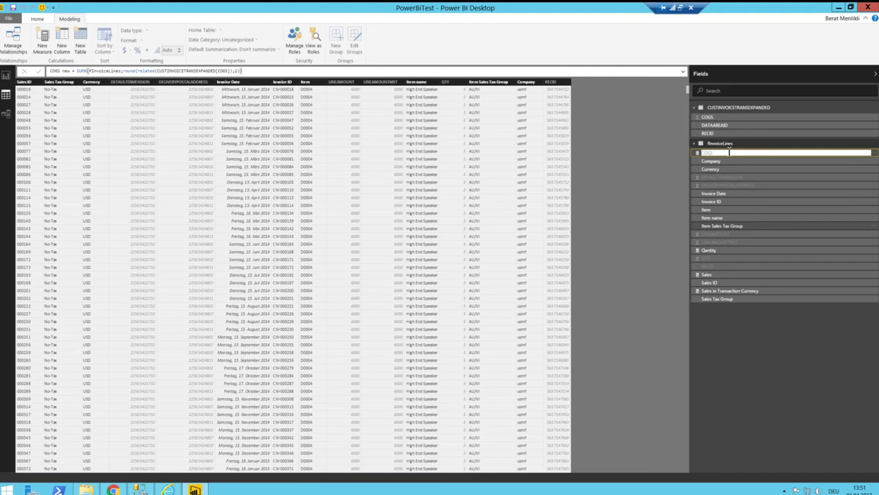
type("COGS2")
key("Return")
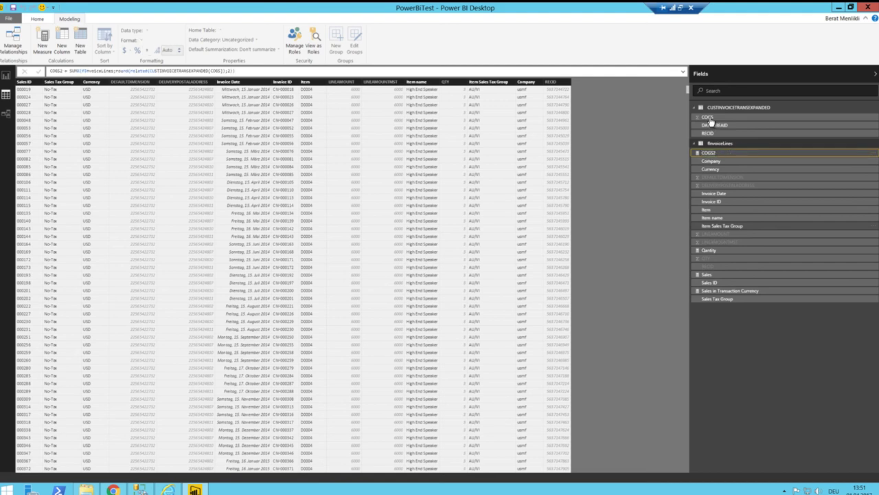
Rename the COGS column in the CUSTINVOICETRANSEXPANDED table as COGS_Line.
right_click(710, 120)
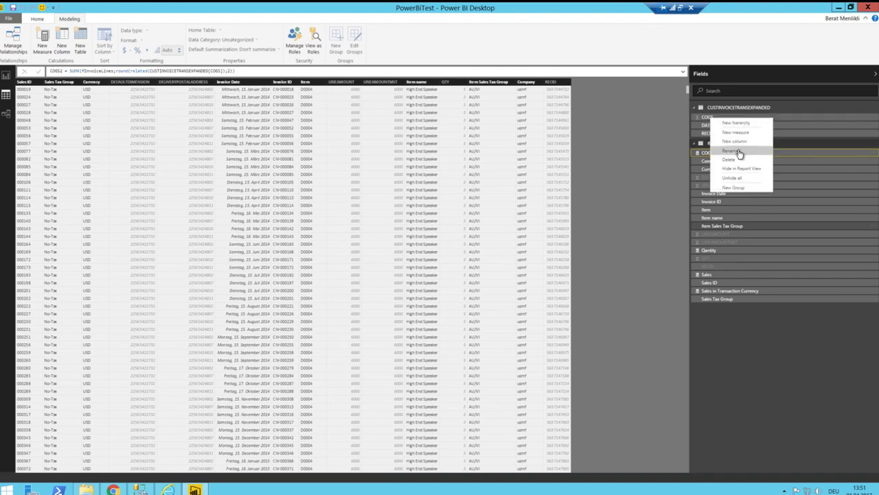
left_click(736, 147)
left_click(726, 117)
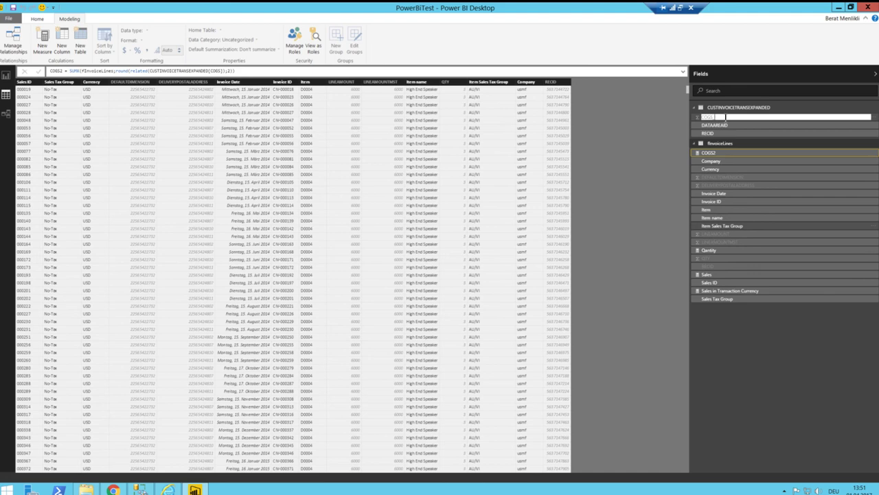
type("_Line")
key("Return")
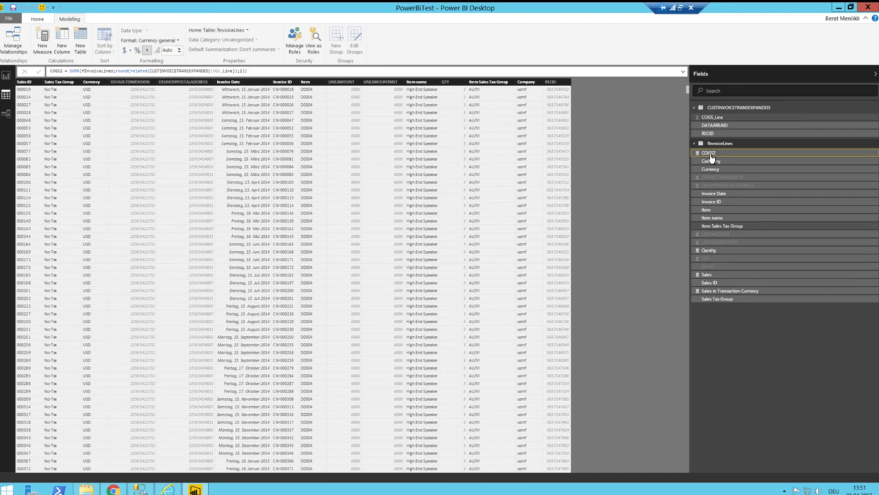
Rename the COGS2 measure in fInvoiceLines as COGS.
right_click(712, 151)
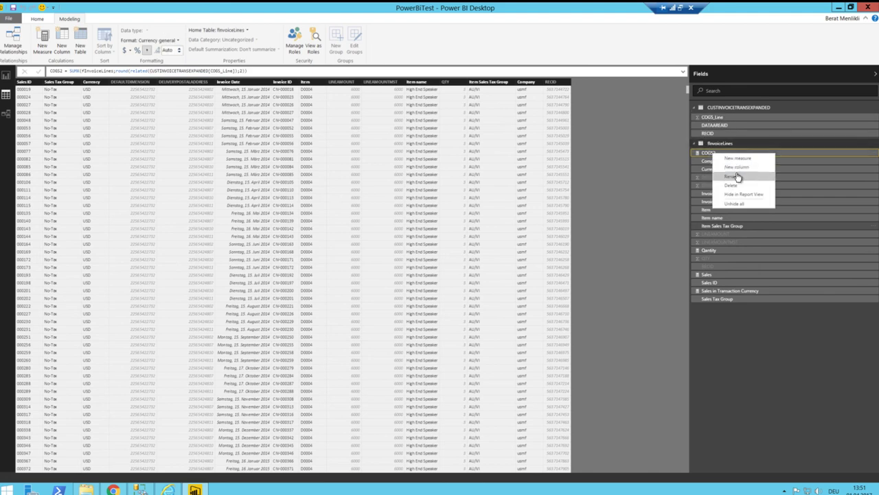
left_click(738, 179)
left_click(728, 152)
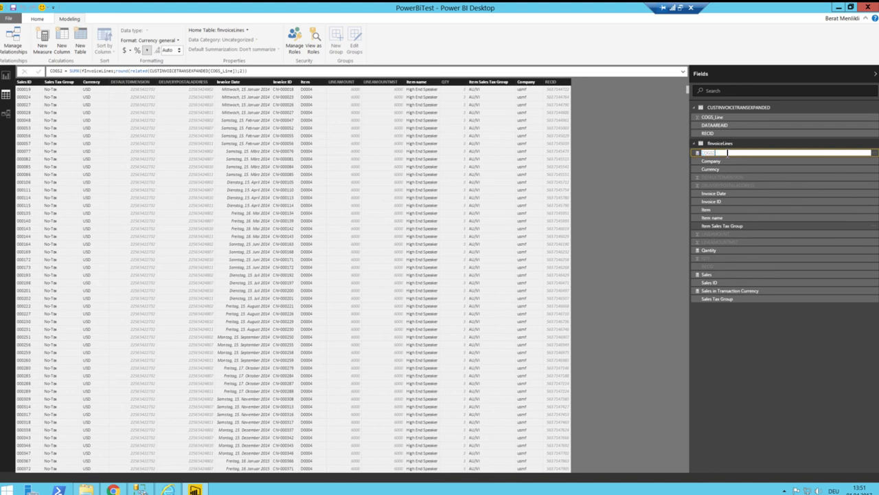
key("Return")
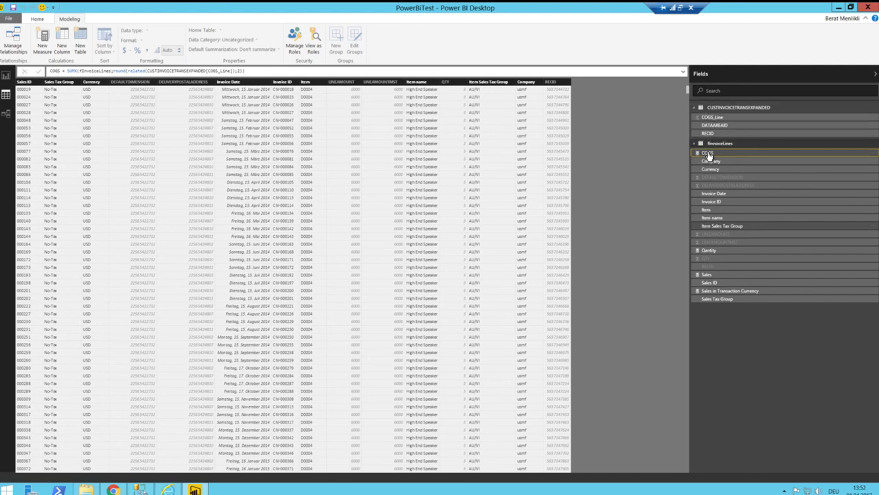
Hide the whole CUSTINVOICETRANSEXPANDED table from report view.
right_click(727, 112)
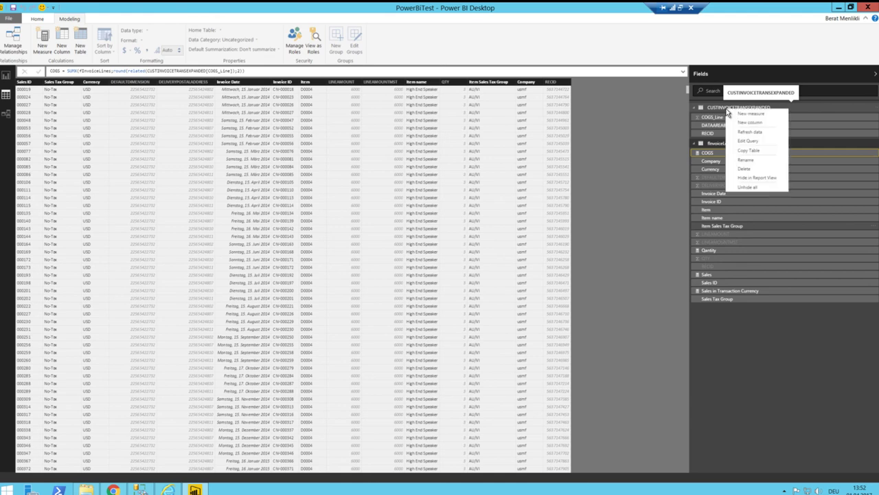
left_click(757, 177)
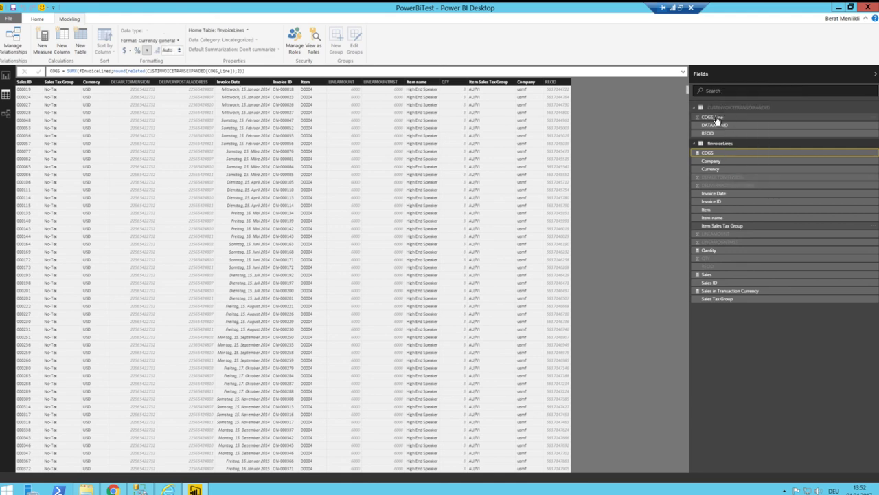
right_click(718, 119)
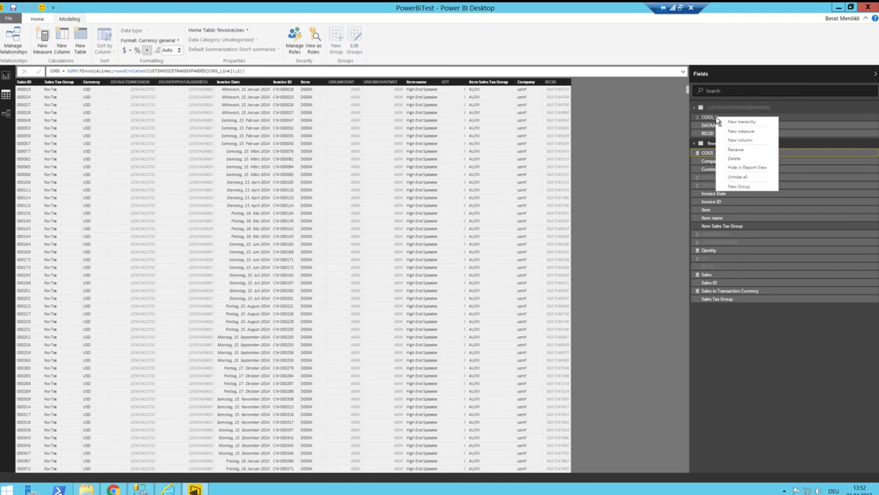
left_click(648, 131)
Add the COGS measure to the item table on the report page and widen the table to fit the new column.
left_click(6, 75)
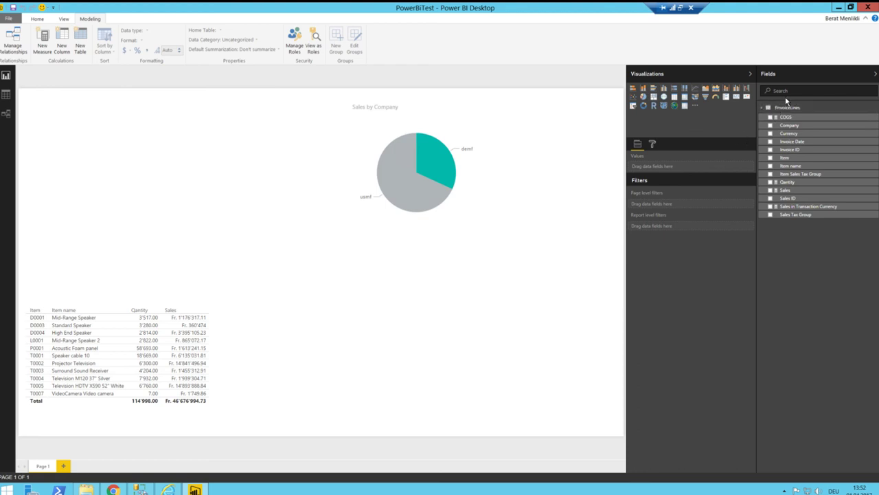
left_click(180, 304)
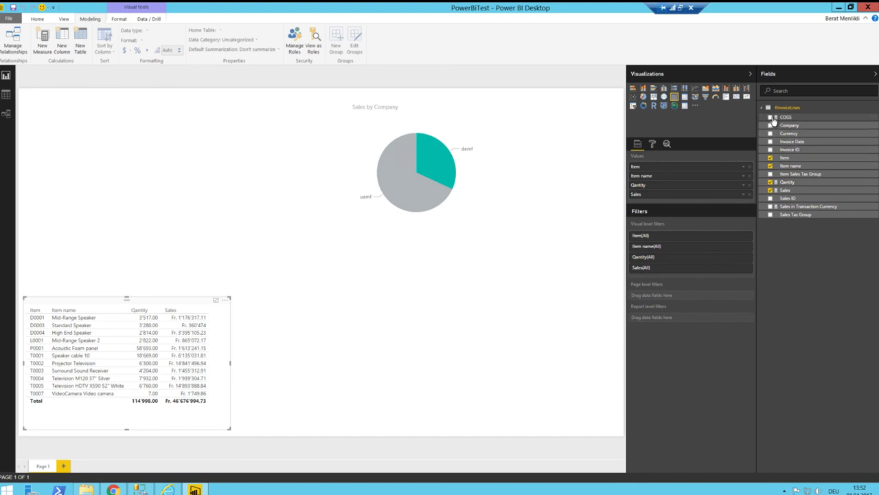
left_click(771, 119)
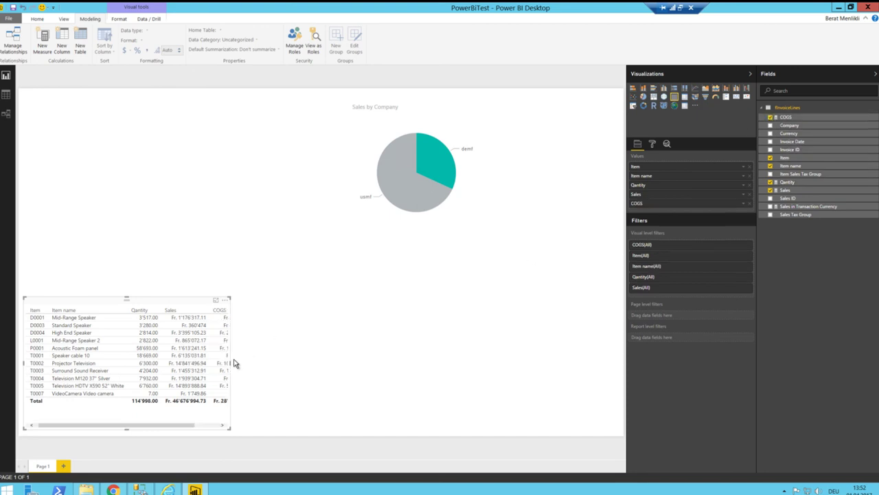
left_click_drag(231, 363, 293, 364)
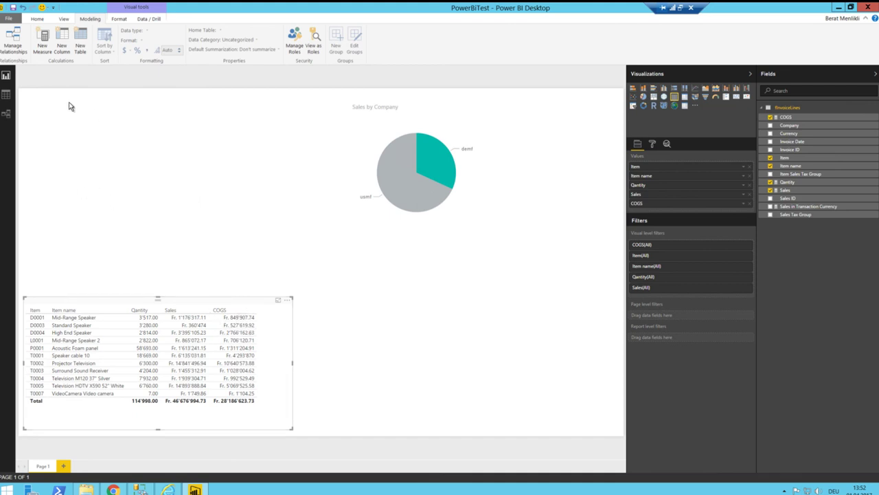
Create a measure in fInvoiceLines with the formula GP = [Sales]-[COGS].
left_click(6, 96)
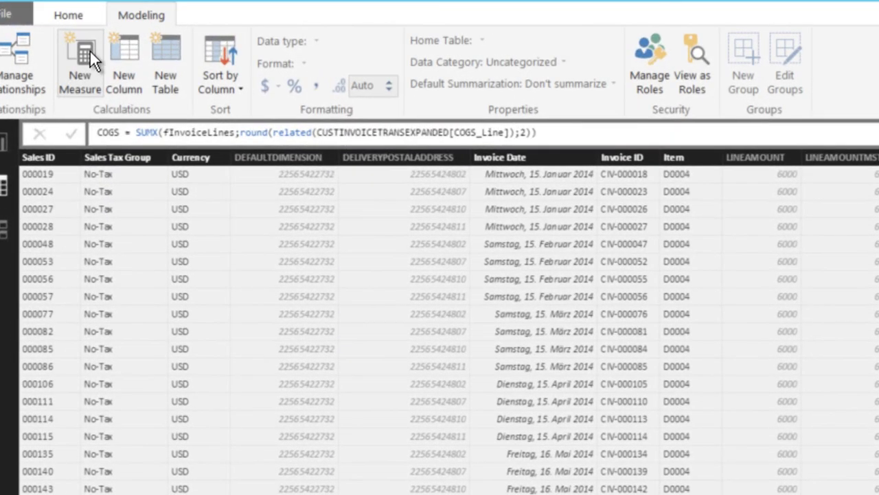
left_click(89, 50)
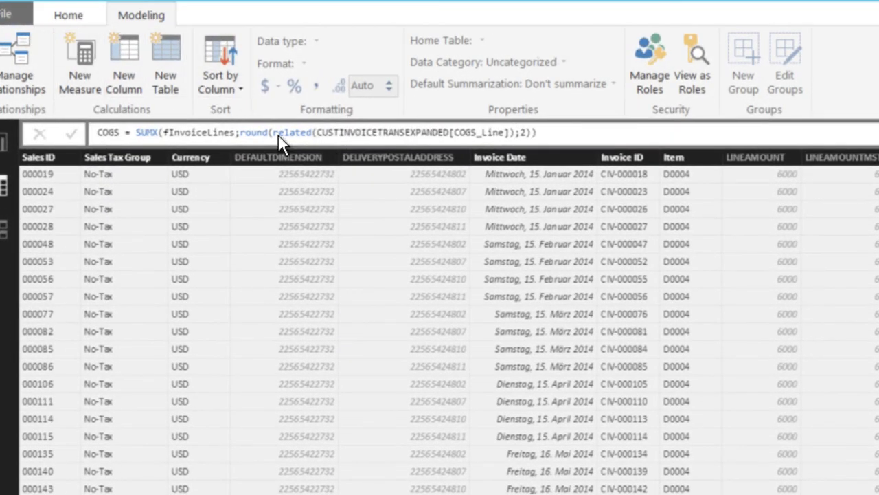
type("Gr")
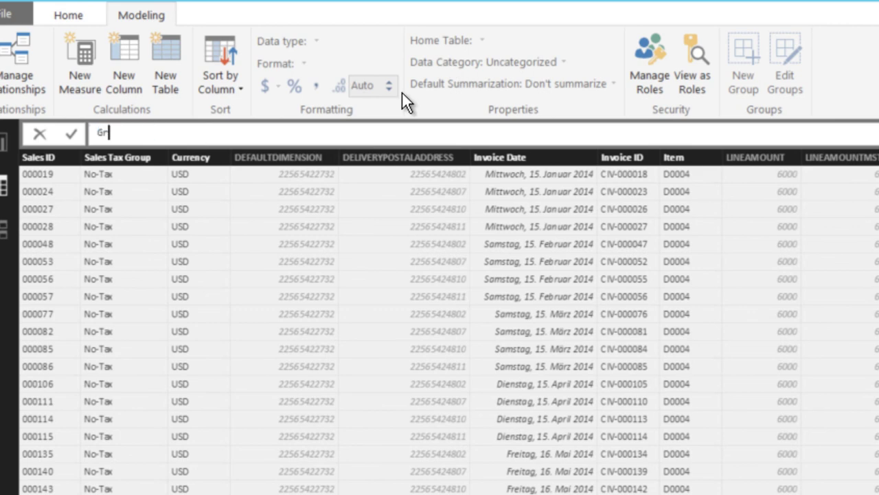
type("oss")
key("BackSpace")
key("BackSpace")
key("BackSpace")
key("BackSpace")
type("P =")
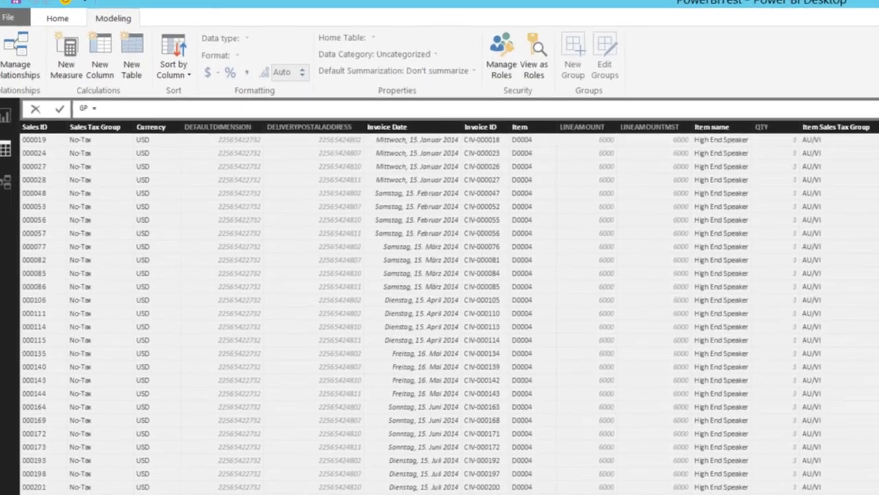
type("[")
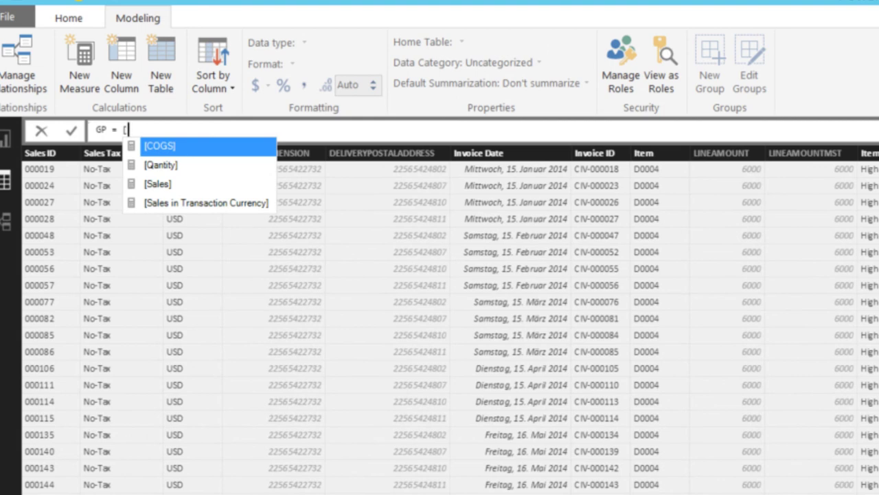
key("Down")
key("Down")
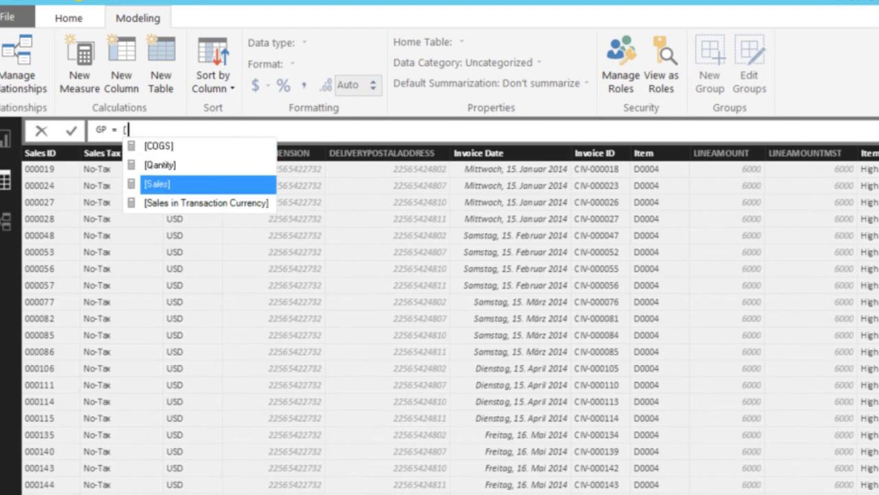
key("Tab")
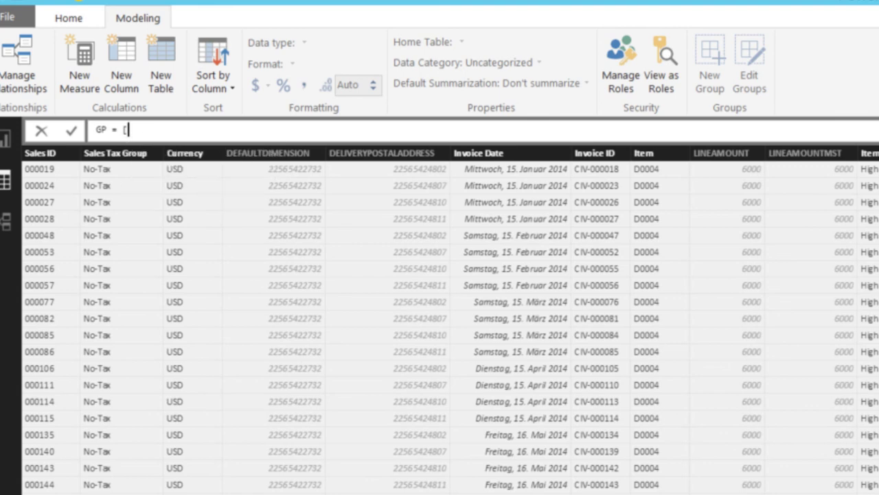
type("-[COGS")
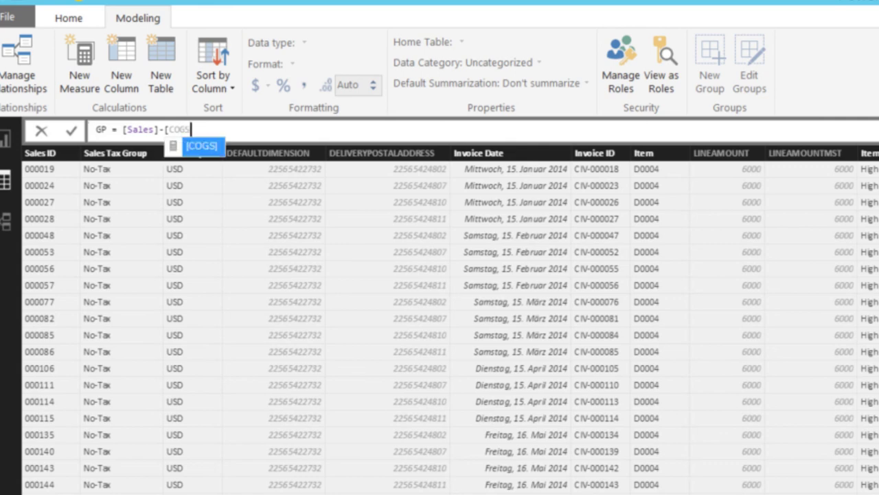
key("Tab")
key("Return")
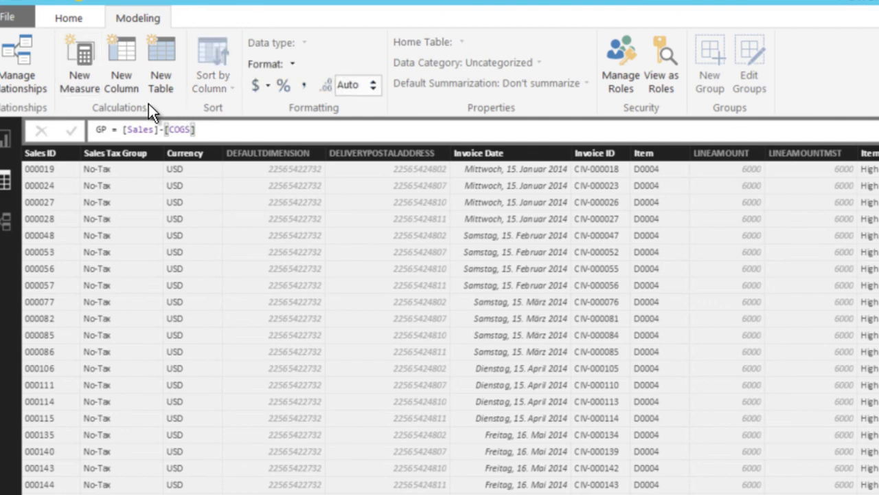
Create a second measure in fInvoiceLines with the formula GP% = [GP]*100/[Sales].
left_click(79, 65)
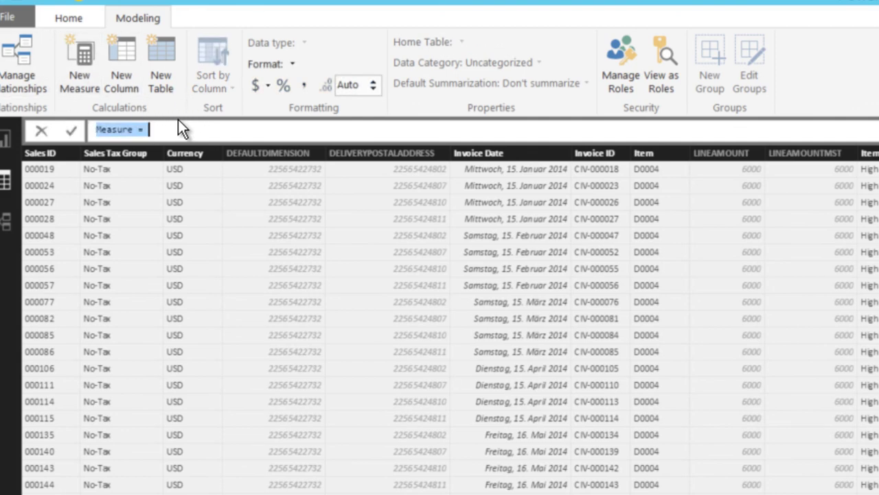
type("GP%")
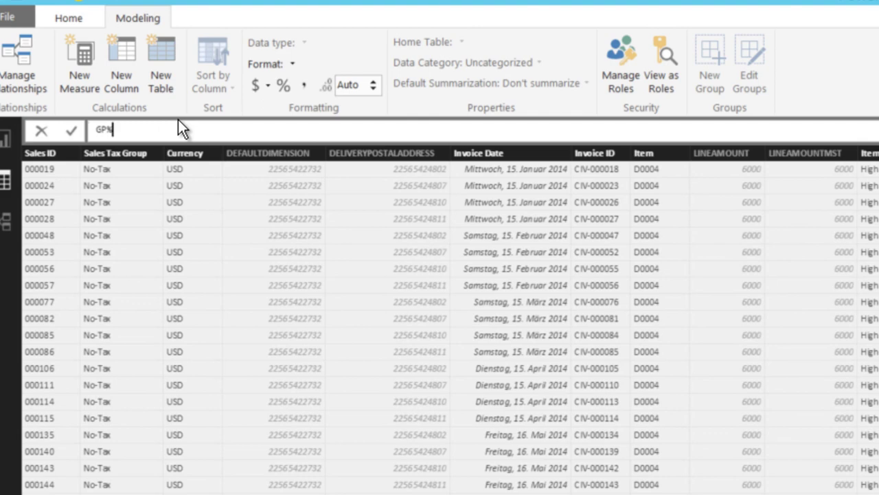
type("= [")
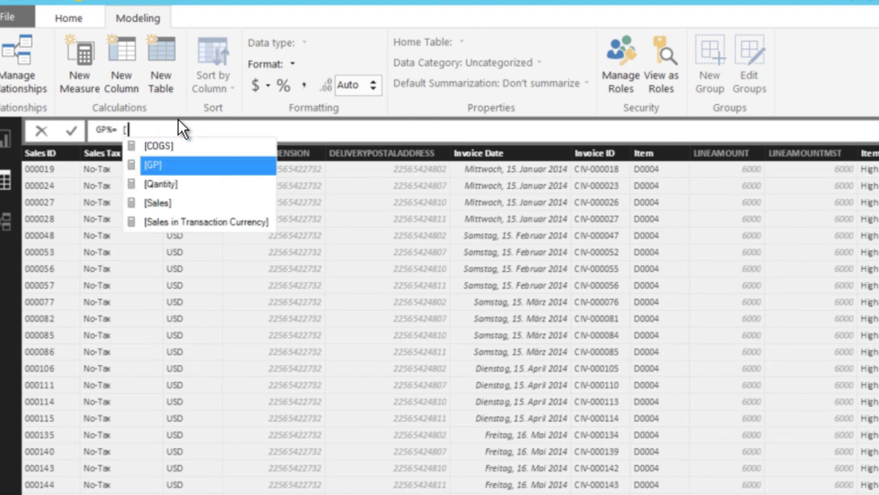
key("Tab")
type("*")
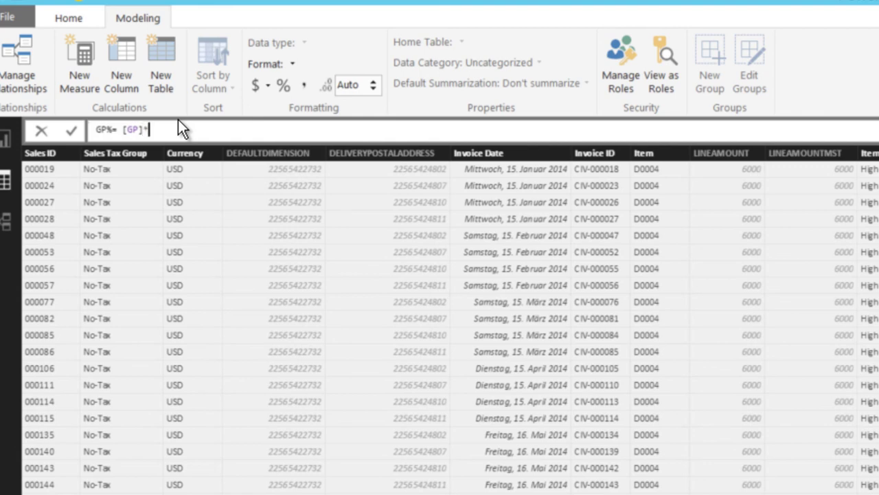
type("100/[S")
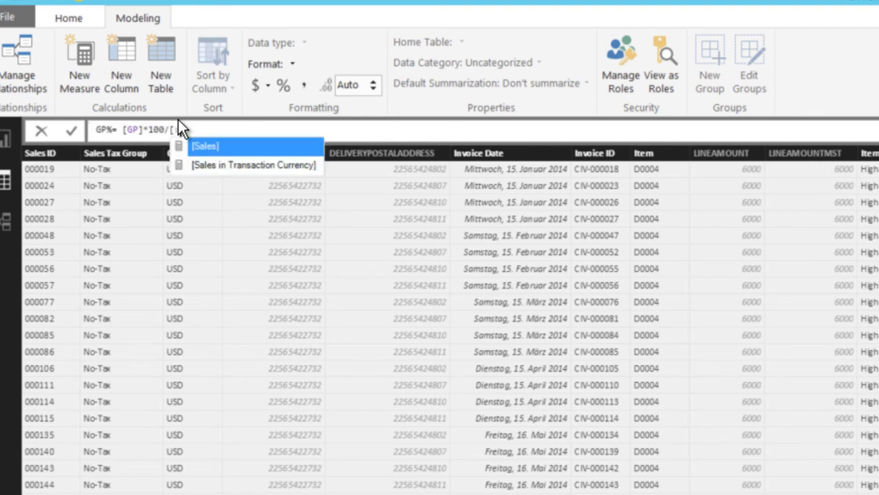
key("Tab")
key("Return")
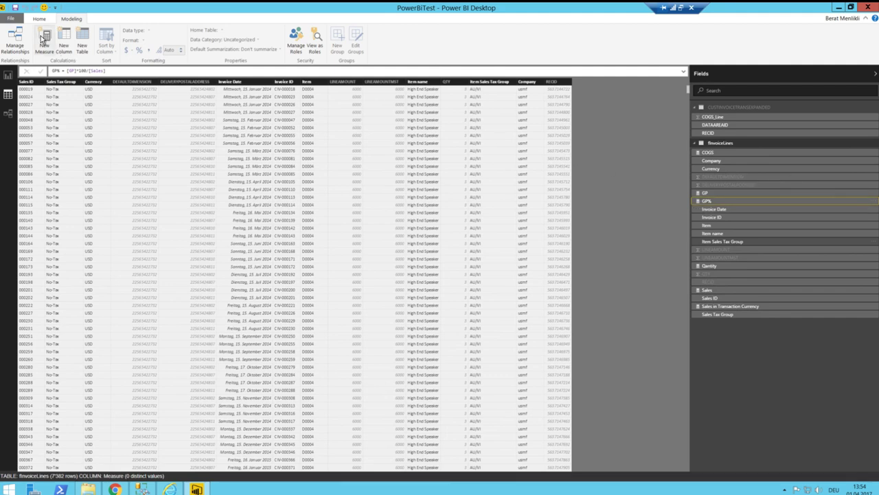
Add the GP and GP% measures to the item table on the report page and widen the table to fit both columns.
left_click(7, 77)
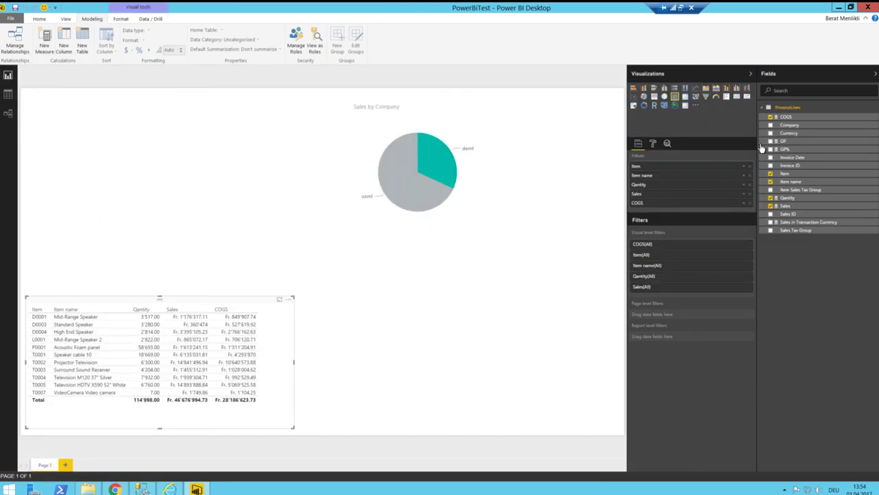
left_click(772, 143)
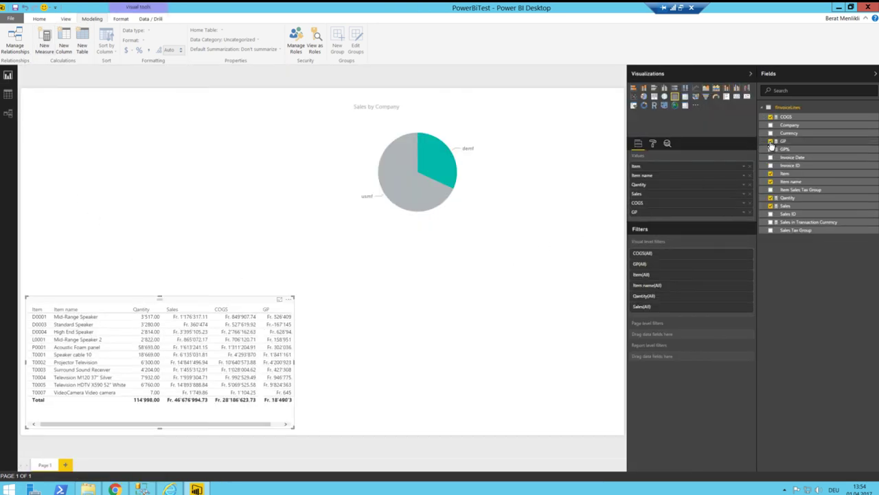
left_click(770, 149)
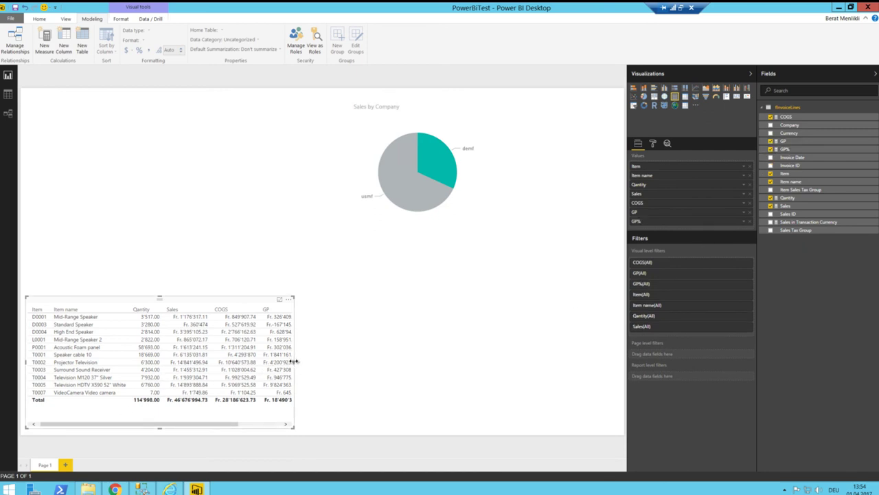
left_click_drag(296, 362, 345, 365)
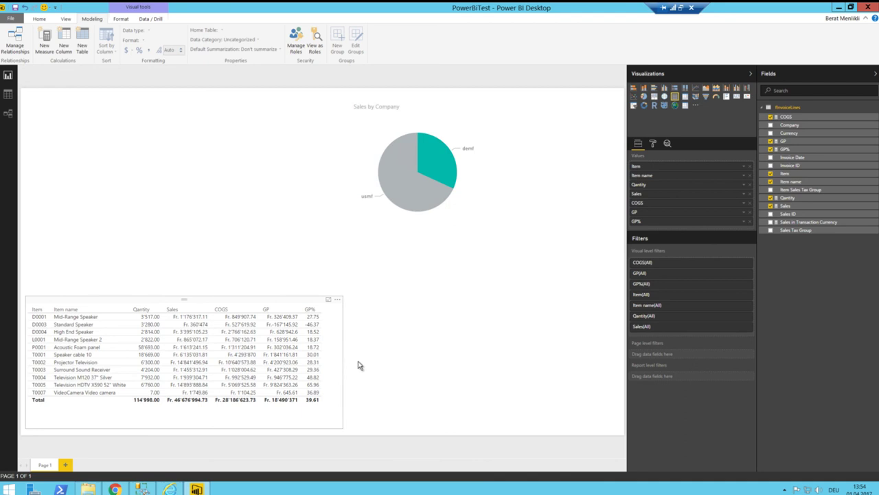